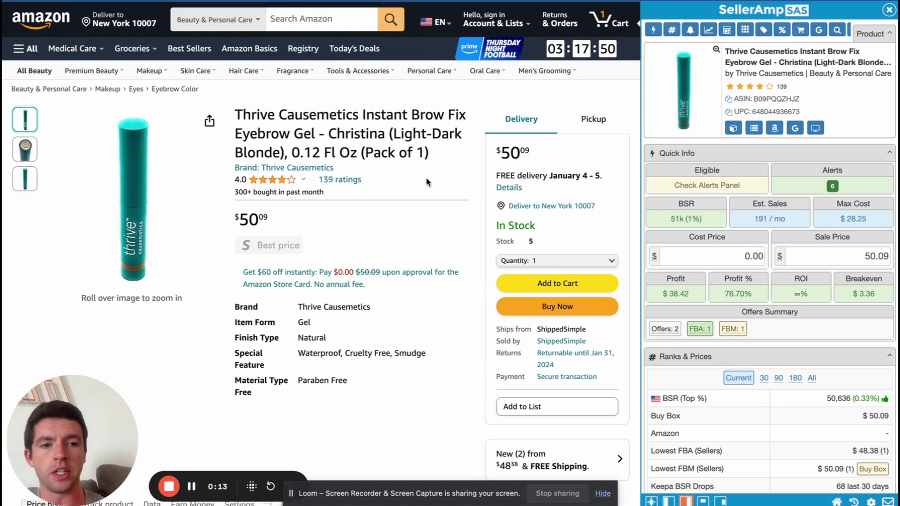
Step: Examine the three-month Keepa price history and offer count charts on the eyebrow gel listing
scroll(427, 182, down, 6)
scroll(426, 182, down, 2)
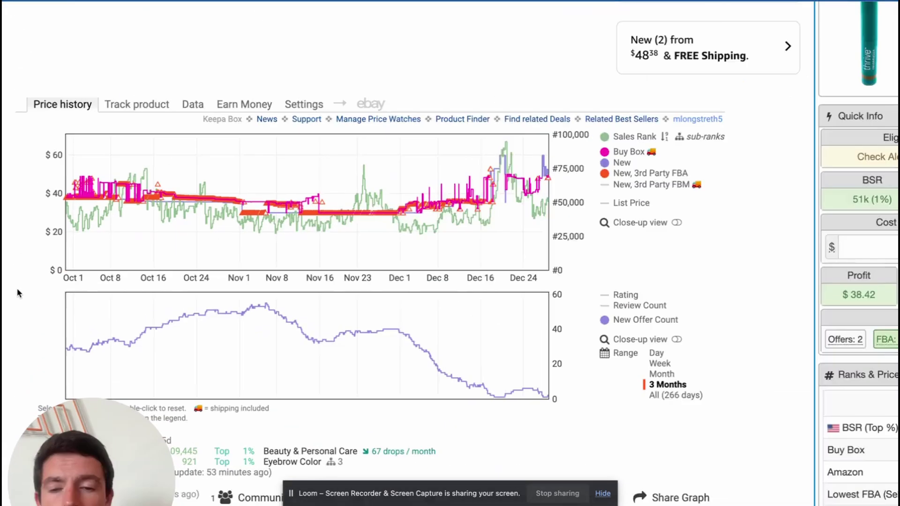
mouse_move(199, 220)
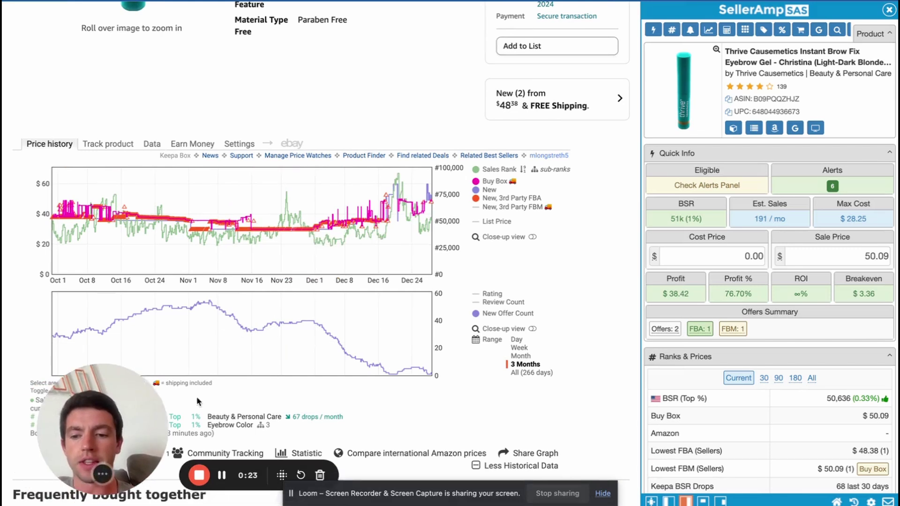
drag(123, 428, 627, 195)
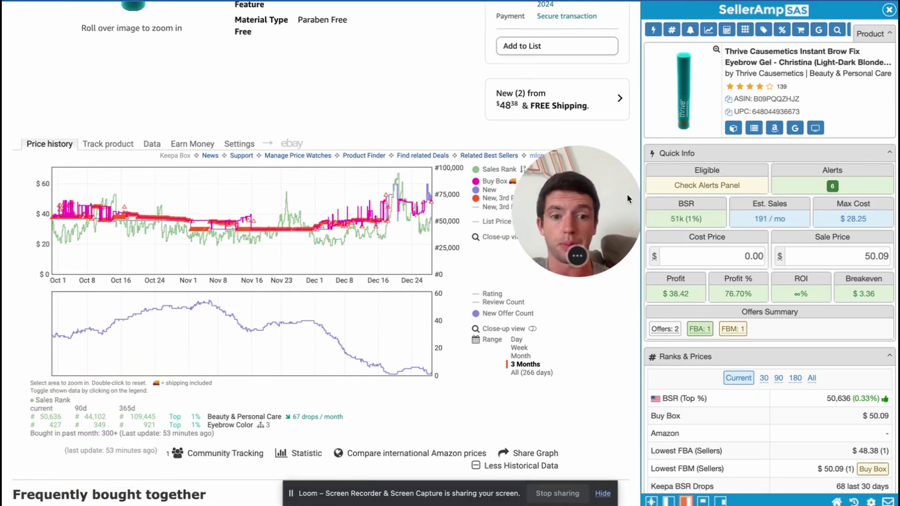
drag(626, 193, 142, 455)
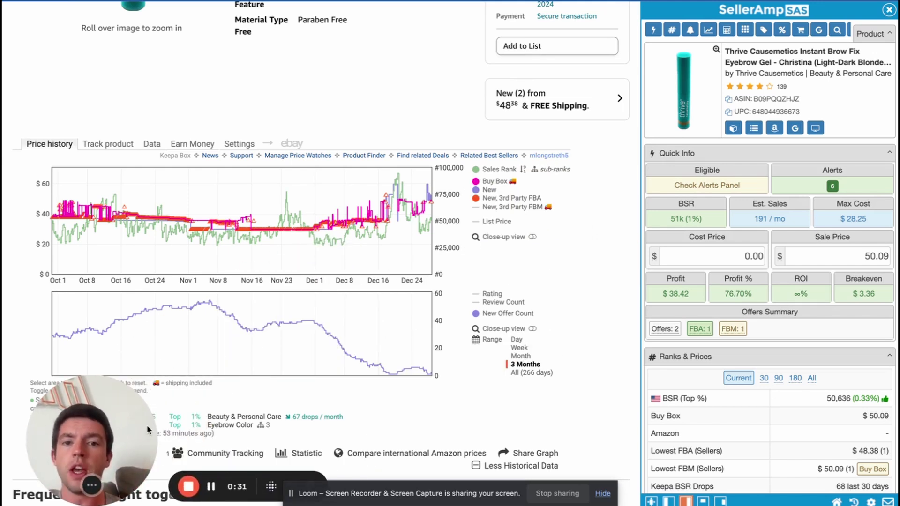
drag(148, 429, 69, 448)
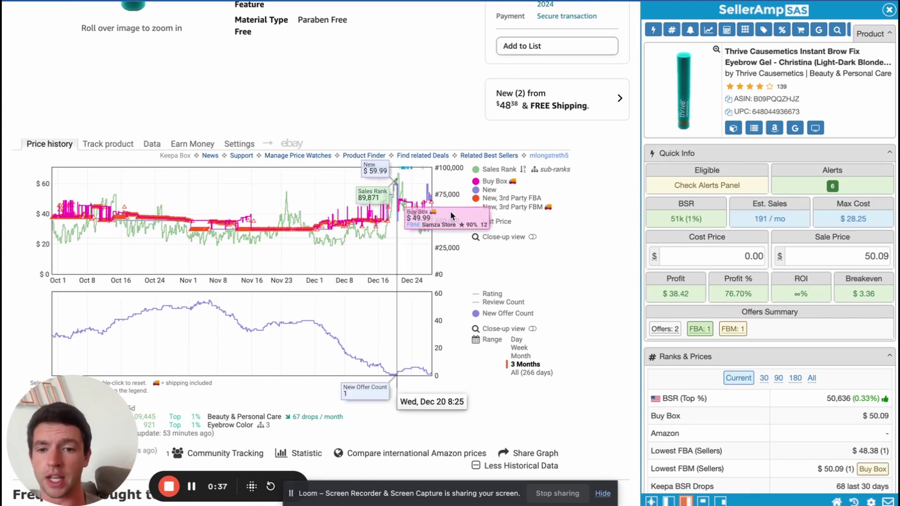
scroll(145, 325, up, 5)
drag(78, 392, 581, 121)
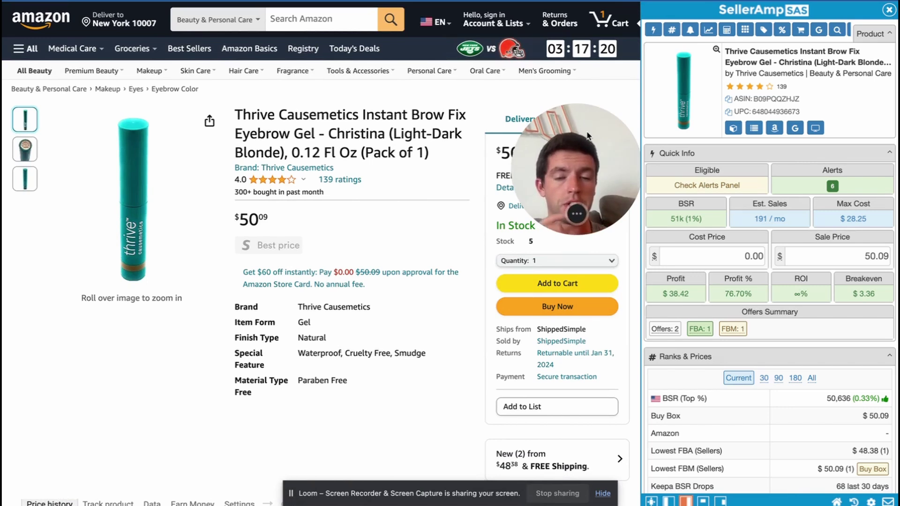
drag(587, 136, 597, 211)
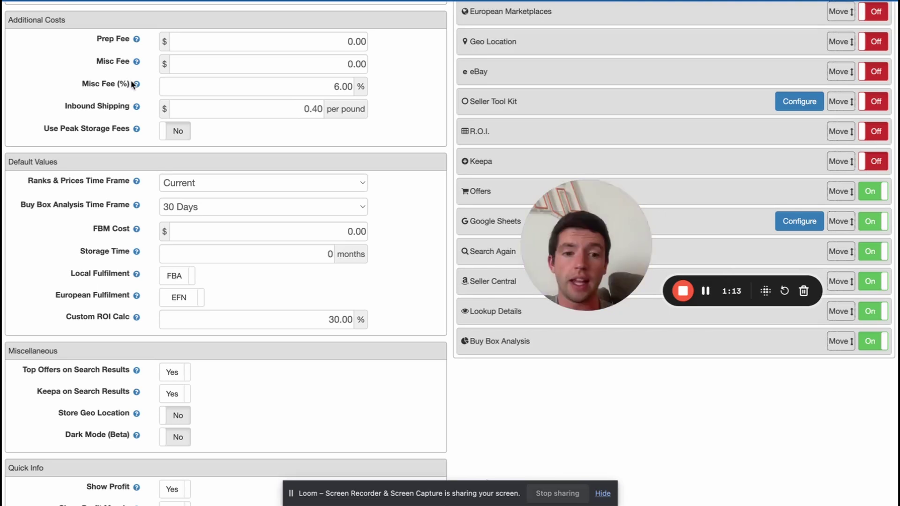
drag(567, 271, 283, 205)
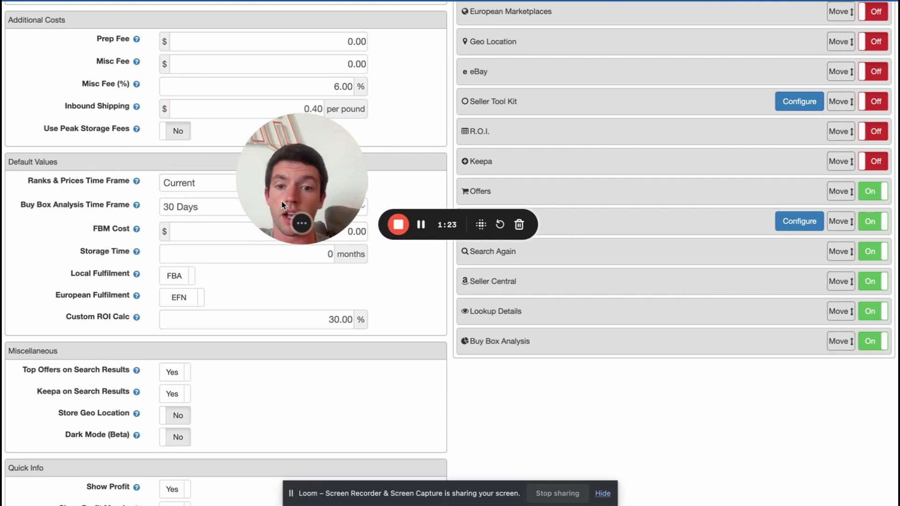
Step: Return to the eyebrow gel's Amazon listing and set its cost price to $20.00 in the SellerAmp quick info
key(ctrl+Tab)
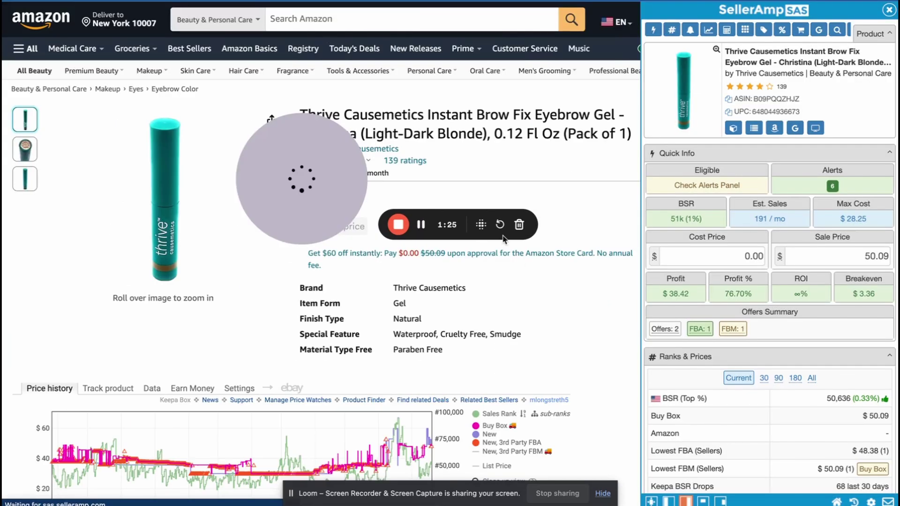
drag(362, 194, 615, 248)
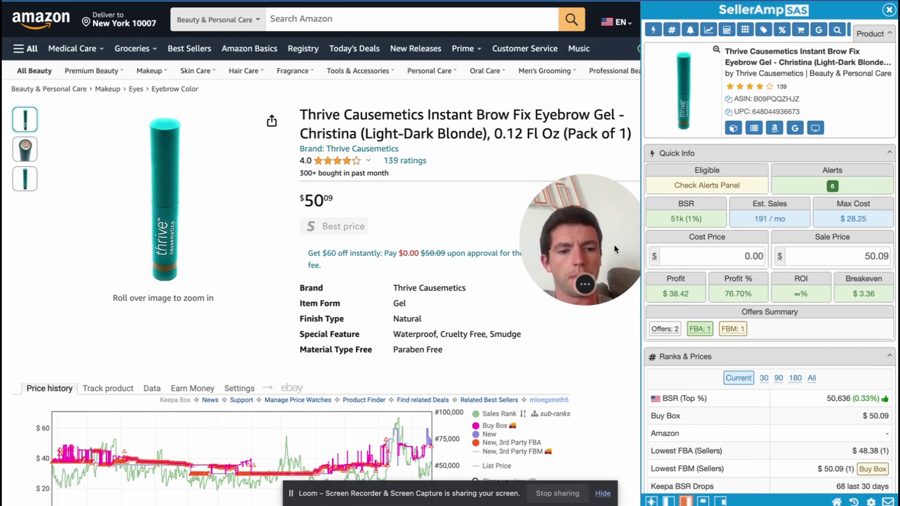
mouse_move(601, 233)
mouse_down()
mouse_move(604, 269)
mouse_move(674, 261)
mouse_move(586, 240)
mouse_up()
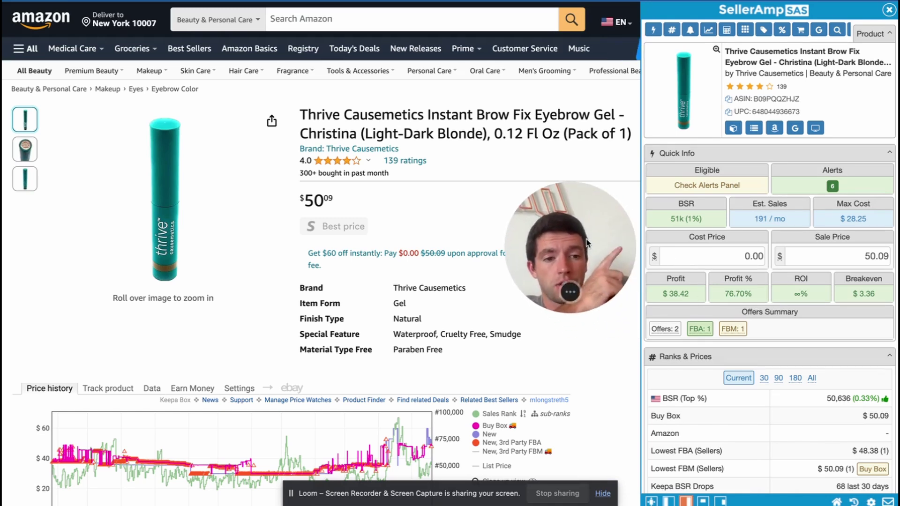
click(725, 258)
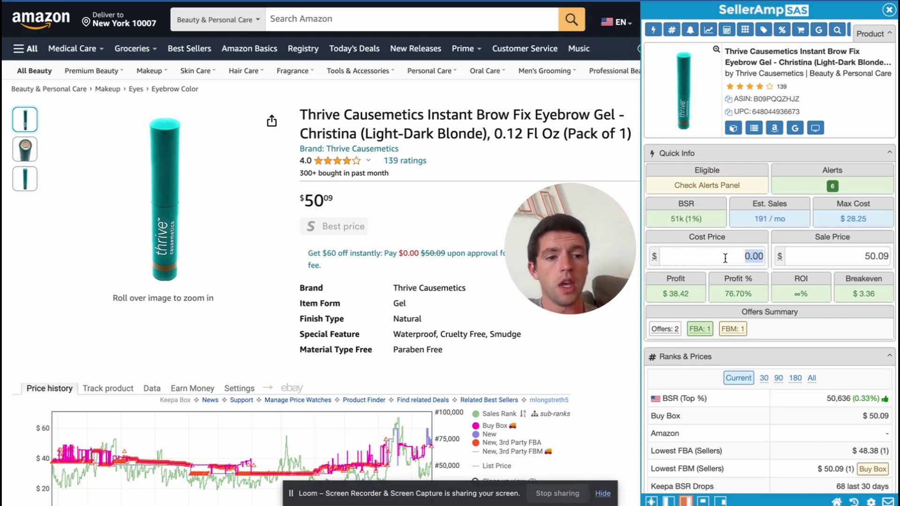
text(28.38)
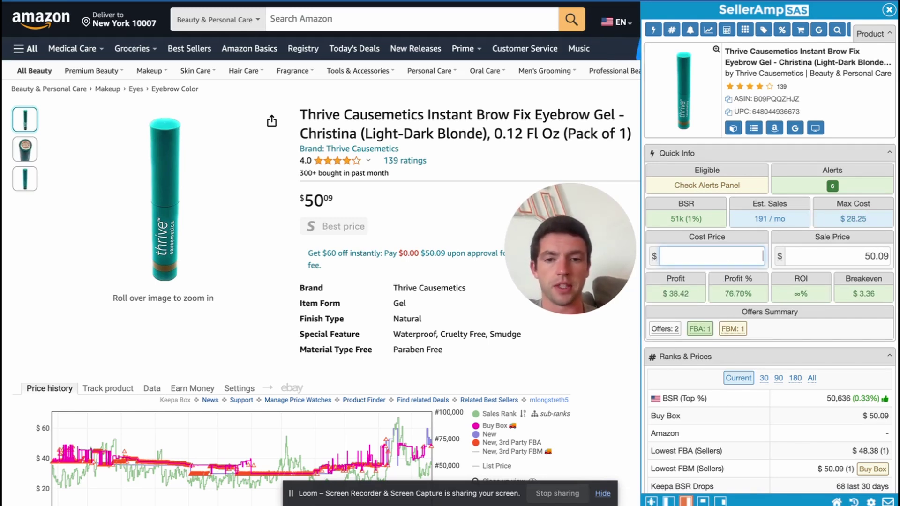
text(20)
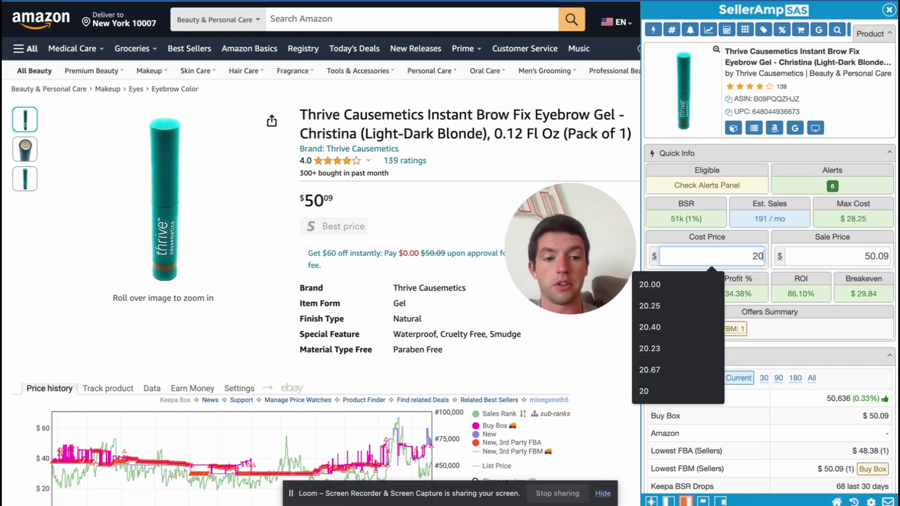
click(827, 229)
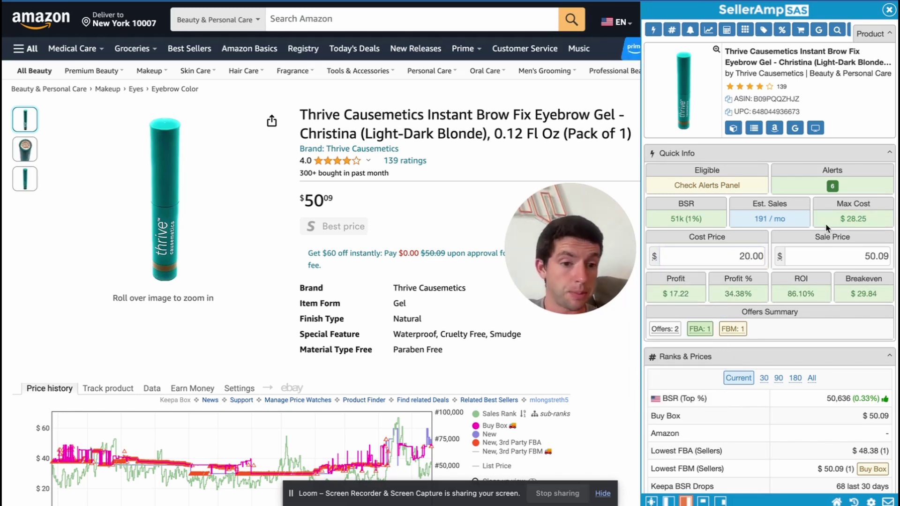
Step: Review the product's ranks and prices, alerts and charts in SellerAmp
scroll(830, 325, down, 4)
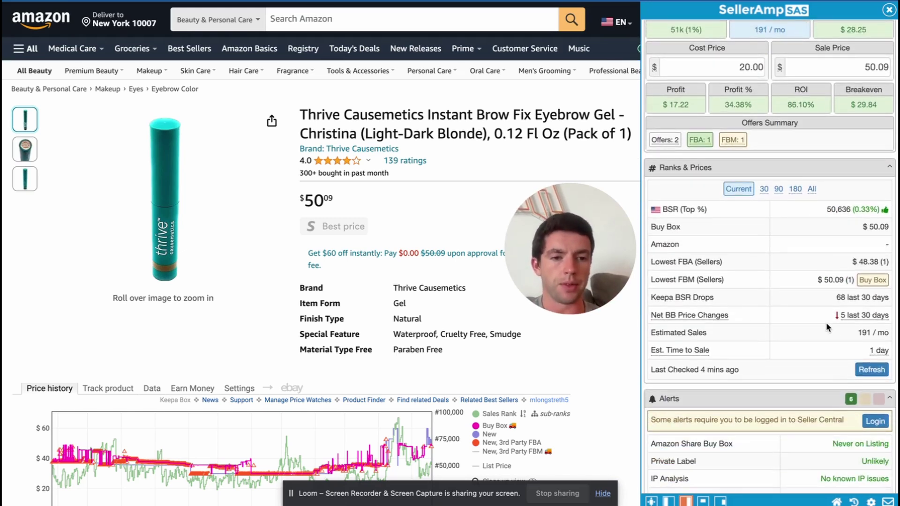
scroll(817, 306, up, 4)
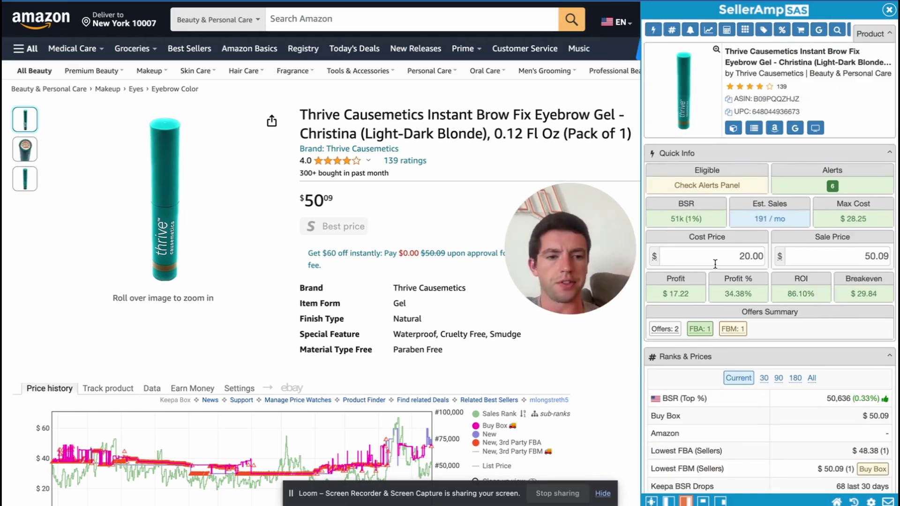
scroll(716, 264, down, 5)
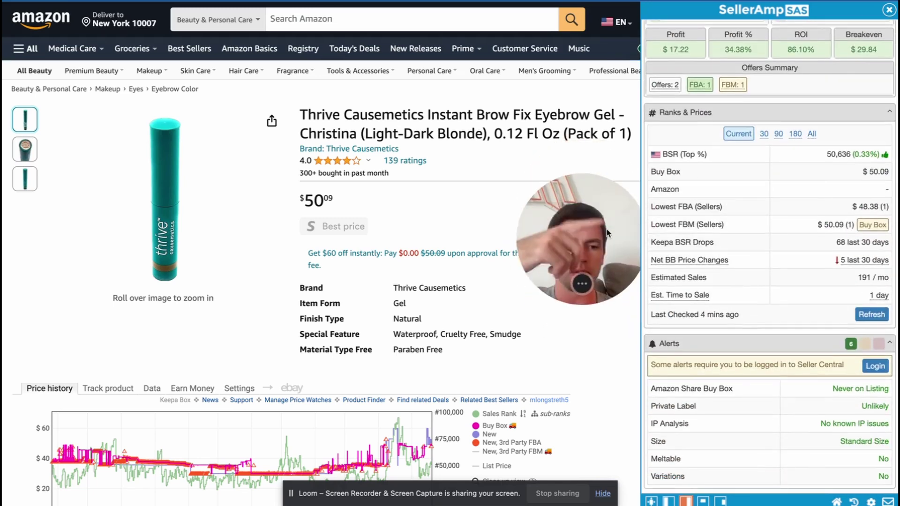
scroll(719, 286, down, 3)
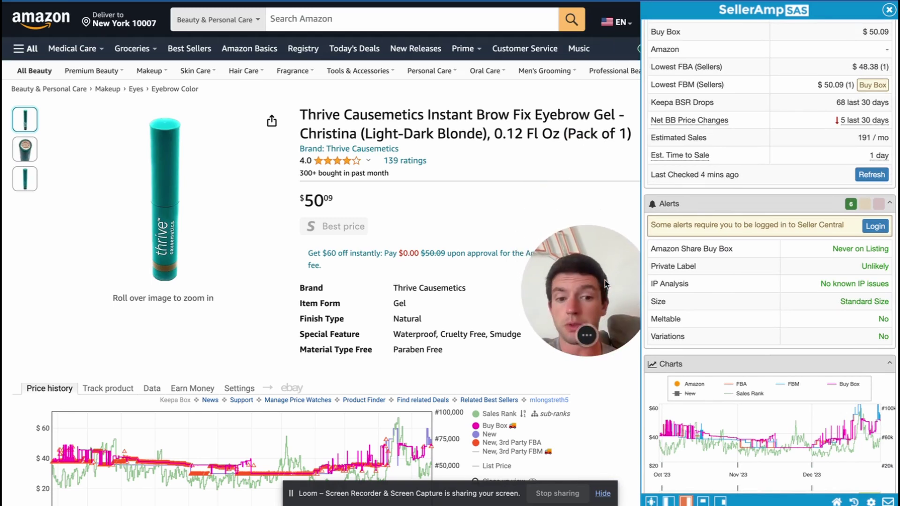
scroll(736, 317, down, 4)
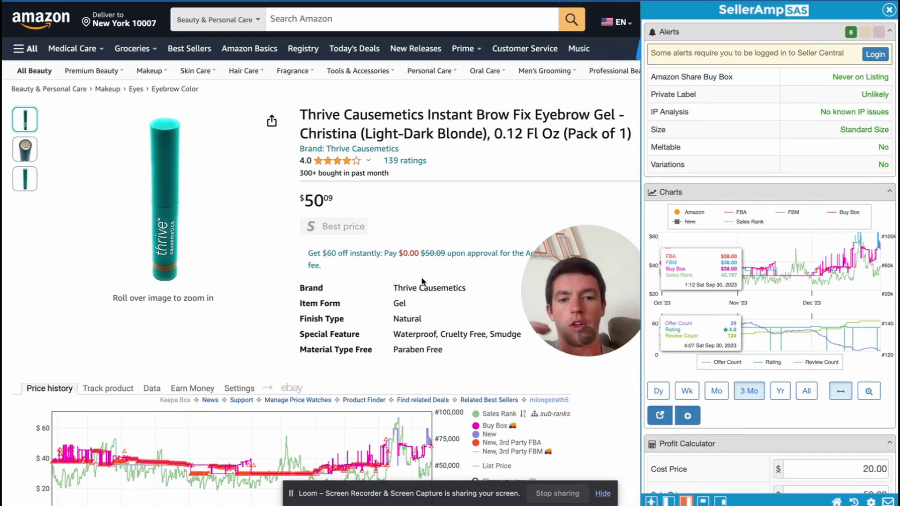
Step: Show the category sub-ranks chart in the Keepa price history and hide it again
scroll(423, 281, down, 6)
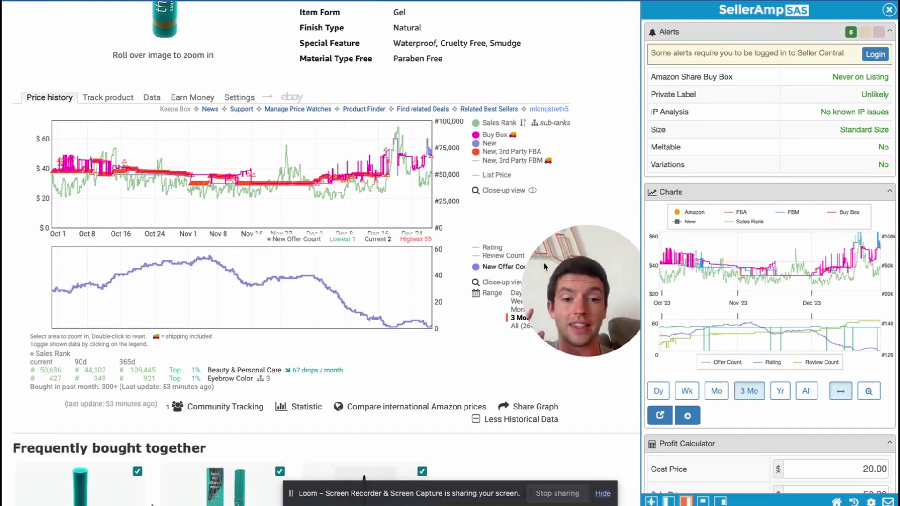
drag(544, 262, 265, 353)
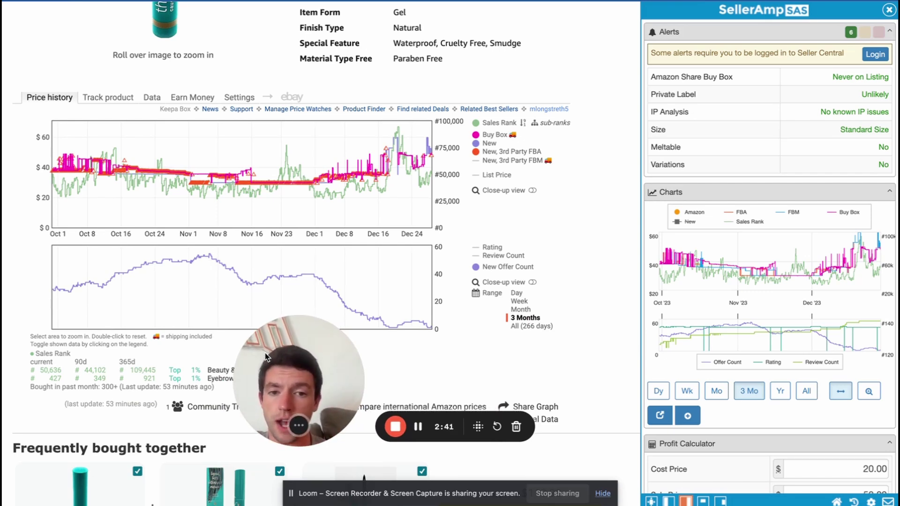
click(553, 122)
scroll(594, 156, down, 3)
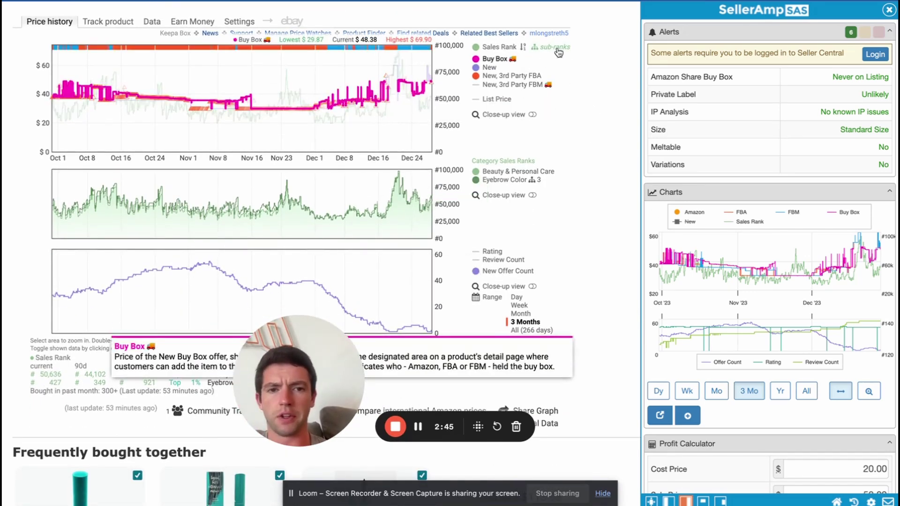
click(562, 47)
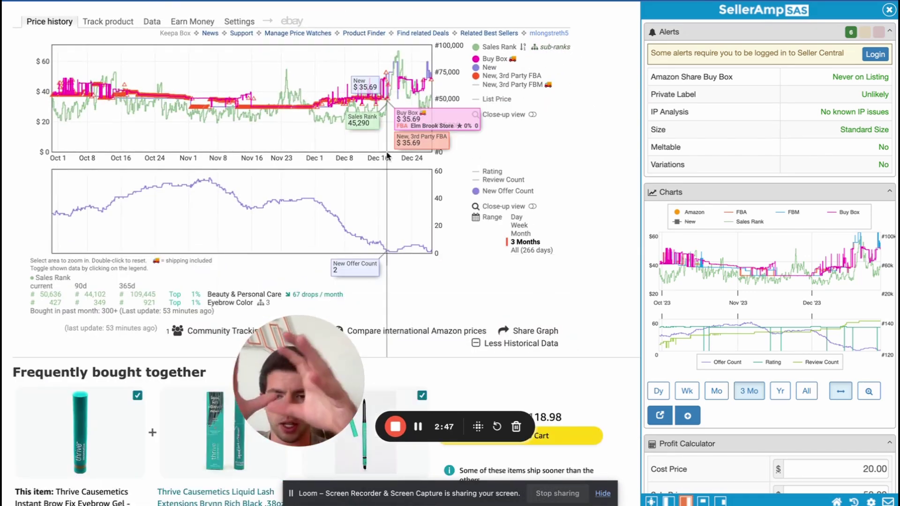
Step: Compare the price and offer count history over all 266 days and over 3 months
drag(302, 422, 237, 322)
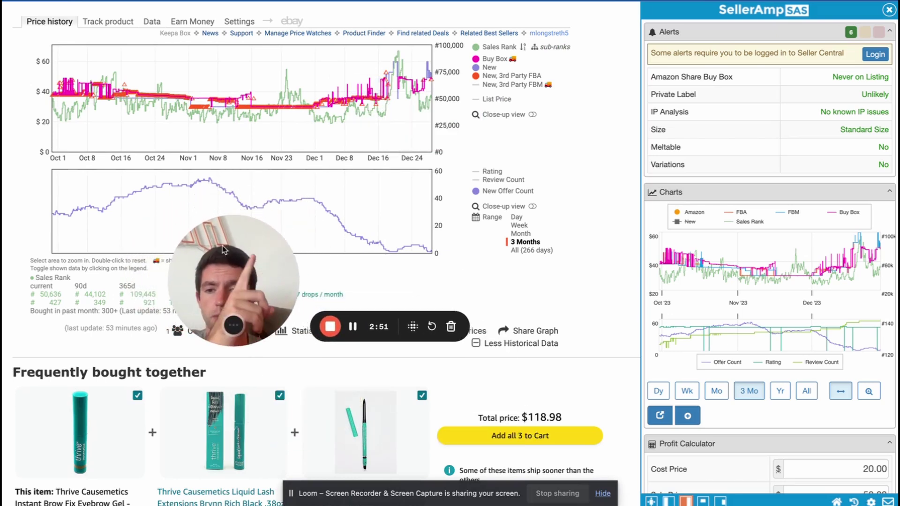
click(532, 249)
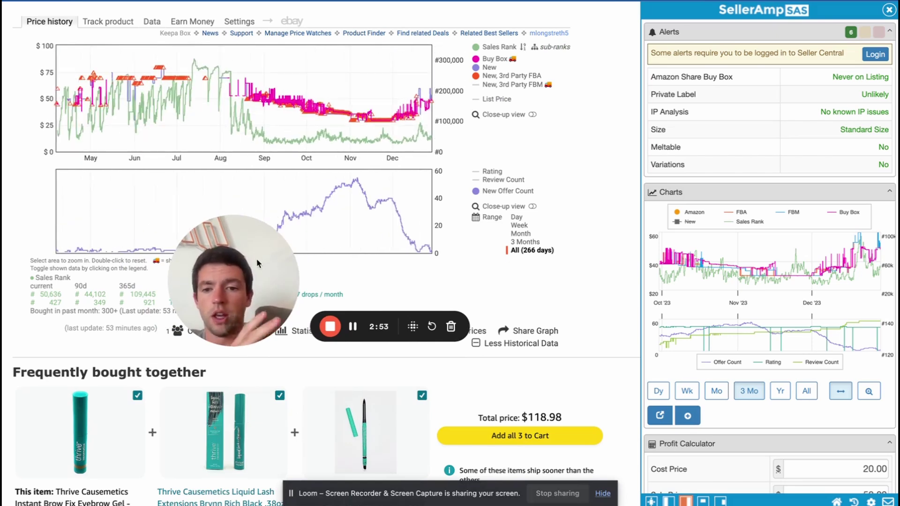
drag(257, 257, 190, 347)
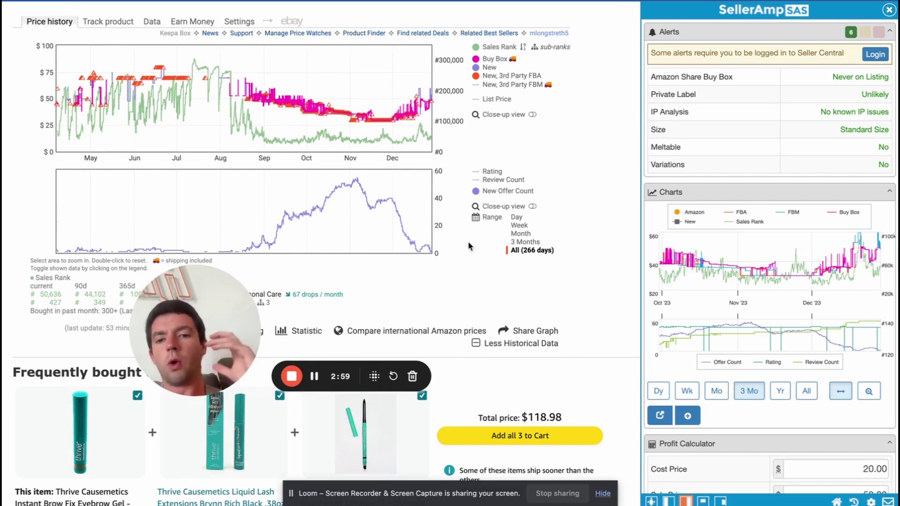
click(512, 242)
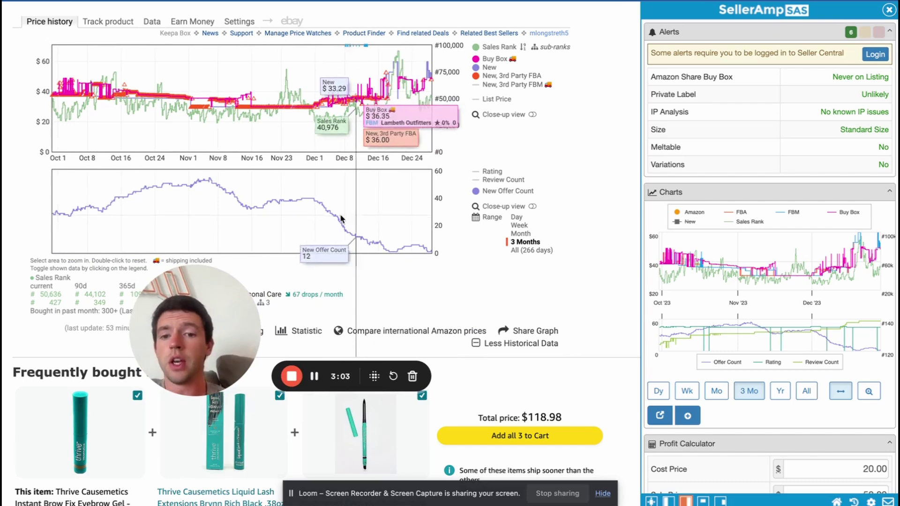
scroll(308, 209, down, 1)
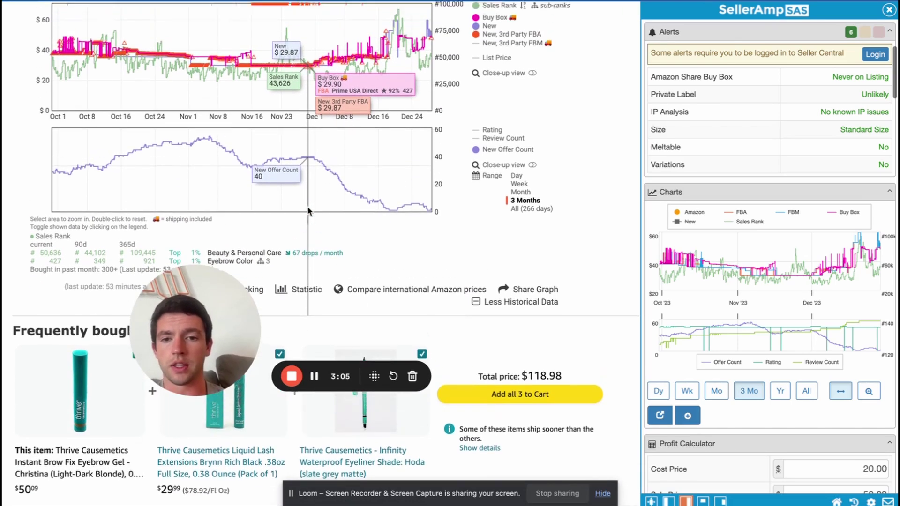
Step: Hide the New, 3rd Party FBA series in the Keepa price history chart
scroll(308, 208, up, 1)
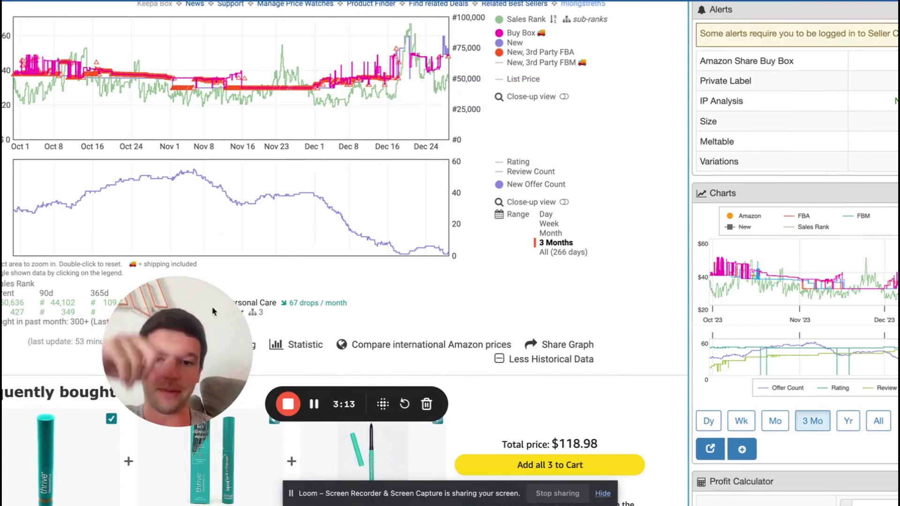
scroll(464, 108, up, 1)
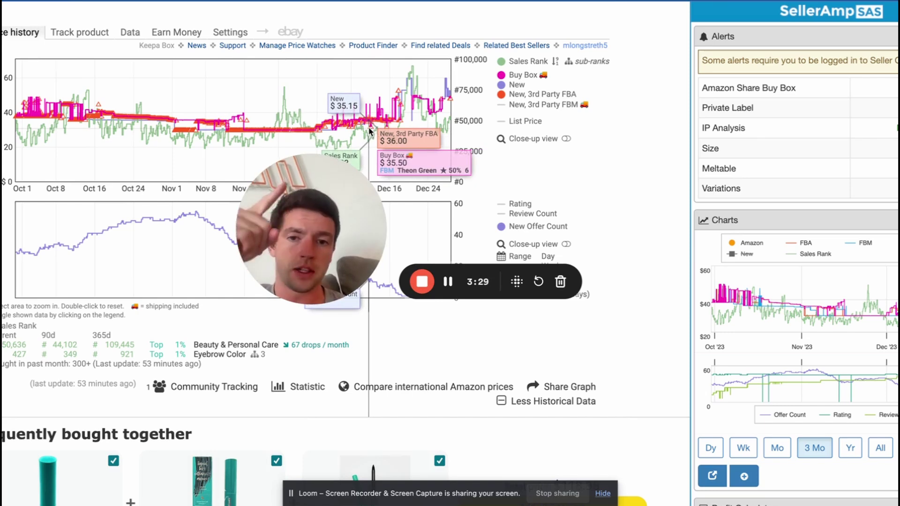
click(542, 94)
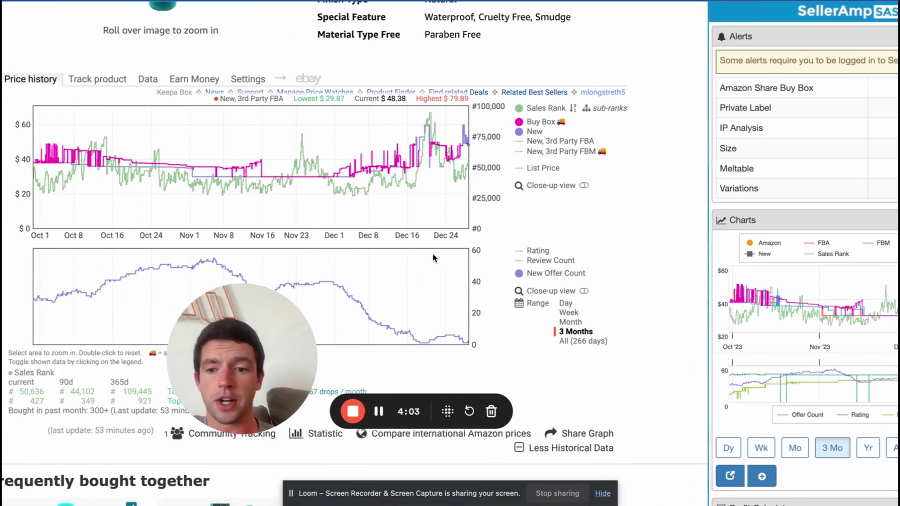
Step: Switch from the Amazon listing to the Thrive Causemetics store page for the Instant Brow Fix eyebrow gel
scroll(618, 202, up, 8)
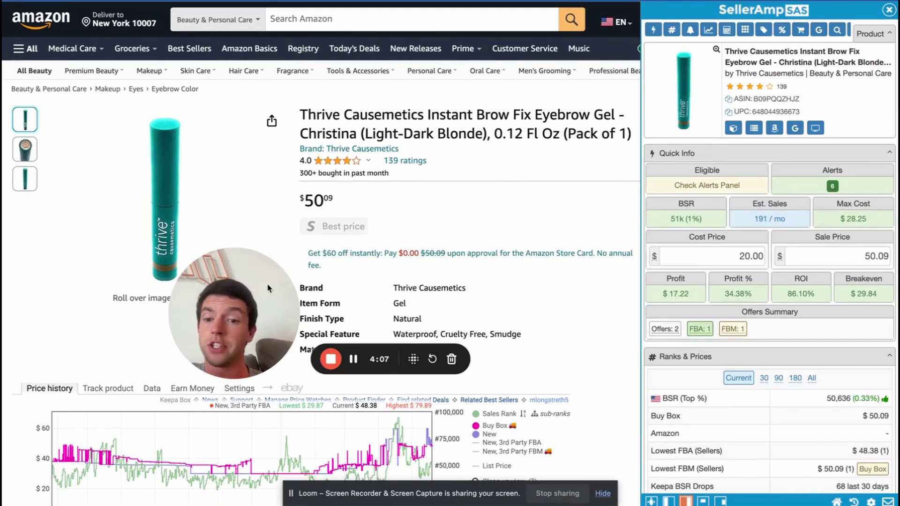
drag(244, 296, 412, 239)
key(ctrl+Tab)
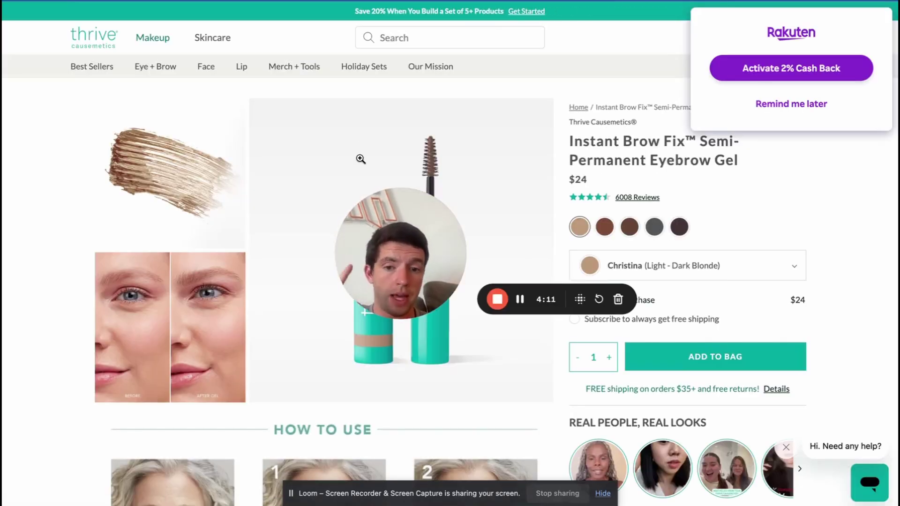
drag(415, 241, 541, 225)
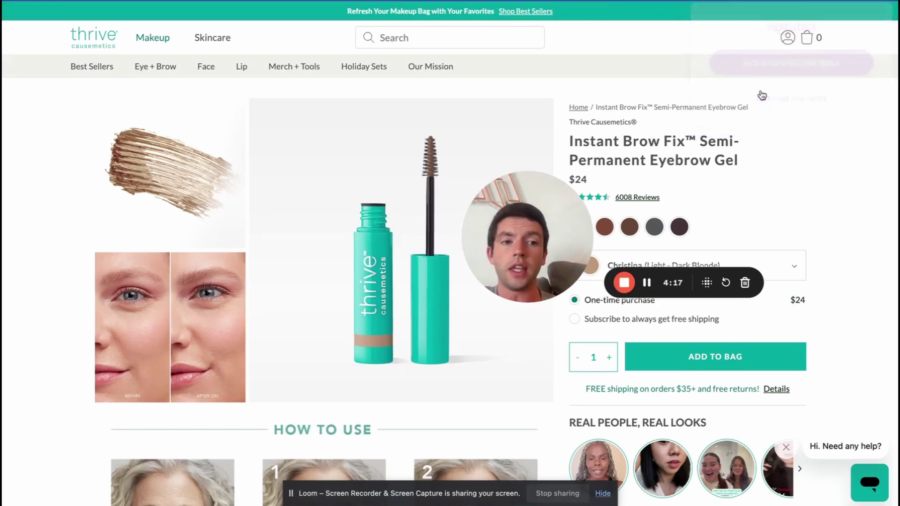
Step: Look through all the Capital One Shopping coupon codes found for Thrive Causemetics and close the offer
drag(559, 179, 648, 50)
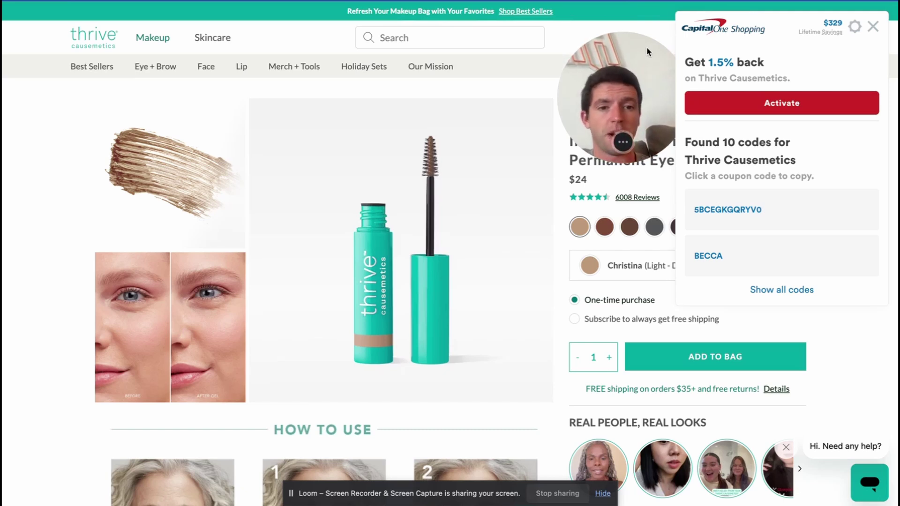
drag(646, 47, 646, 226)
click(764, 286)
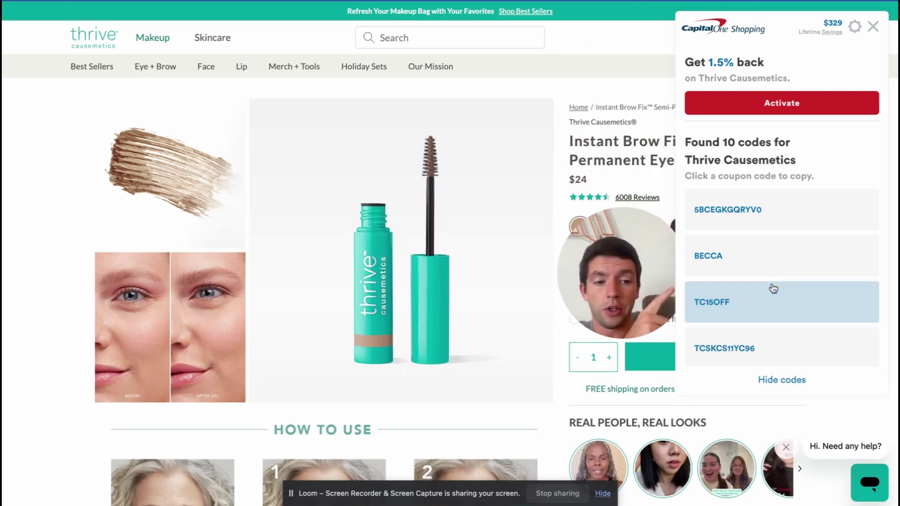
scroll(689, 275, down, 2)
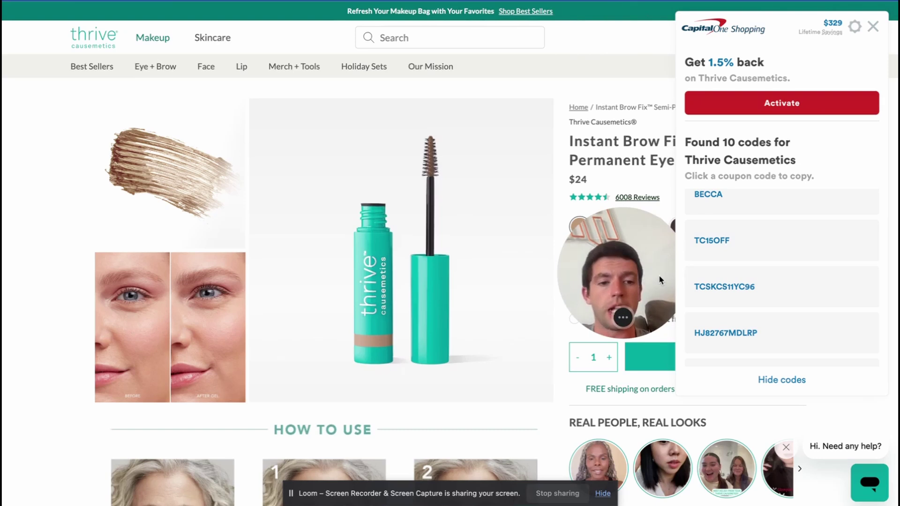
scroll(746, 273, down, 2)
scroll(745, 273, down, 3)
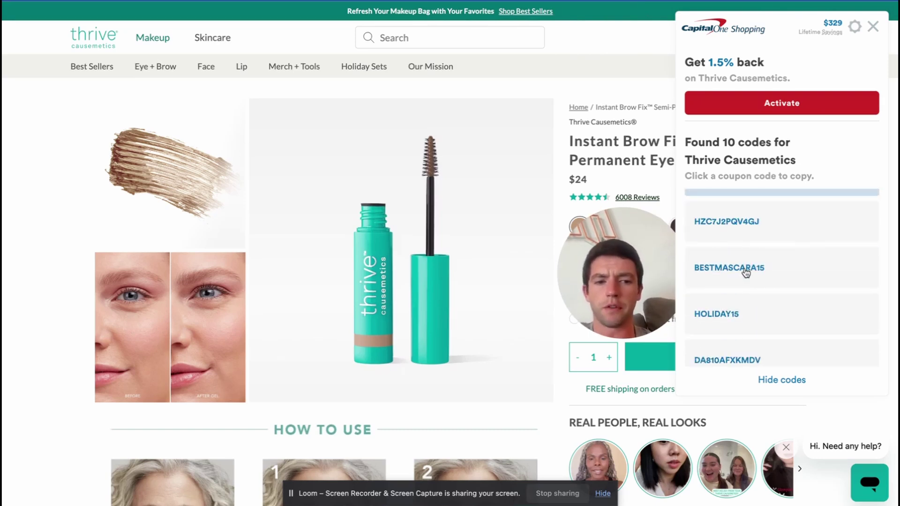
click(875, 27)
drag(633, 265, 81, 400)
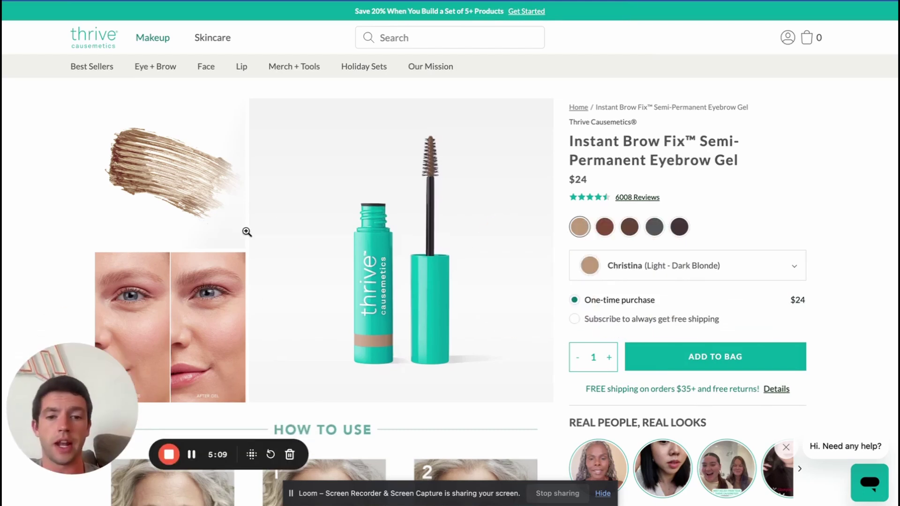
Step: Return to the eyebrow gel's Amazon listing and set its SellerAmp cost price to $19.20
key(ctrl+Tab)
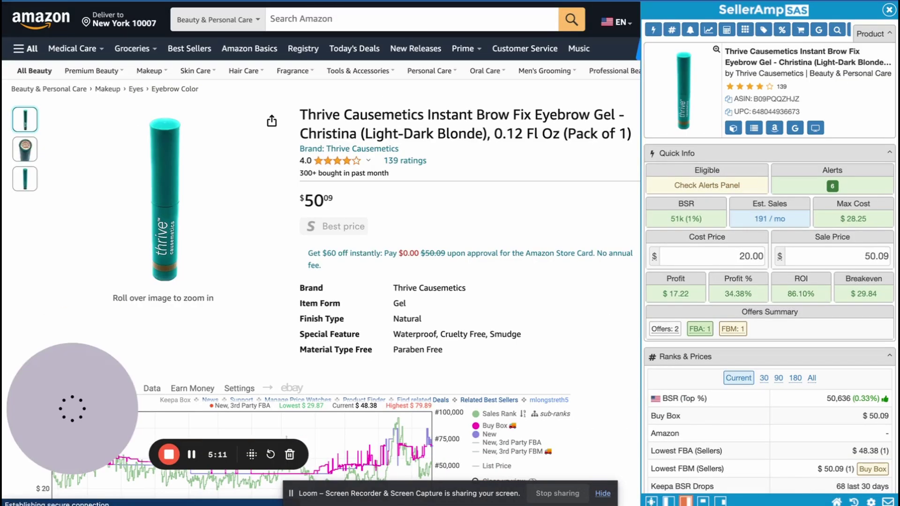
click(709, 265)
text(24)
drag(120, 398, 626, 251)
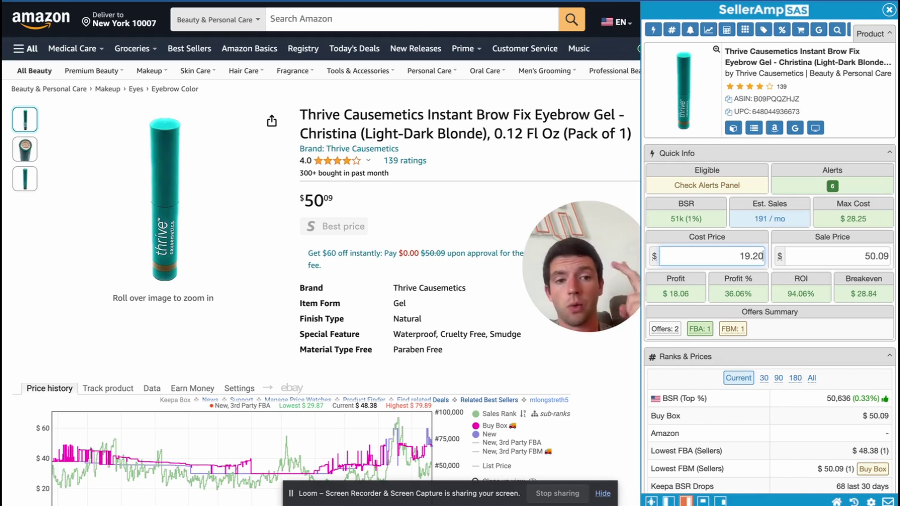
Step: Search Google for the eyebrow gel's title from SellerAmp, review the supplier results, and return to the Amazon listing
click(796, 129)
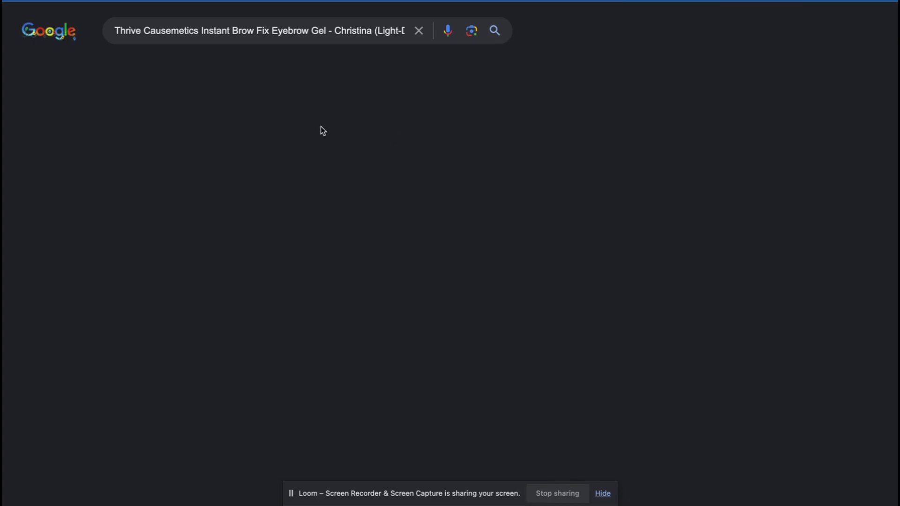
click(140, 265)
scroll(138, 265, up, 3)
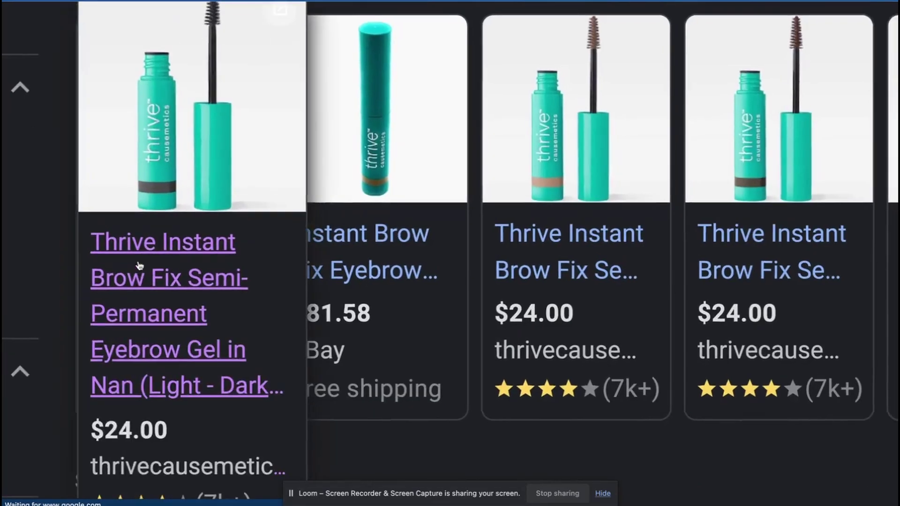
scroll(139, 265, down, 5)
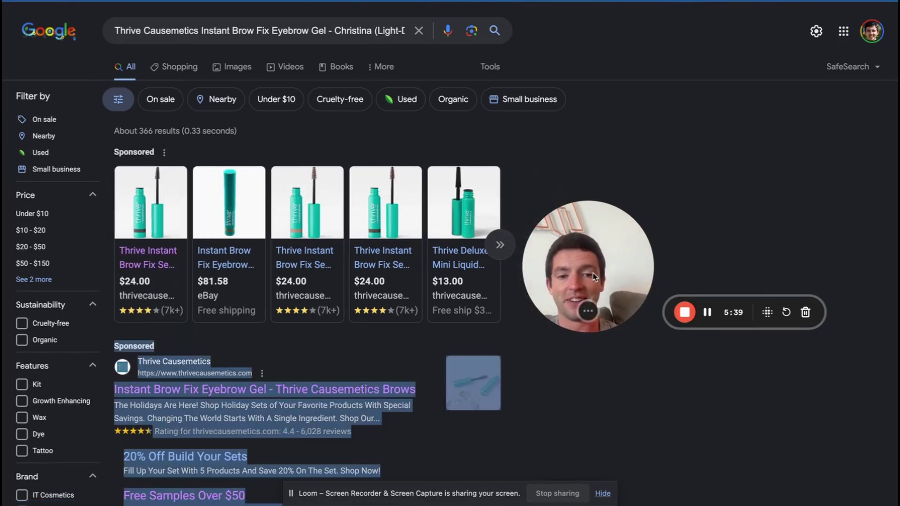
drag(592, 273, 234, 279)
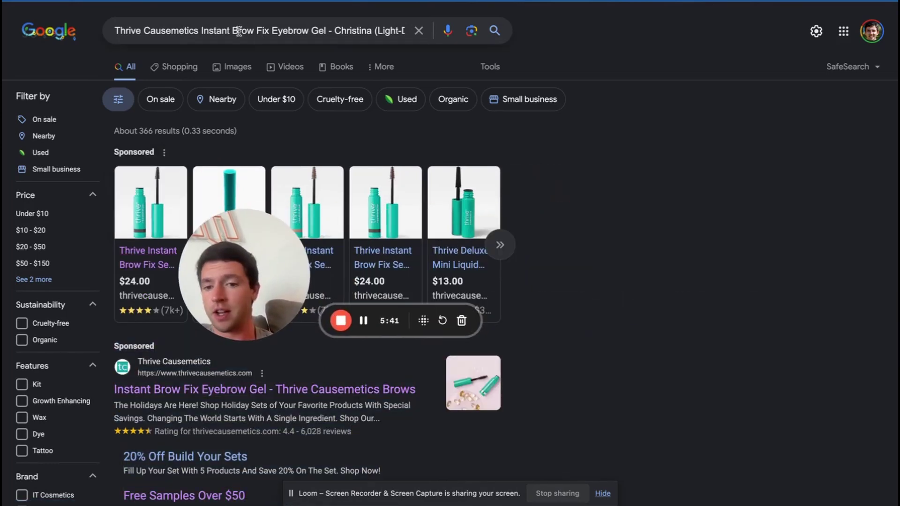
key(ctrl+shift+Tab)
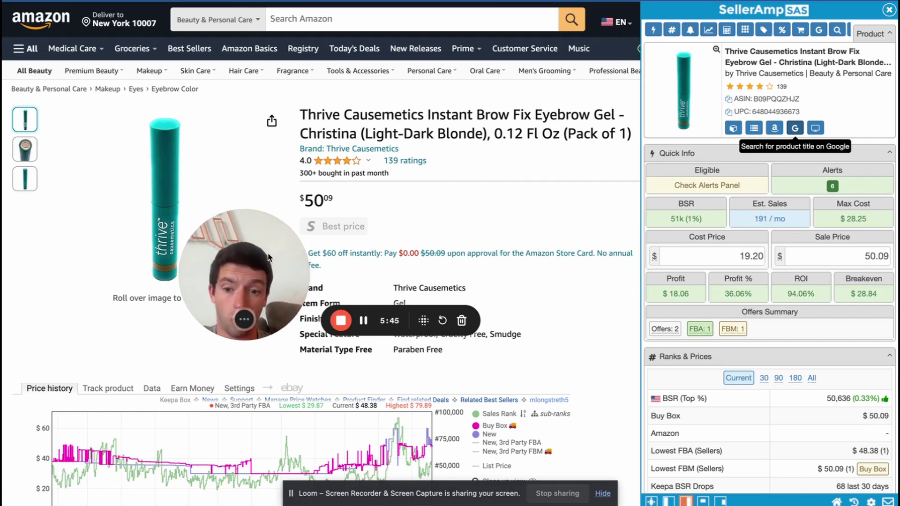
Step: Switch to the Amazon listing for the Nike Men's Beach & Pool Shoes and examine its Keepa price and offer count history
drag(268, 257, 51, 427)
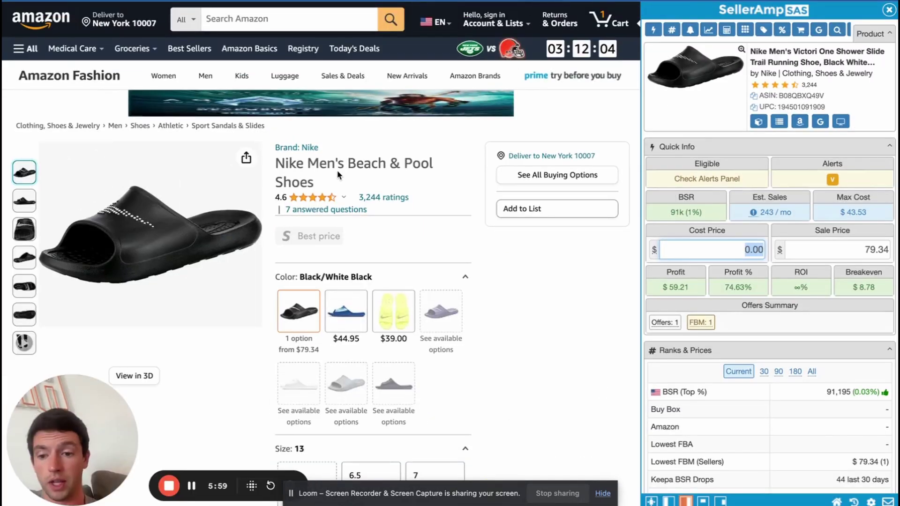
drag(77, 431, 591, 215)
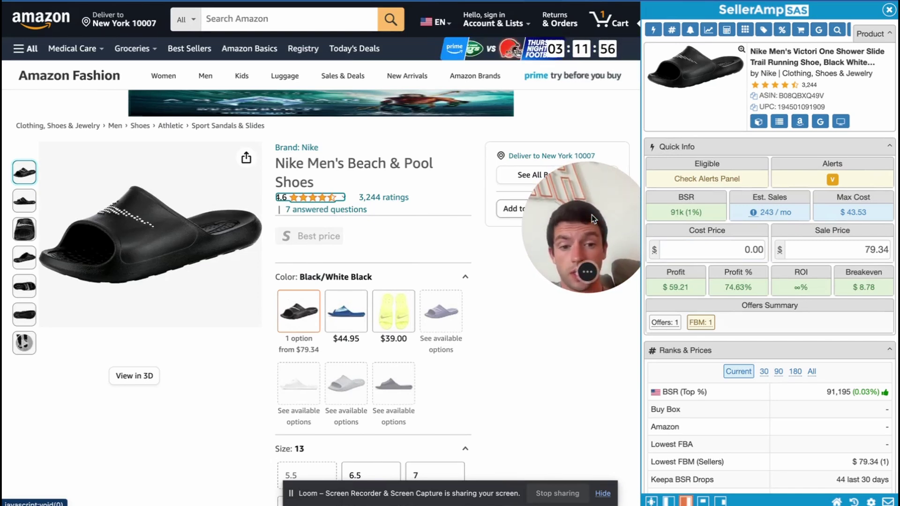
drag(592, 215, 3, 452)
scroll(312, 189, down, 15)
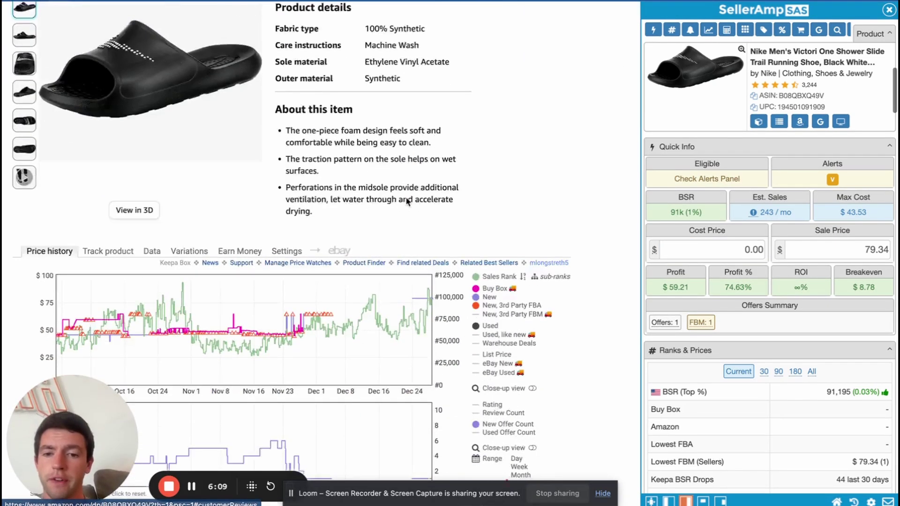
drag(110, 412, 283, 314)
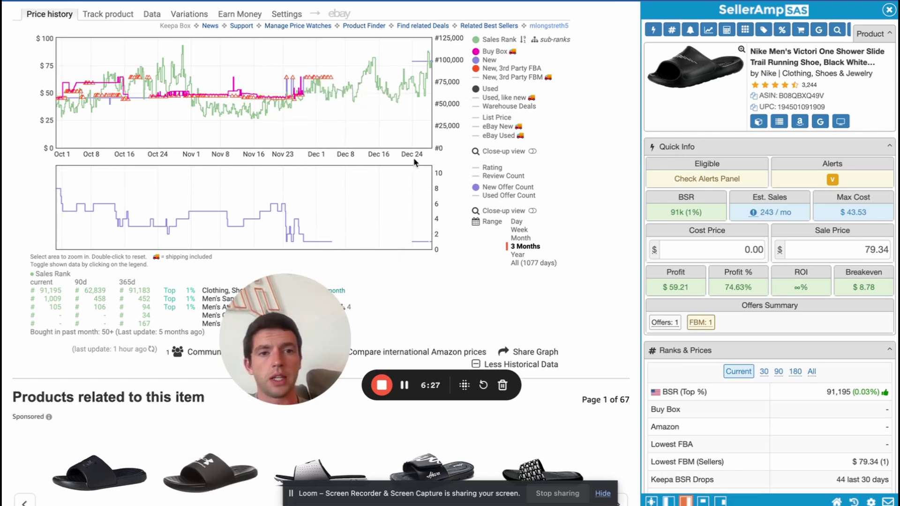
Step: Check the Victori One slides' price on the Nike store page and set their SellerAmp cost price to $25.00
click(398, 0)
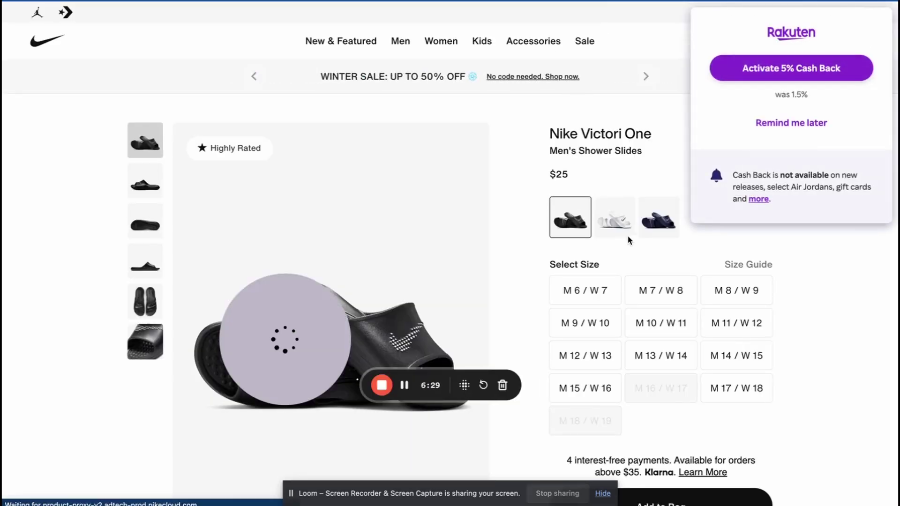
drag(322, 314, 528, 200)
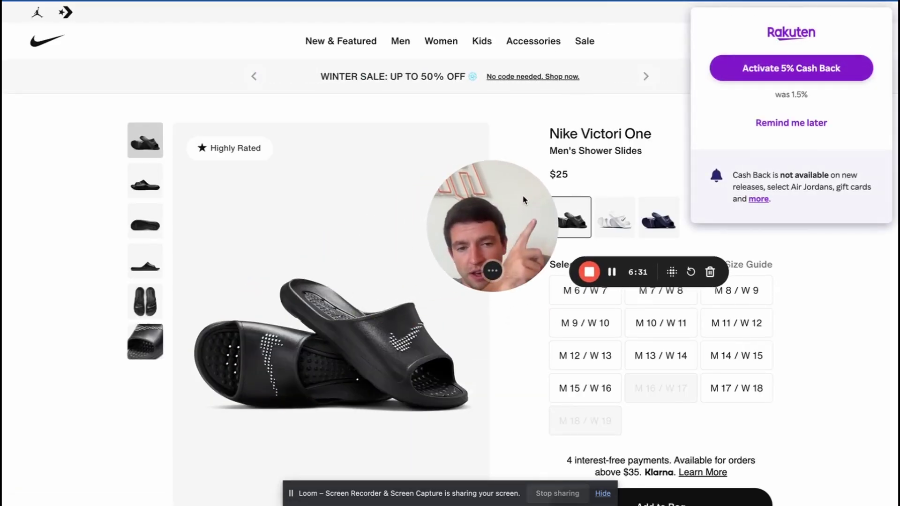
click(469, 0)
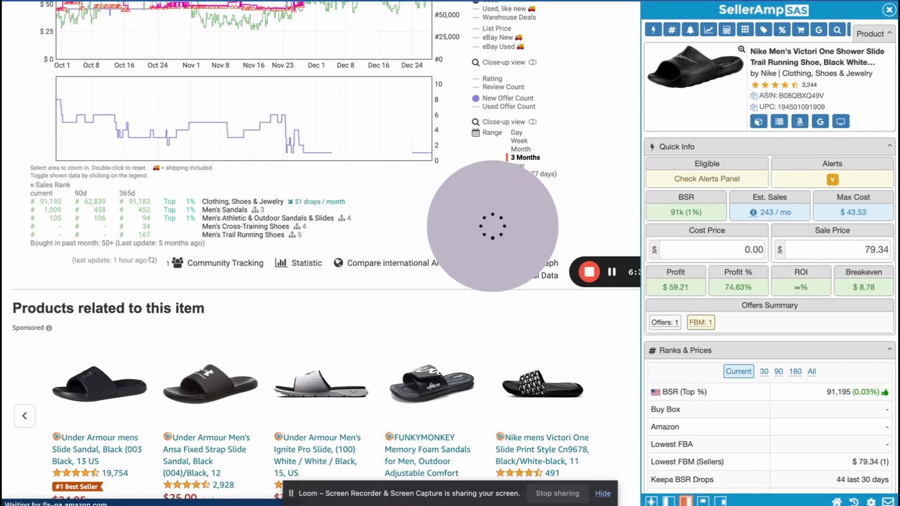
click(701, 244)
text(25)
drag(528, 209, 611, 229)
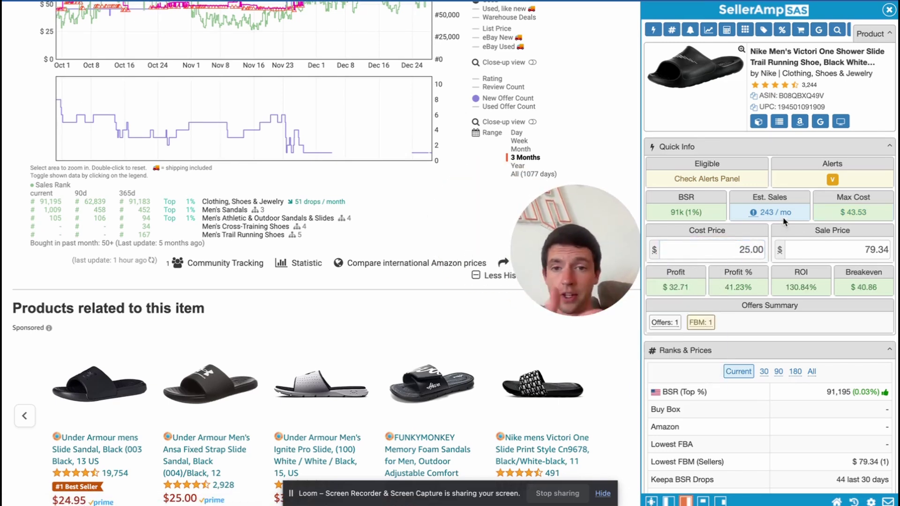
Step: Check the Nike slides' size options on the Amazon listing against the Keepa price and offer count history
scroll(422, 127, up, 2)
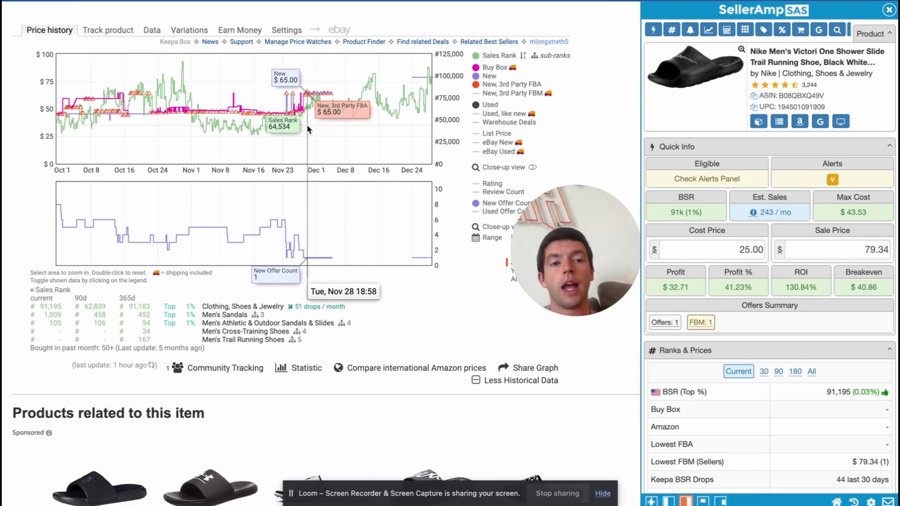
scroll(308, 129, up, 3)
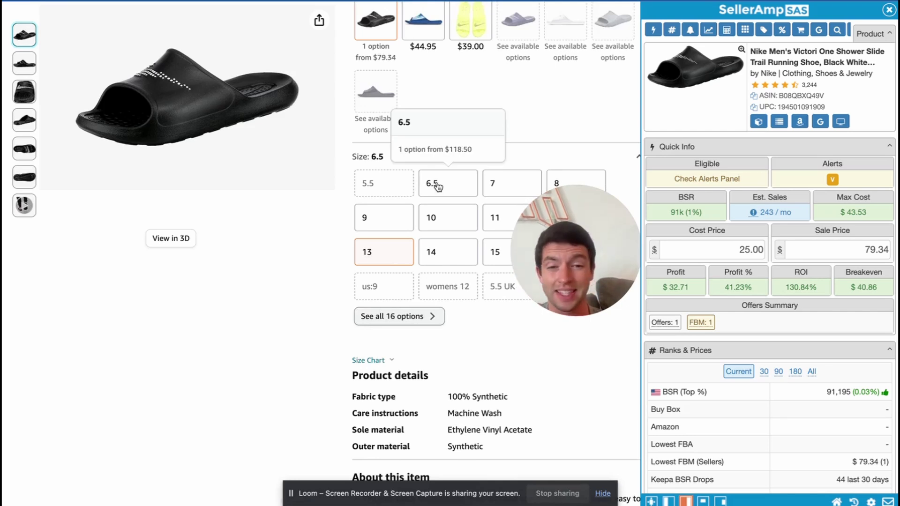
scroll(438, 187, down, 1)
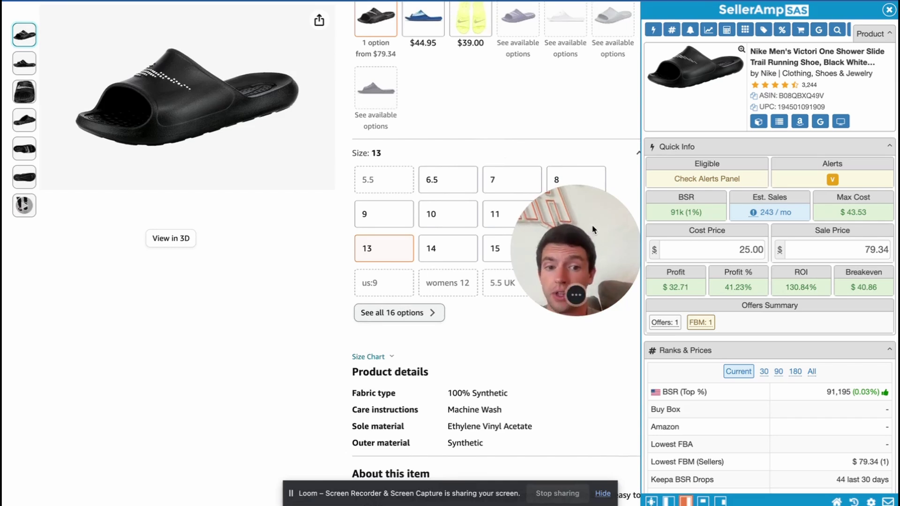
drag(592, 230, 308, 294)
scroll(331, 286, down, 7)
scroll(330, 286, down, 5)
scroll(296, 173, up, 1)
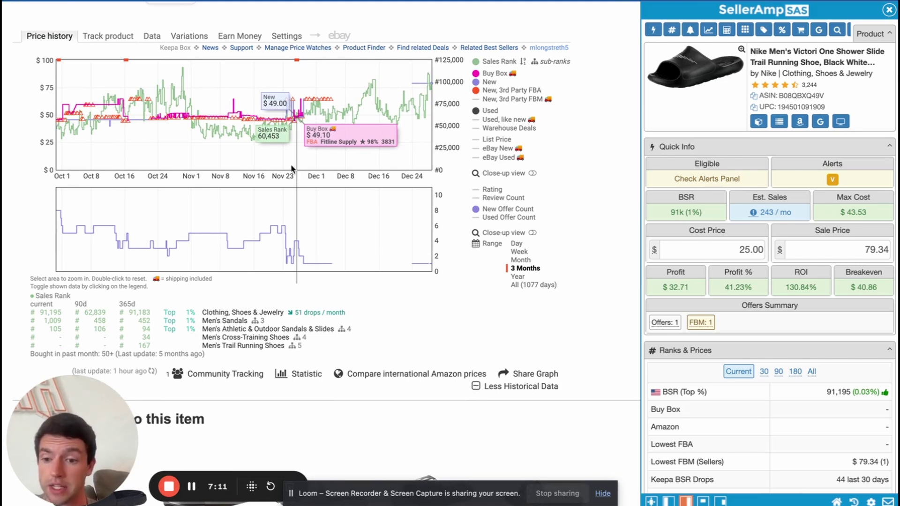
Step: List the slides' variations in Keepa sorted by ratings, highest first, and compare their prices and offer count histories
click(190, 37)
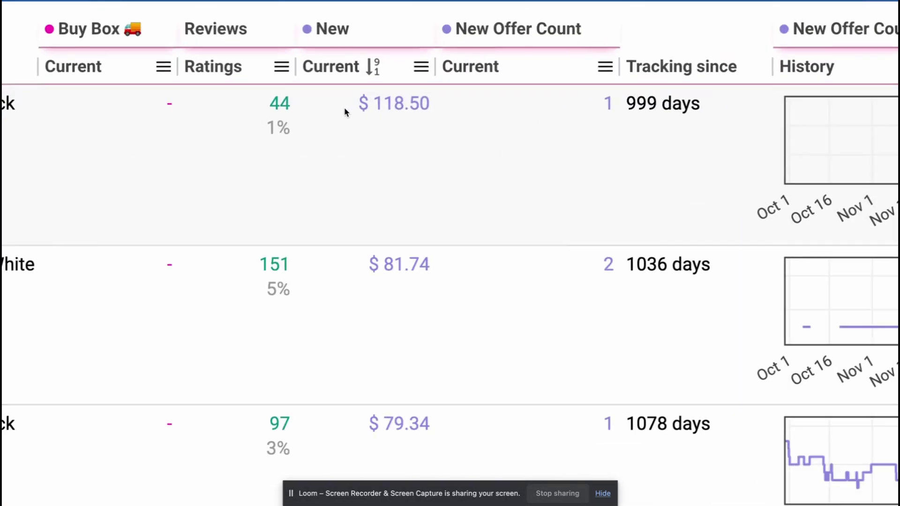
click(239, 68)
click(239, 68)
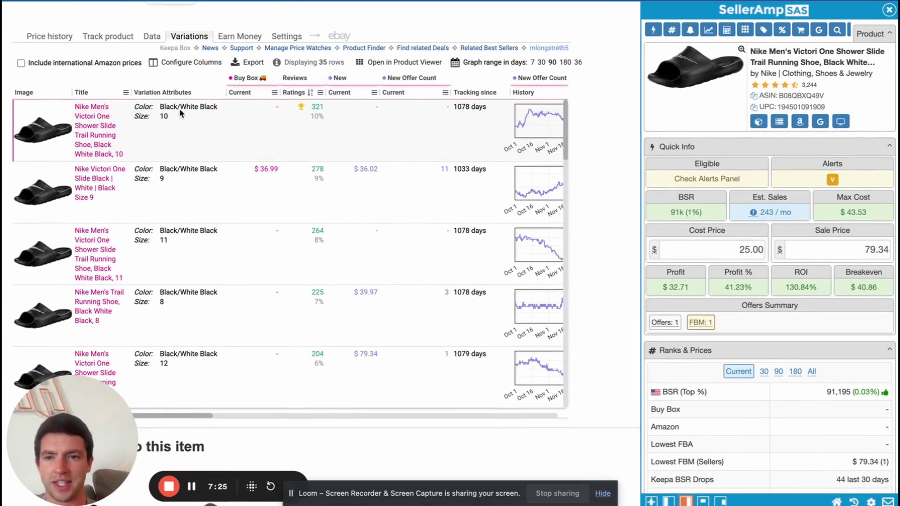
scroll(287, 130, right, 5)
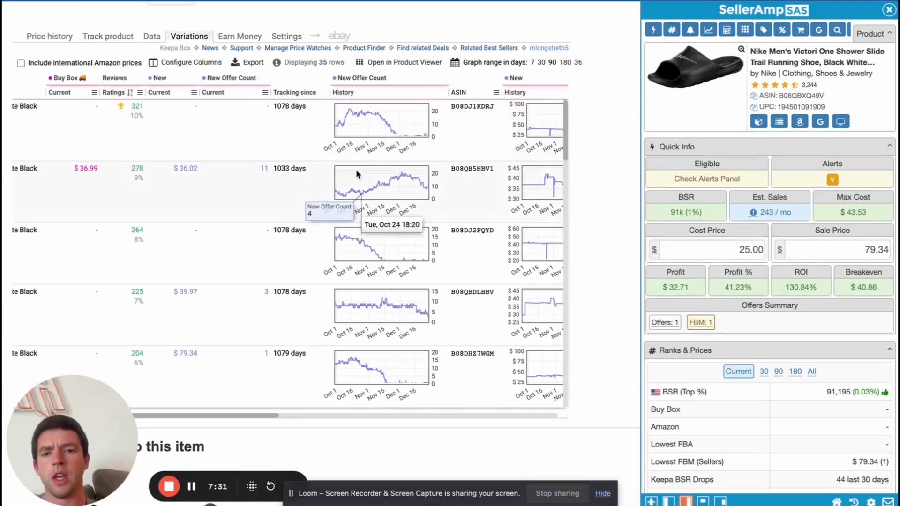
scroll(262, 197, left, 5)
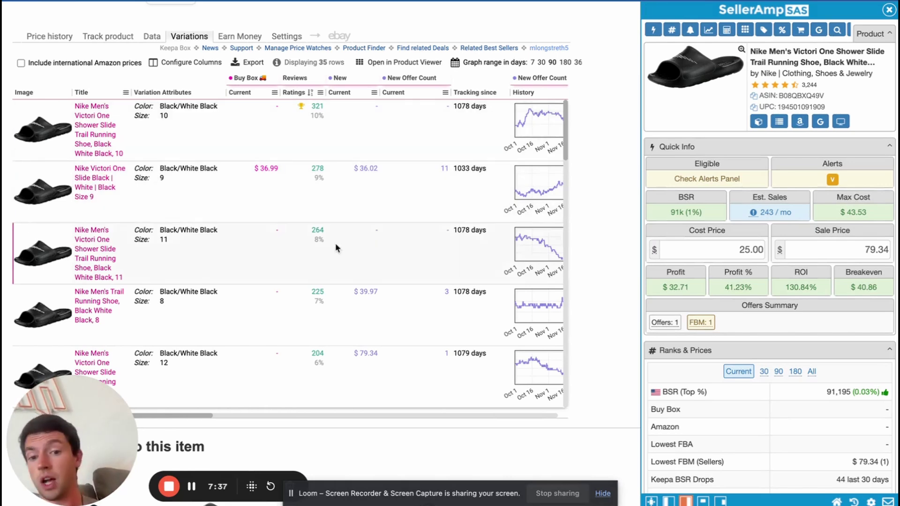
scroll(328, 256, down, 3)
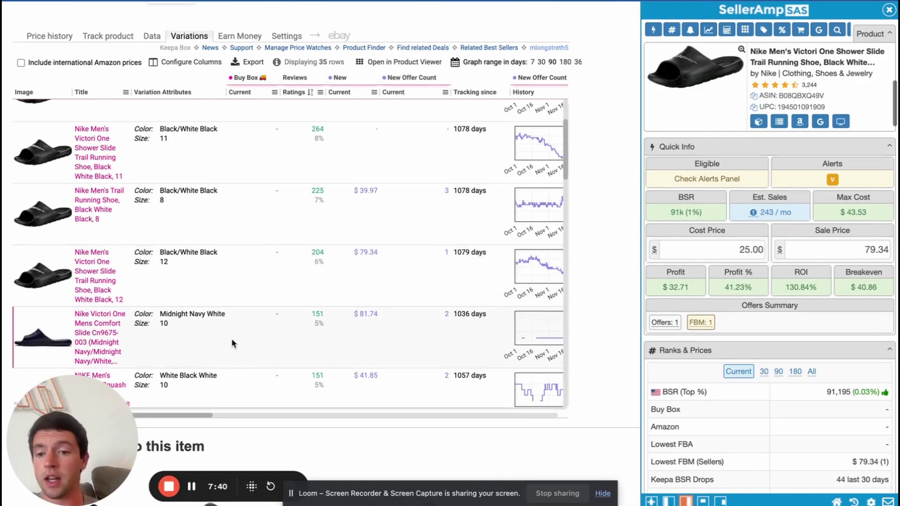
scroll(228, 320, down, 2)
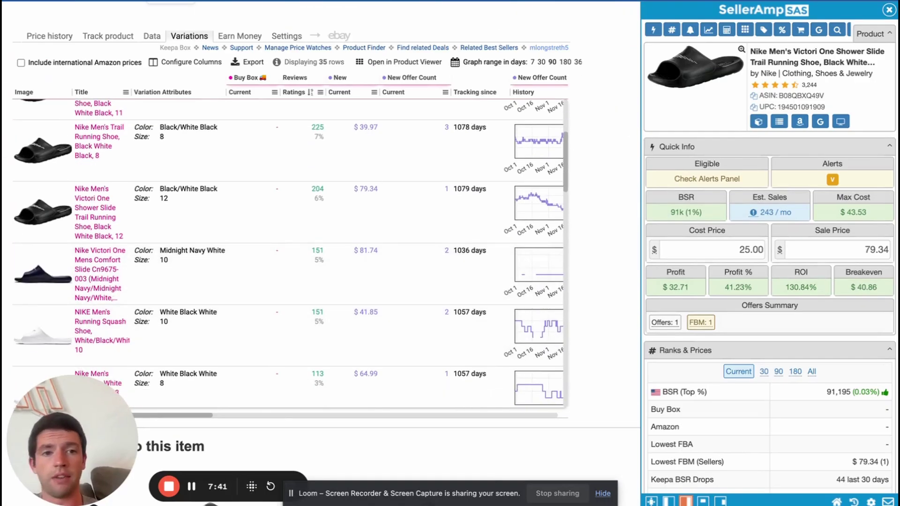
Step: Show the navy Victori One slides on the Nike store page and dismiss the Rakuten cash back offer
click(171, 1)
click(668, 257)
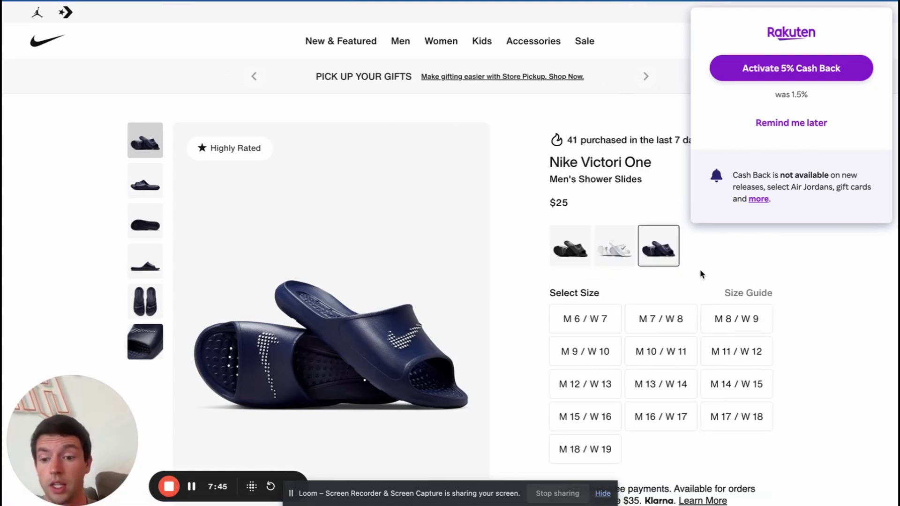
click(771, 124)
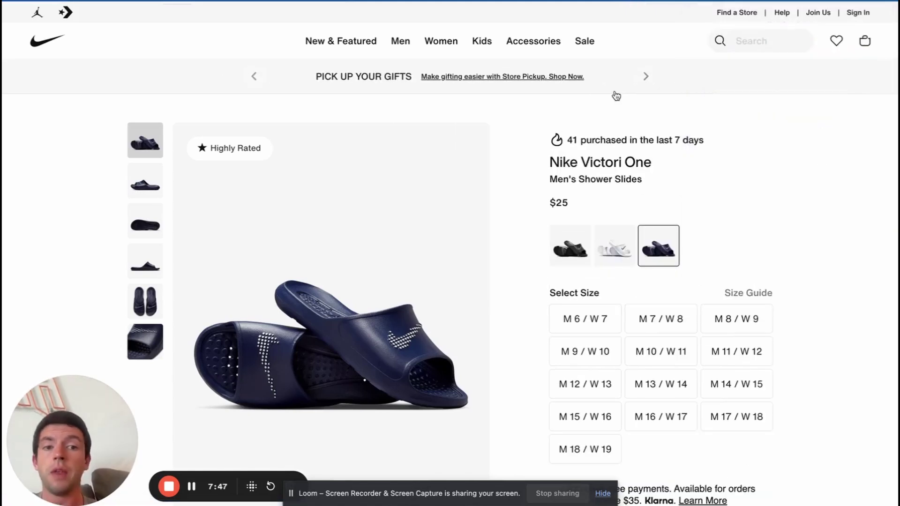
Step: Switch to the Amazon listing for the Jockey ActiveBlend boxer briefs and bring up its Keepa price history
click(527, 1)
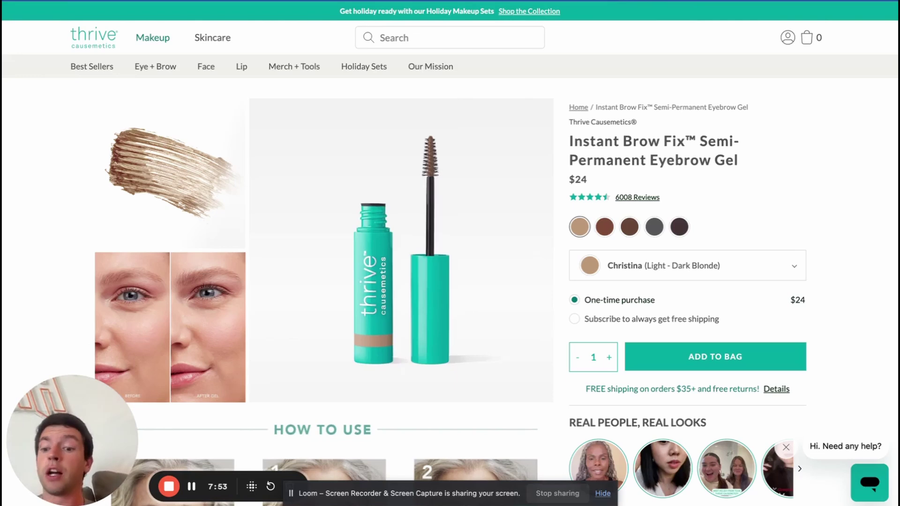
key(ctrl+Tab)
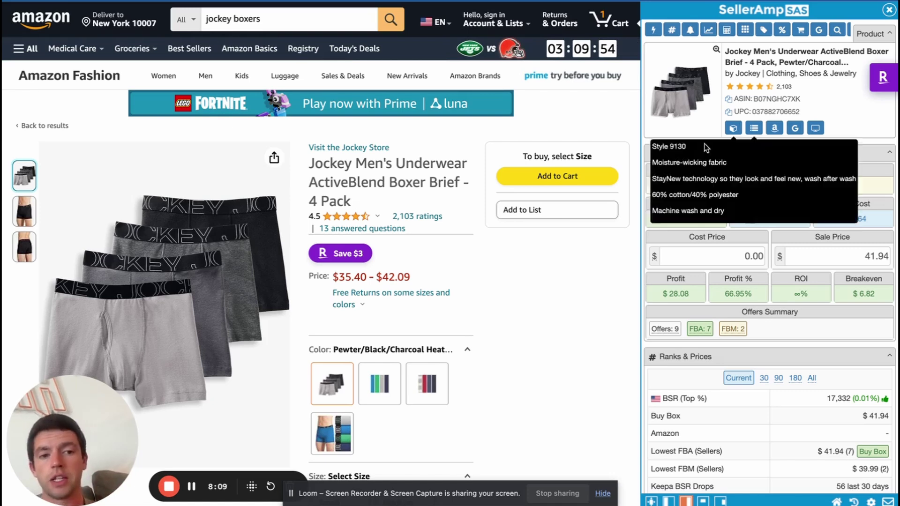
scroll(527, 290, down, 15)
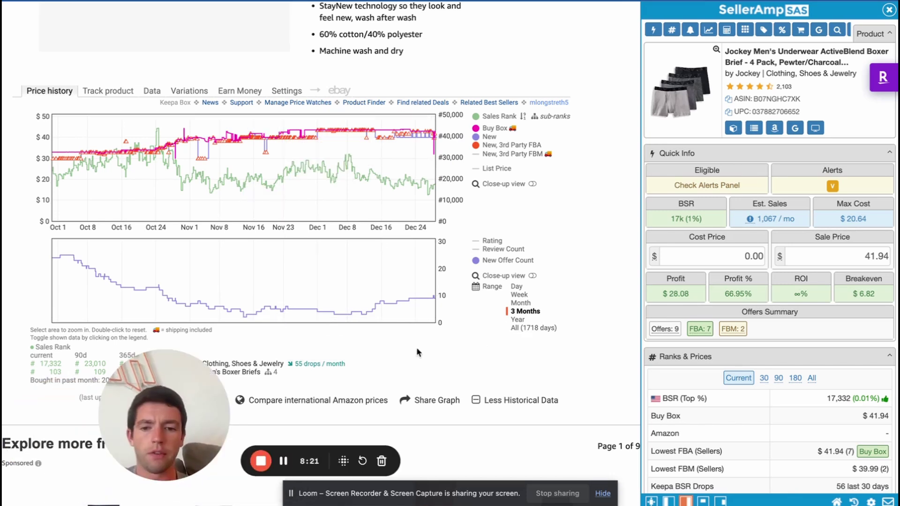
Step: Examine the boxer briefs' competing offers in SellerAmp and check the seller names, ratings and fulfilment types
drag(186, 403, 552, 281)
scroll(729, 247, down, 10)
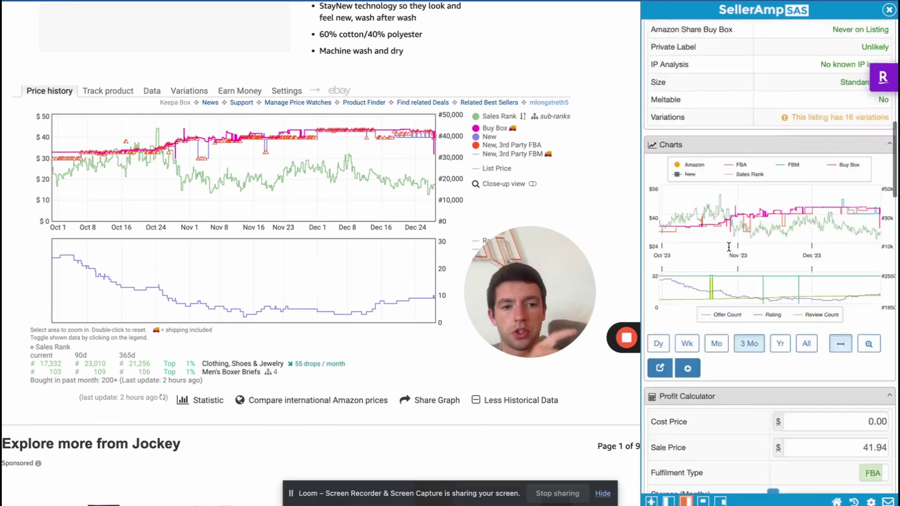
scroll(729, 247, down, 15)
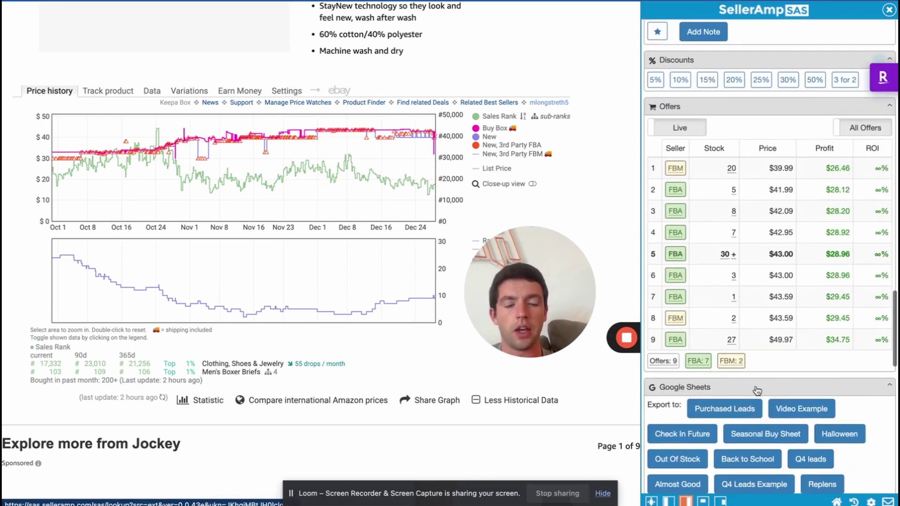
scroll(757, 390, up, 1)
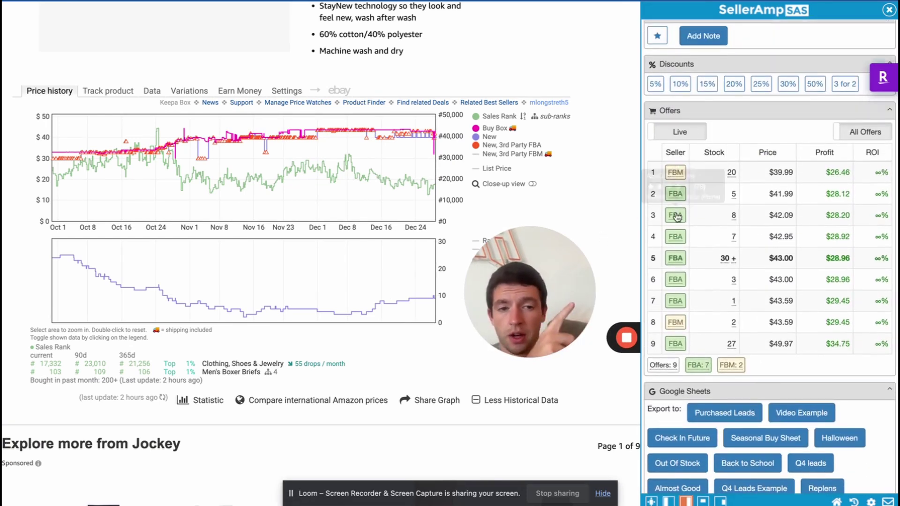
mouse_move(677, 223)
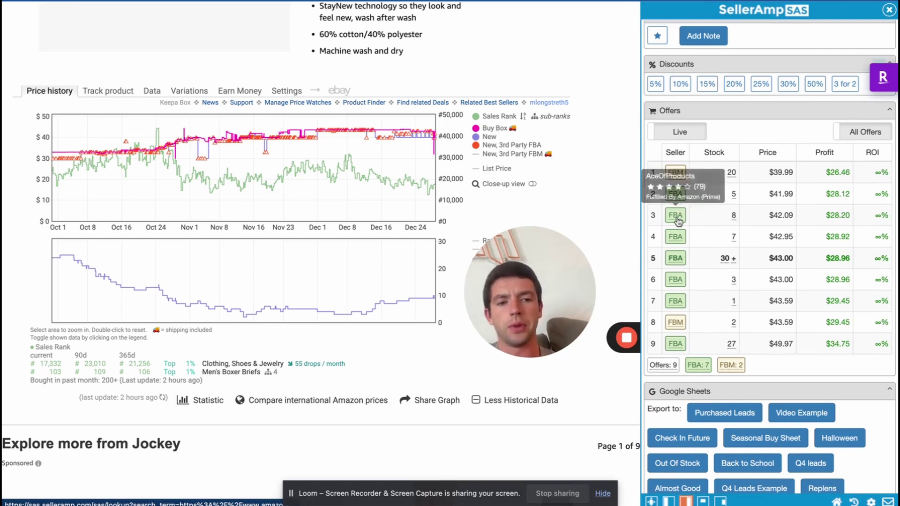
mouse_move(674, 263)
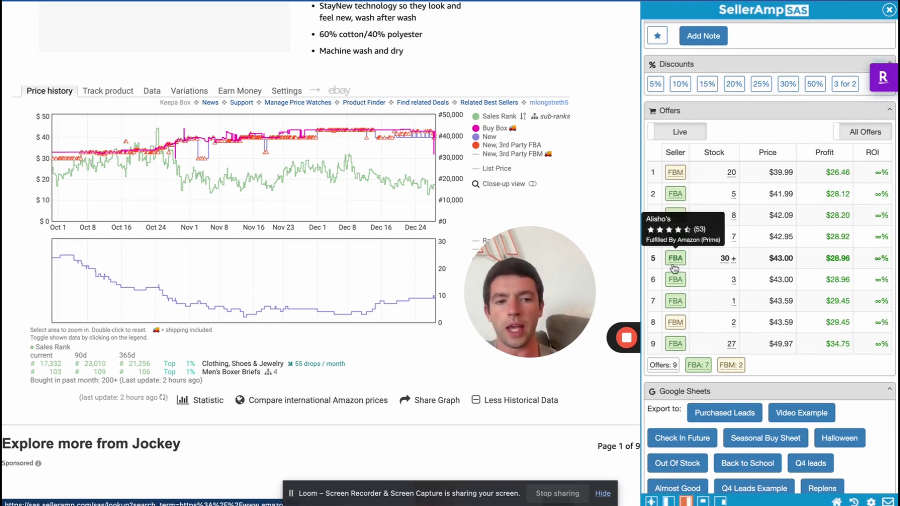
mouse_move(674, 303)
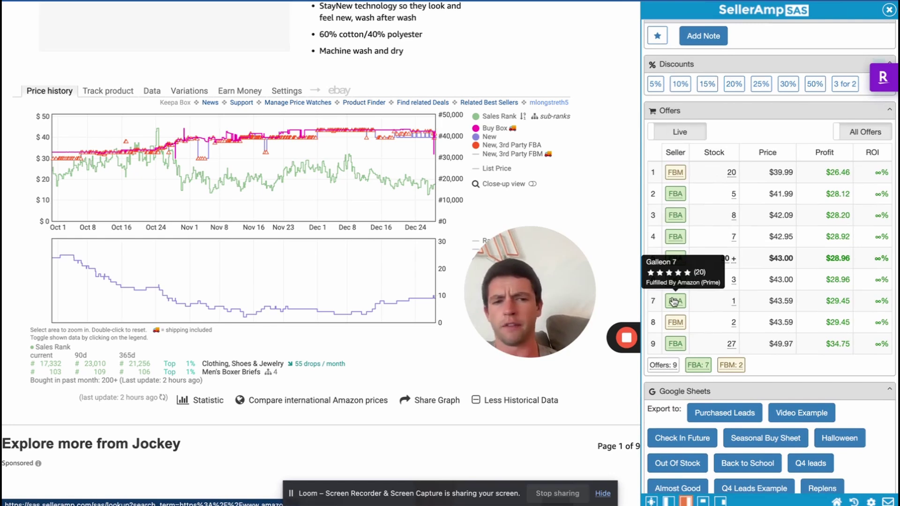
mouse_move(673, 322)
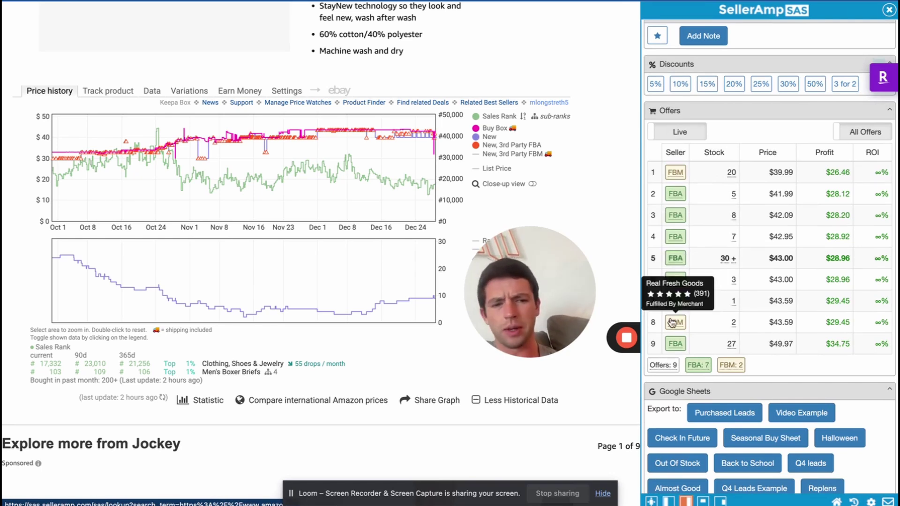
Step: Open the SellerAmp storefront pages of several boxer brief sellers, including offers 9, 8, 7, 6 and 1, in separate tabs
click(674, 344)
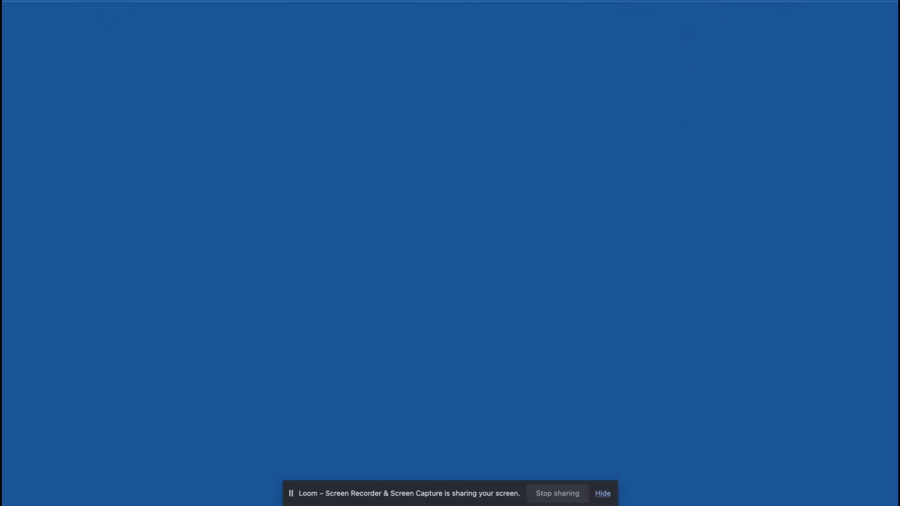
key(super+w)
click(677, 323)
key(super+w)
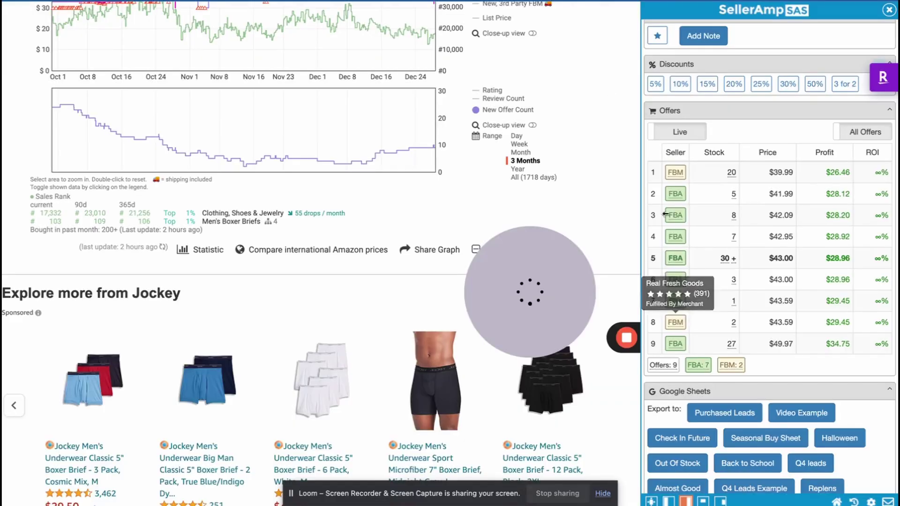
click(679, 301)
key(super+w)
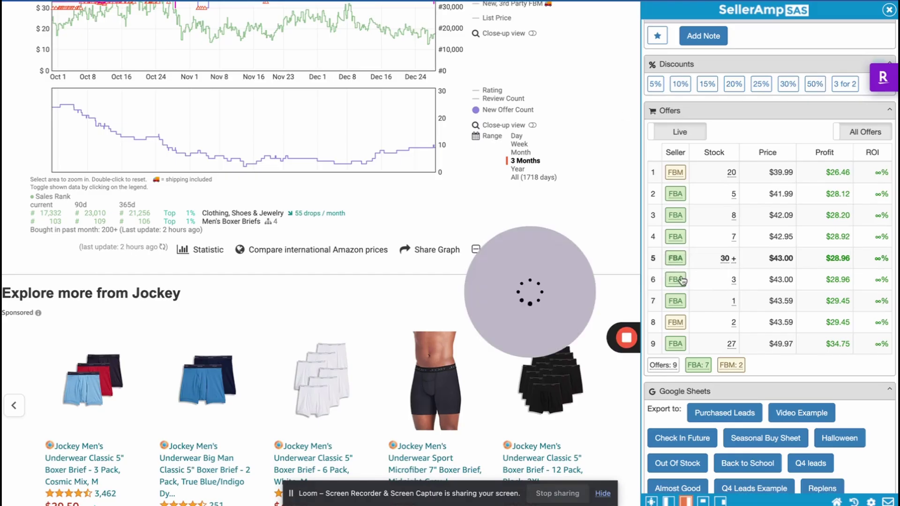
click(674, 279)
key(super+w)
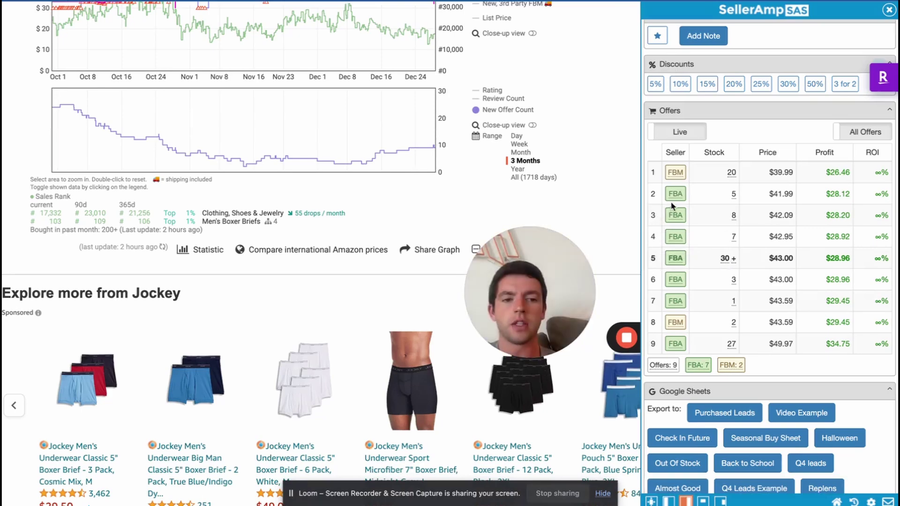
click(675, 172)
key(super+w)
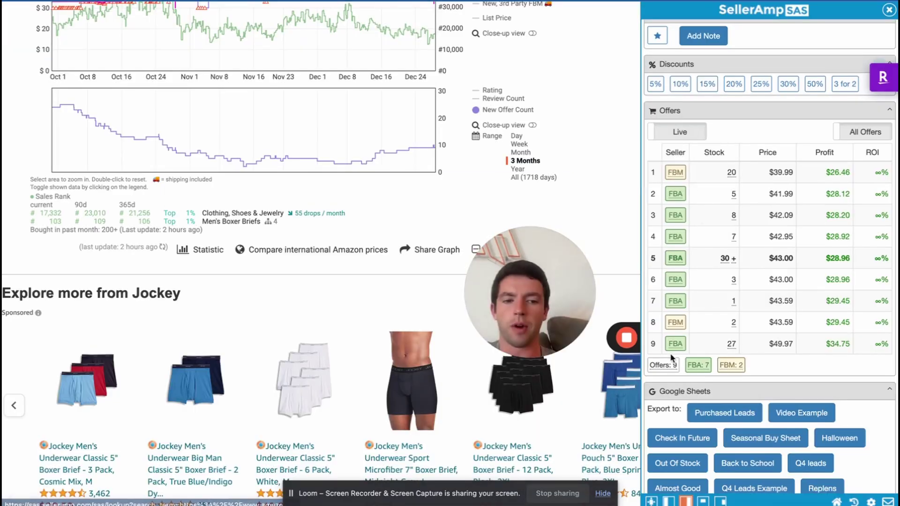
click(675, 172)
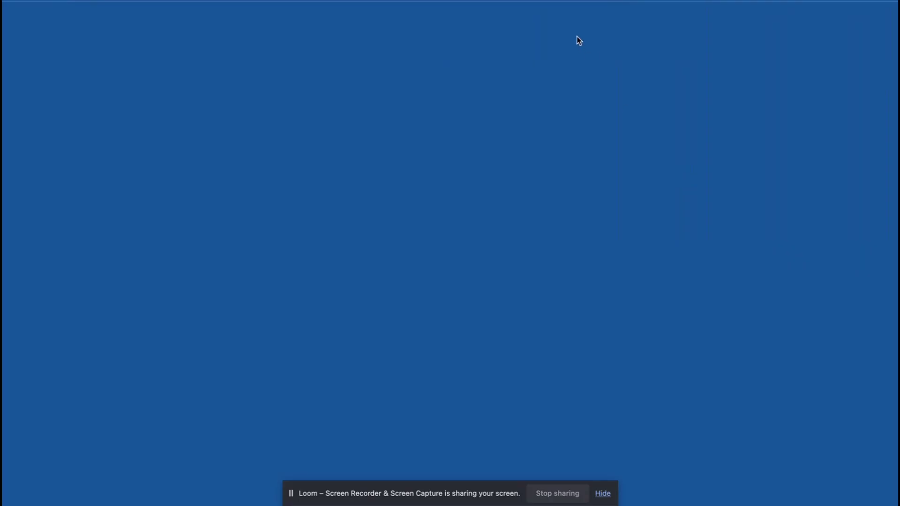
key(super+w)
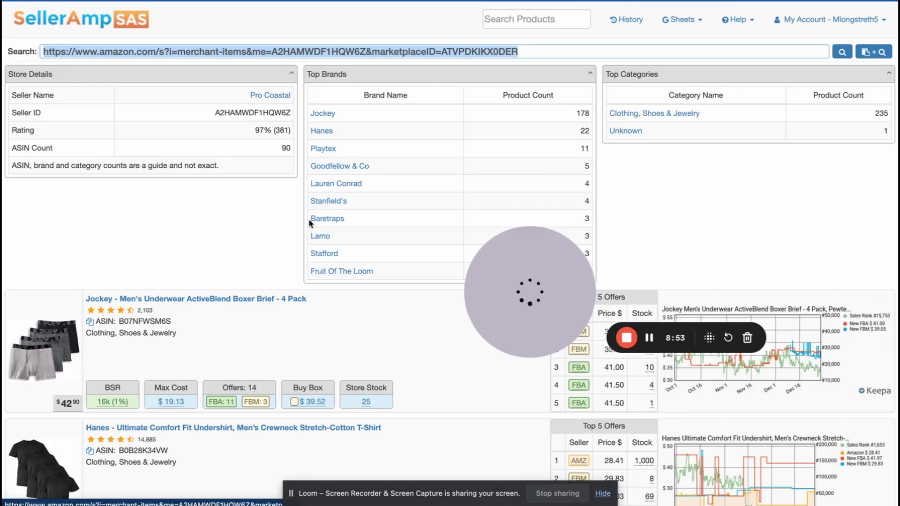
Step: Compare the top brands and categories of the Pro Coastal, Real Fresh Goods and Galleon 7 storefronts
drag(530, 302, 238, 168)
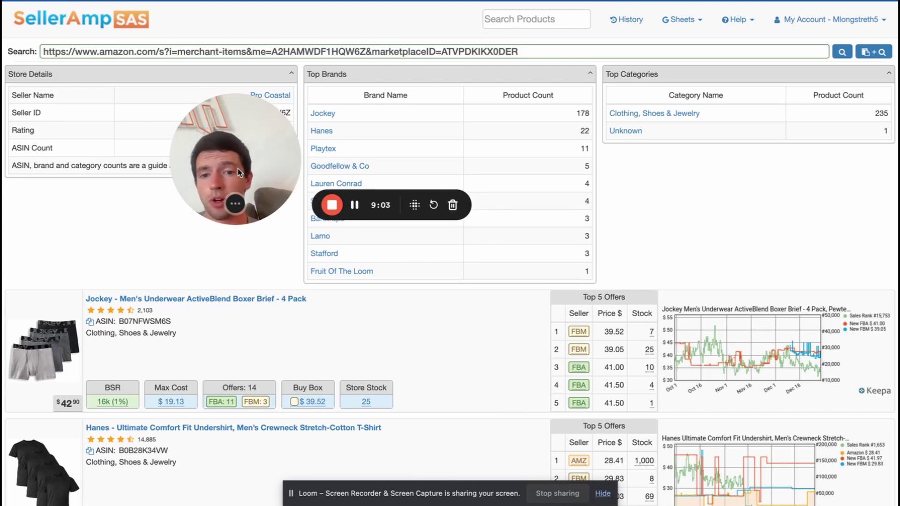
key(ctrl+Tab)
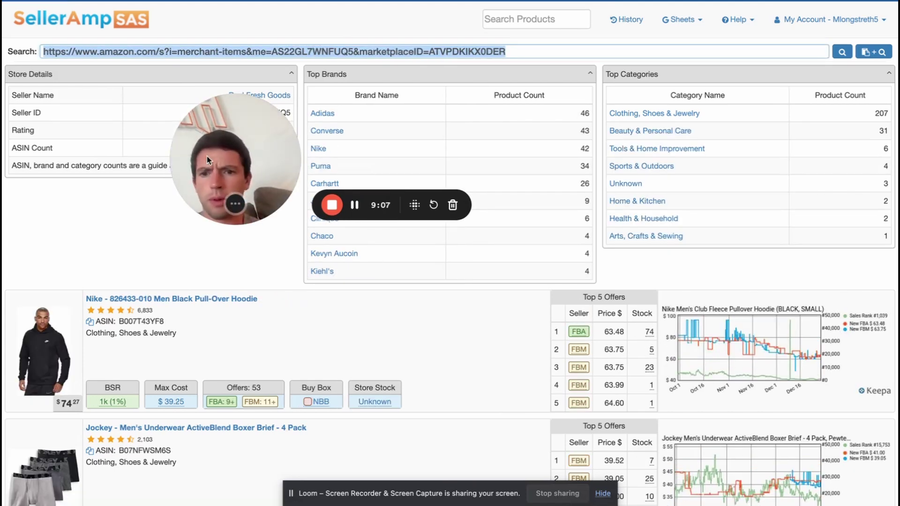
click(625, 1)
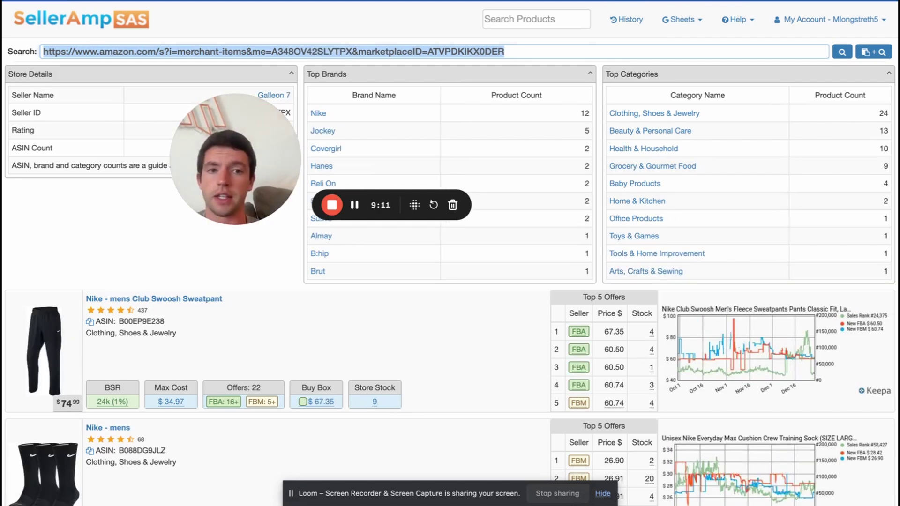
click(403, 1)
key(ctrl+Tab)
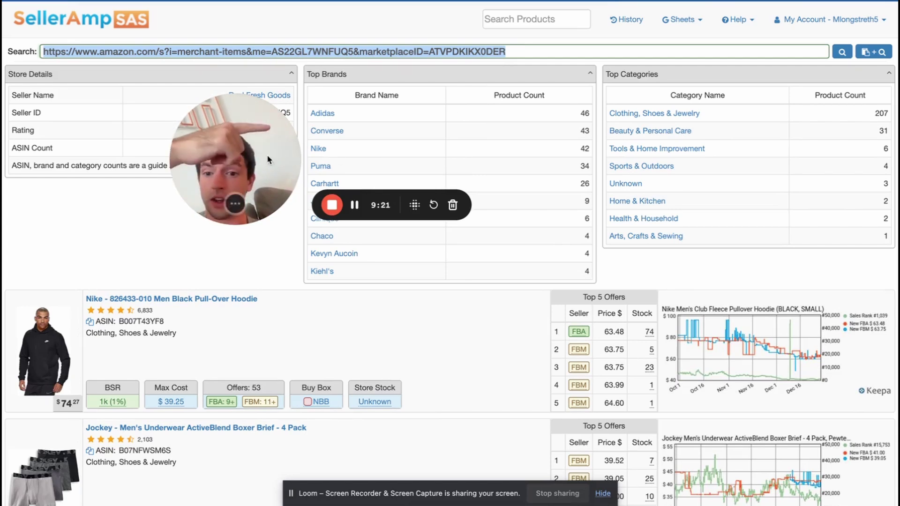
Step: Look through the Real Fresh Goods storefront's products, checking their sales ranks, offers and Keepa charts
drag(266, 154, 581, 167)
drag(569, 199, 93, 474)
scroll(234, 303, down, 7)
scroll(251, 300, up, 2)
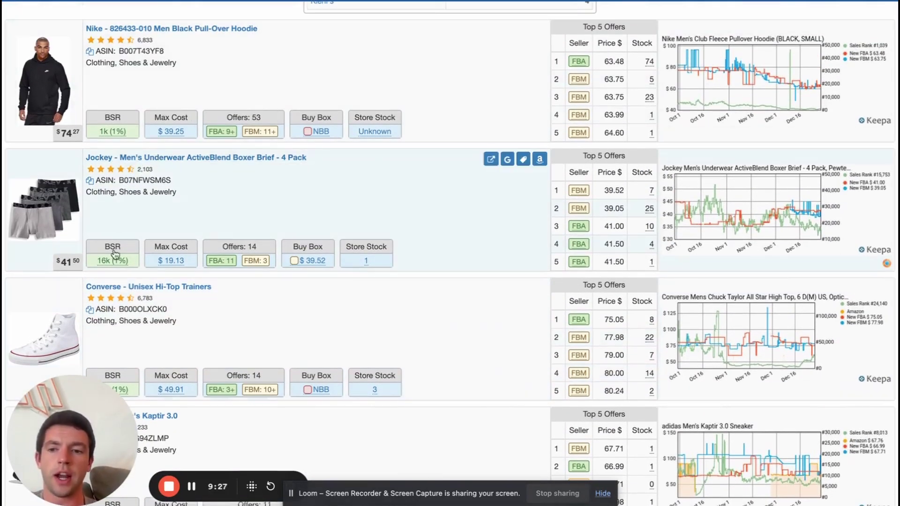
scroll(117, 328, down, 1)
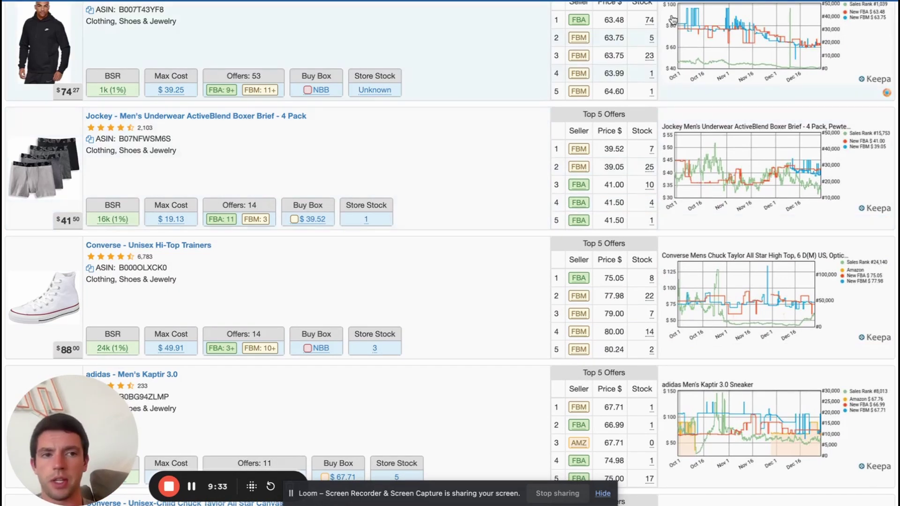
Step: Review the Pro Coastal storefront's Jockey and Hanes products, checking sales rank, max cost, offers and store stock
scroll(535, 165, up, 10)
scroll(535, 165, down, 6)
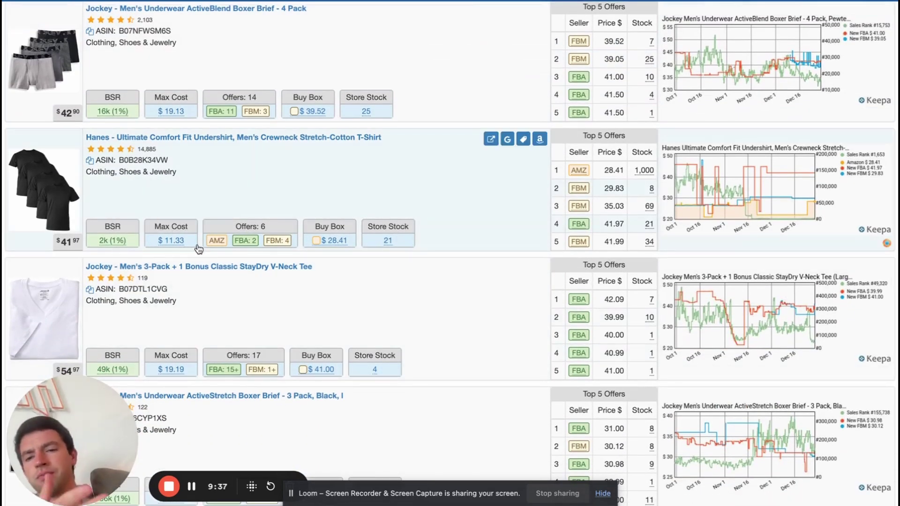
mouse_move(215, 248)
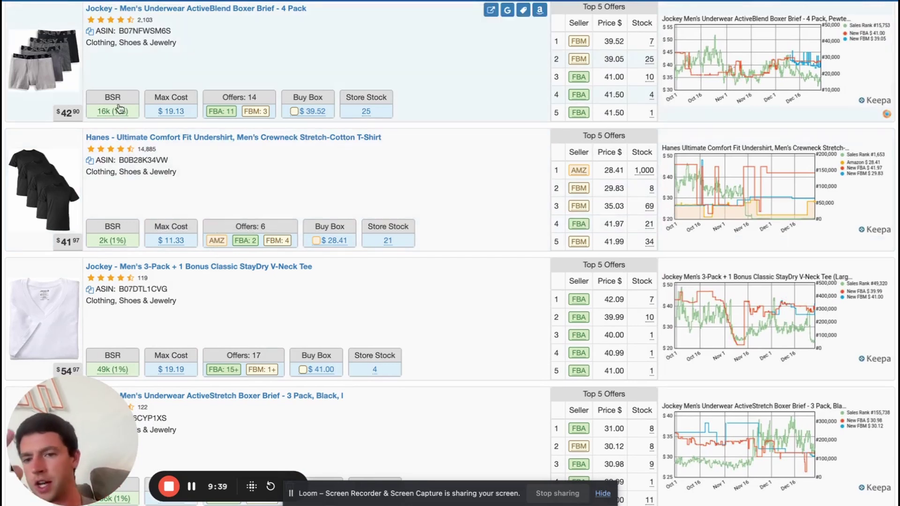
scroll(147, 144, down, 3)
mouse_move(88, 384)
mouse_down()
mouse_move(112, 266)
mouse_move(411, 215)
mouse_move(631, 147)
mouse_move(86, 375)
mouse_up()
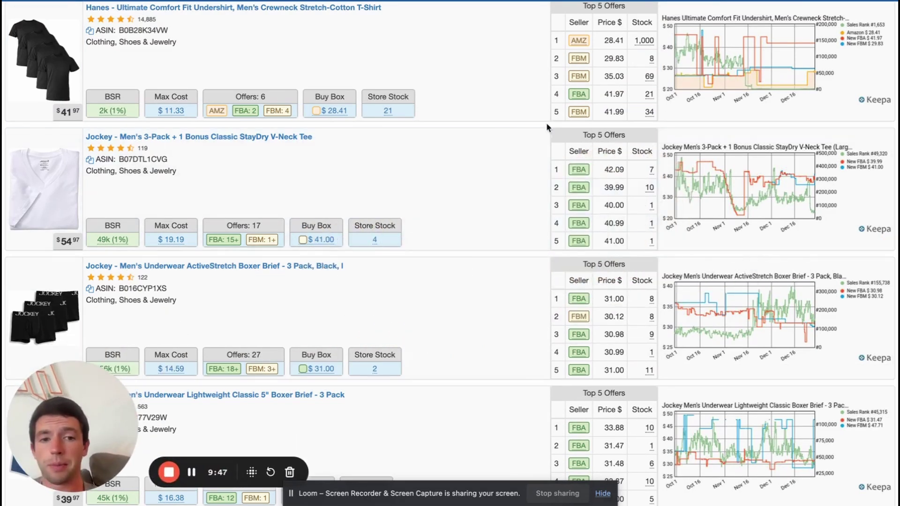
Step: Open the Amazon page of the Jockey Classic StayDry V-Neck Tee and load more of Pro Coastal's products
click(540, 138)
scroll(261, 175, down, 2)
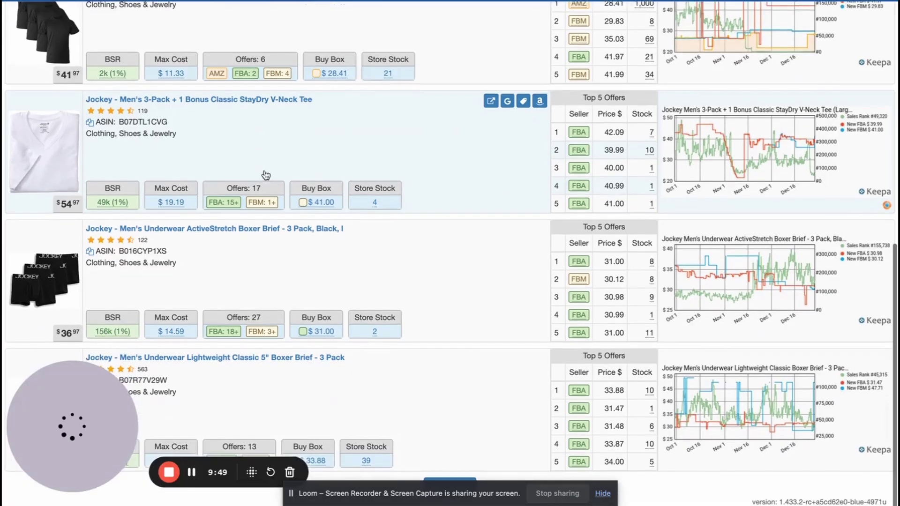
drag(423, 489, 602, 489)
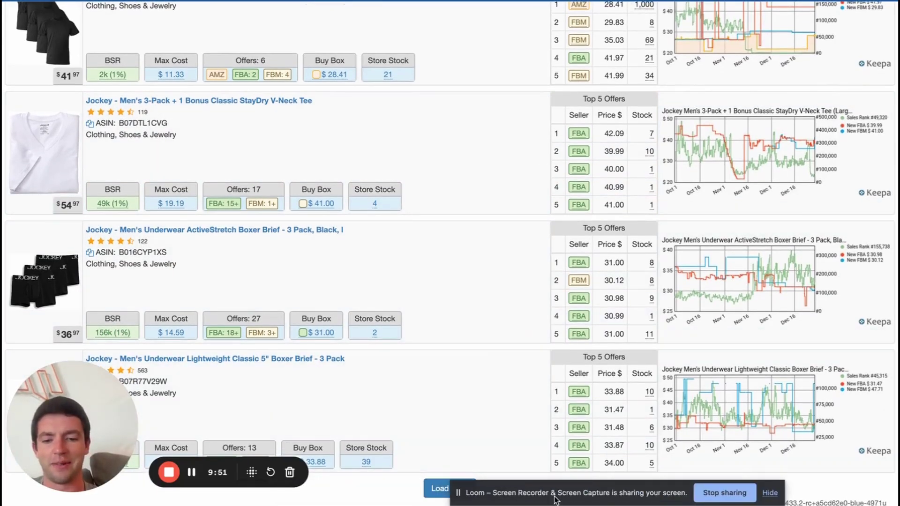
click(440, 488)
scroll(412, 335, down, 5)
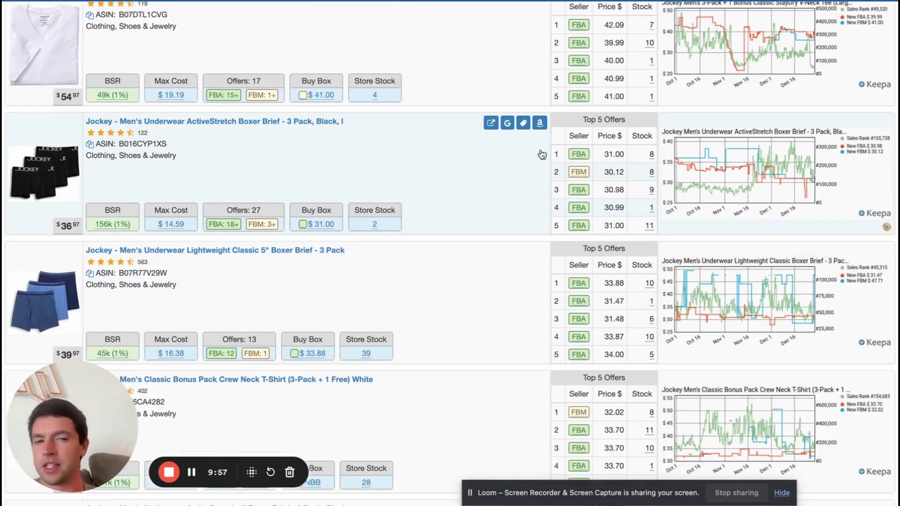
Step: Open the Amazon pages of the Jockey ActiveStretch Boxer Brief 3 Pack and another product further down the seller's list
click(539, 124)
key(ctrl+w)
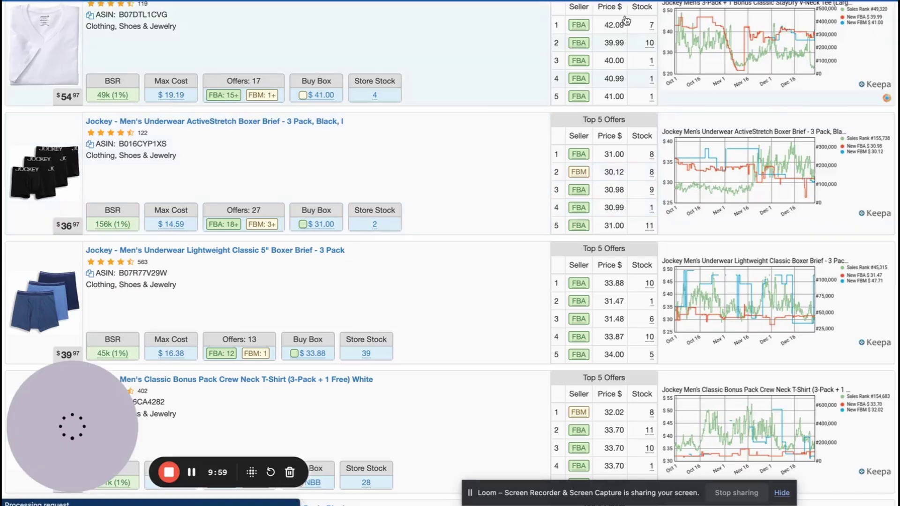
scroll(132, 266, down, 4)
click(540, 164)
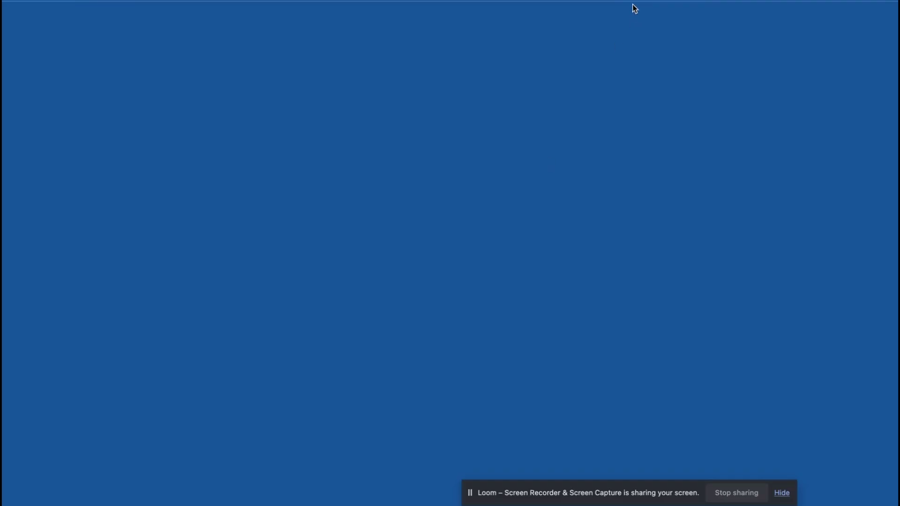
key(ctrl+w)
Step: Return to the Real Fresh Goods storefront and open the Amazon page of the Nike Men Black Pull-Over Hoodie
scroll(450, 214, up, 20)
scroll(450, 213, down, 2)
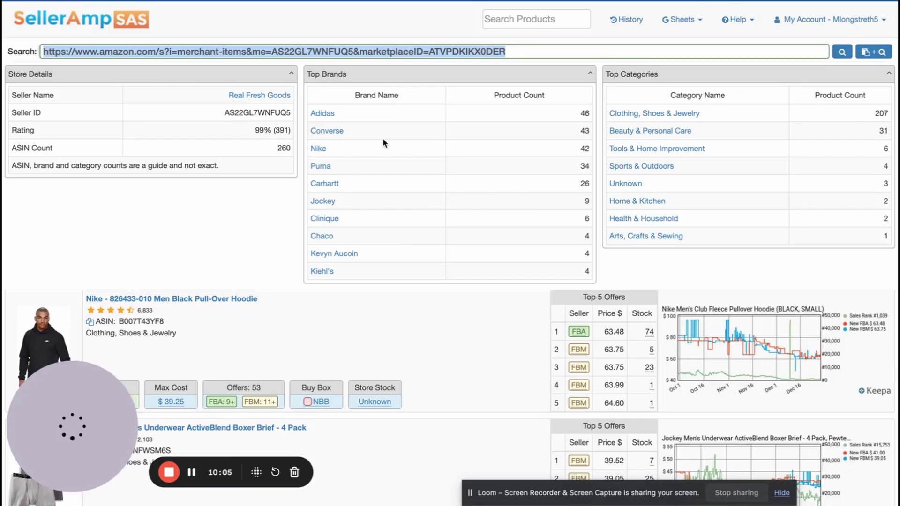
scroll(112, 246, down, 3)
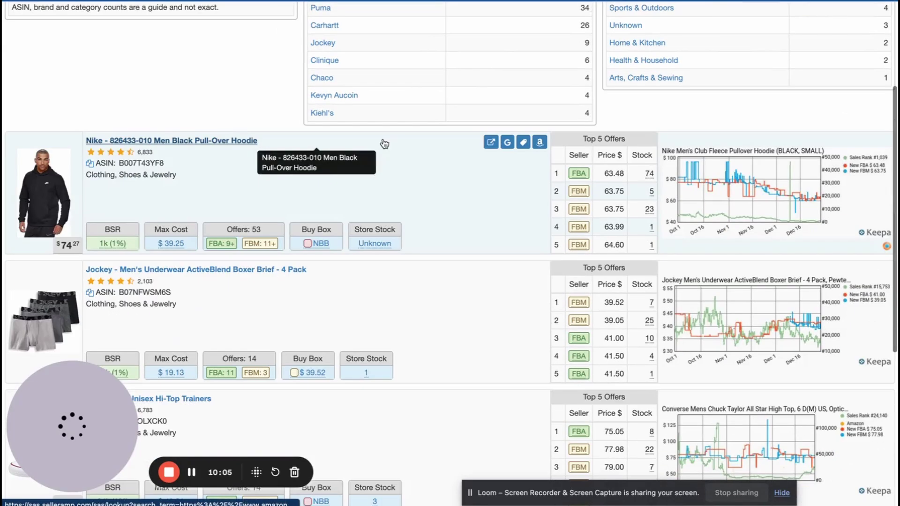
click(540, 142)
key(ctrl+w)
Step: Open the Amazon page of the Converse Unisex Hi-Top Trainers from the storefront list
scroll(392, 214, down, 5)
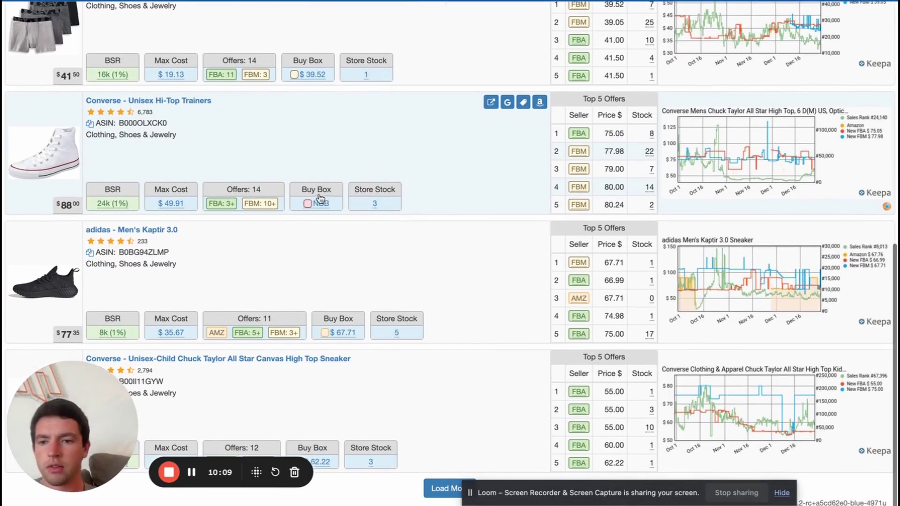
click(540, 103)
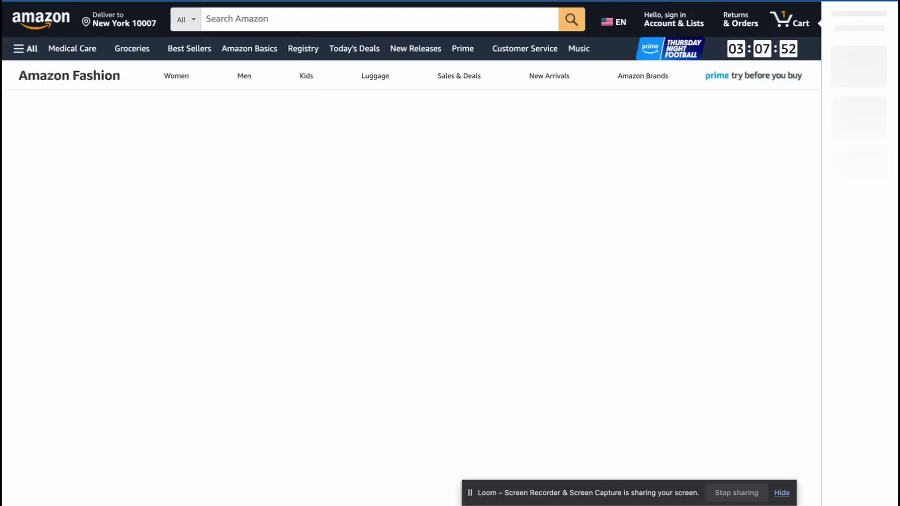
key(ctrl+w)
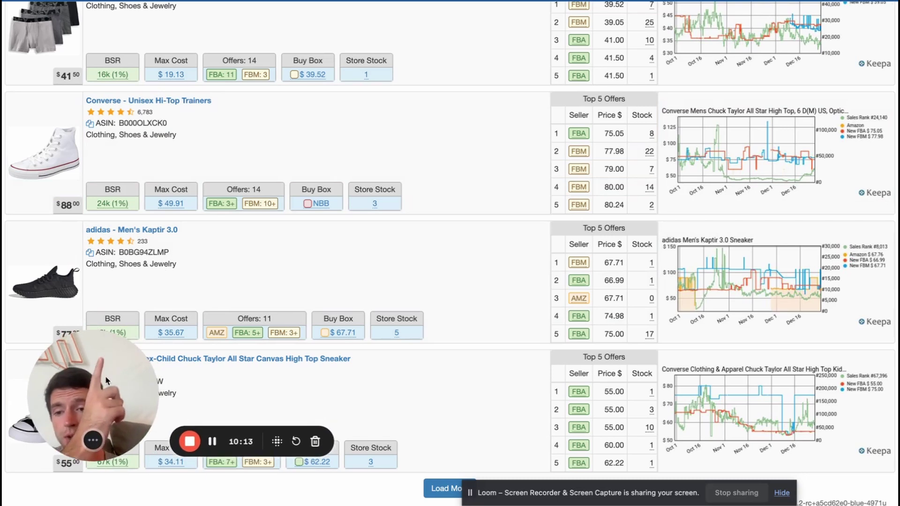
drag(111, 410, 72, 438)
Step: Open the Amazon page of the adidas Men's Kaptir 3.0 and load more of Real Fresh Goods' products
click(537, 235)
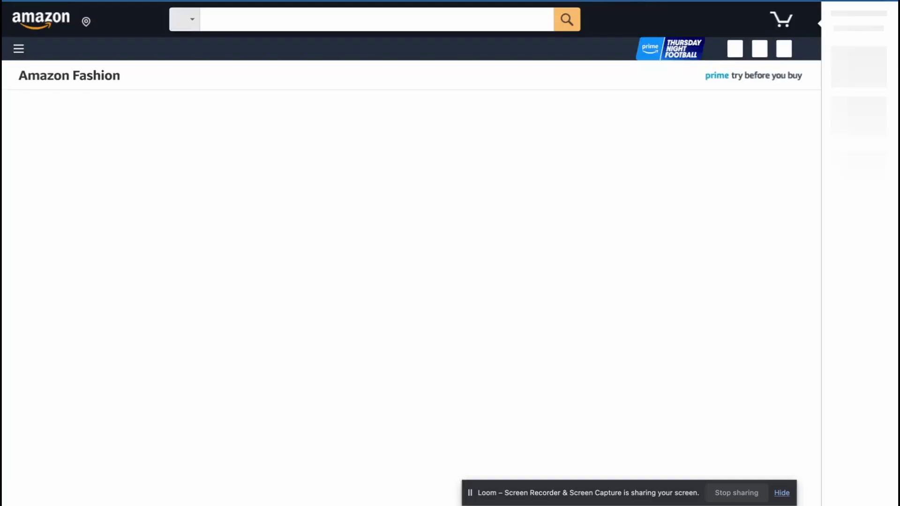
key(super+w)
click(430, 489)
scroll(395, 220, down, 7)
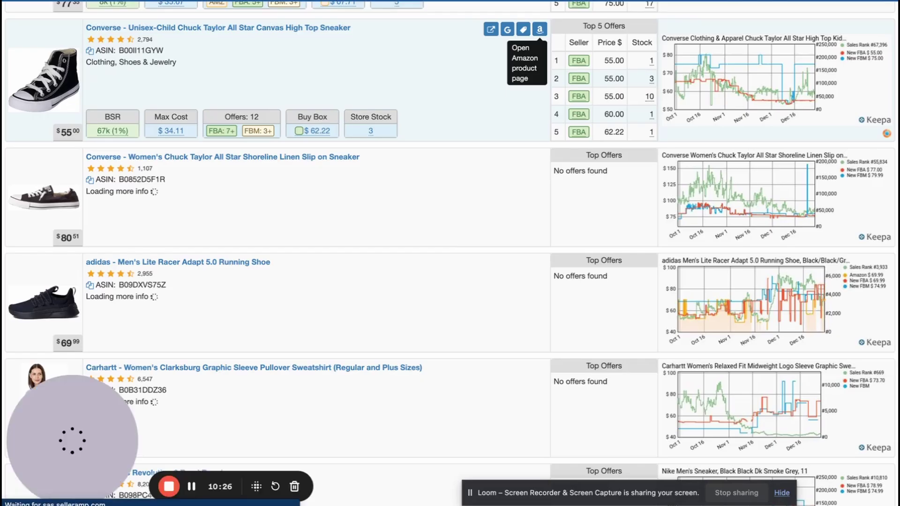
Step: Open the Amazon pages of the Converse Unisex-Child High Top and of the Nike Club Swoosh Sweatpant and Nike socks sold by Galleon 7
click(540, 29)
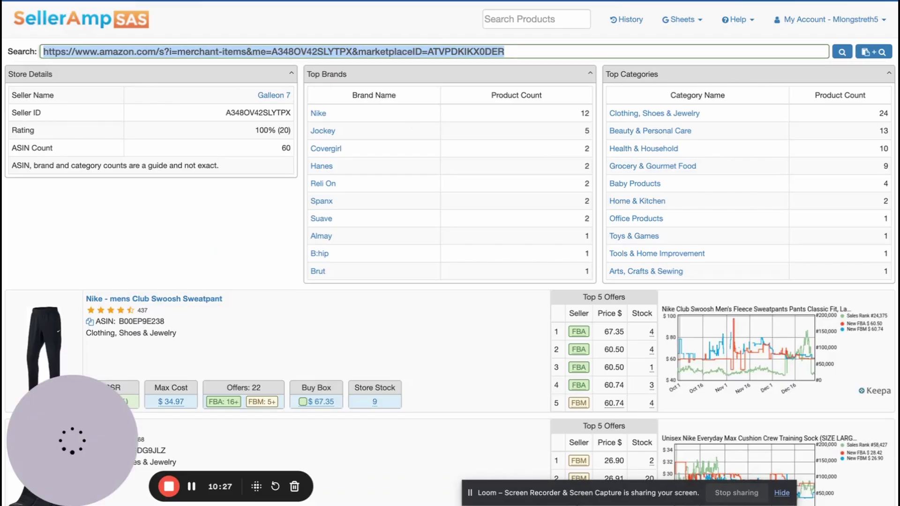
scroll(412, 117, down, 5)
click(543, 52)
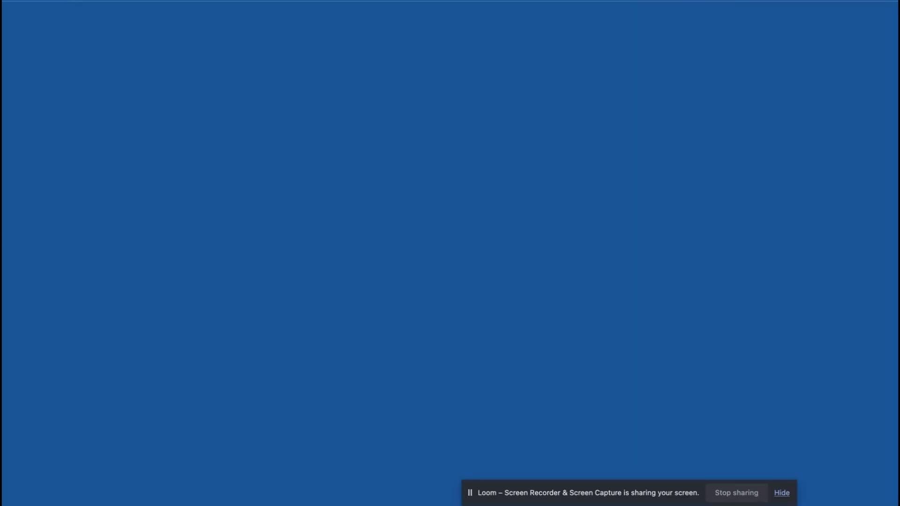
key(ctrl+shift+Tab)
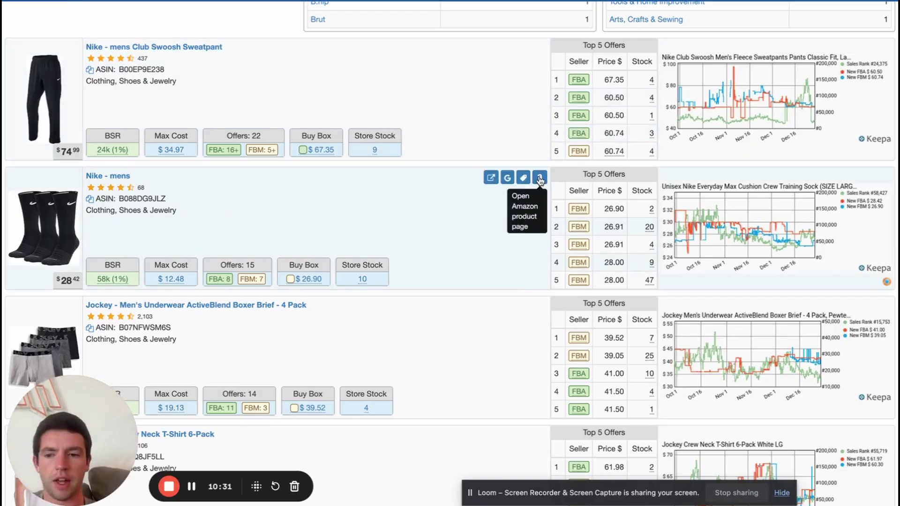
click(539, 178)
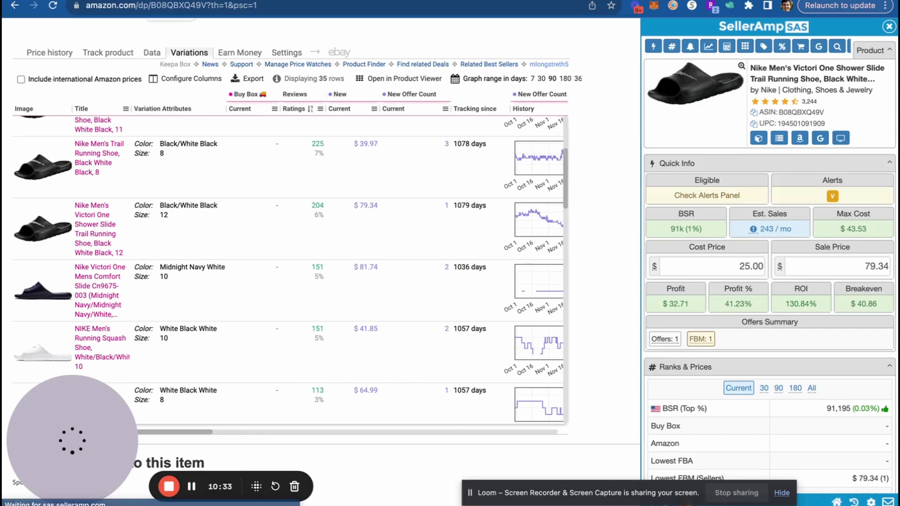
Step: Return to the Galleon 7 storefront, load more of its products and open the Amazon page of the Nike Heritage Hip Pack
key(ctrl+shift+Tab)
key(ctrl+shift+Tab)
key(ctrl+shift+Tab)
key(ctrl+shift+Tab)
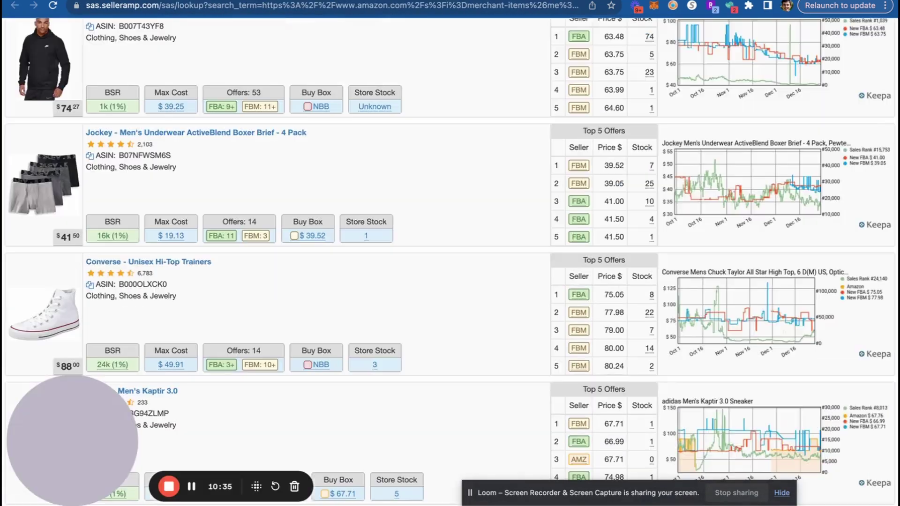
key(ctrl+shift+Tab)
key(ctrl+Tab)
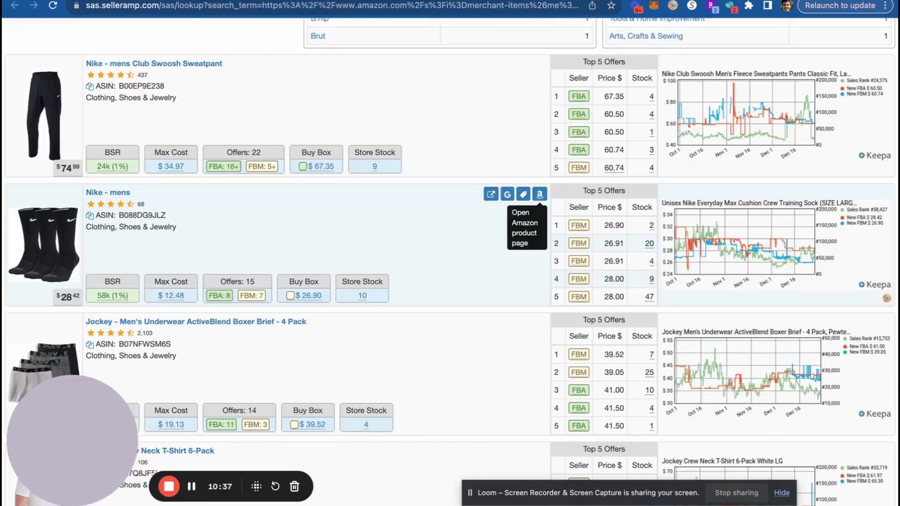
scroll(277, 159, down, 5)
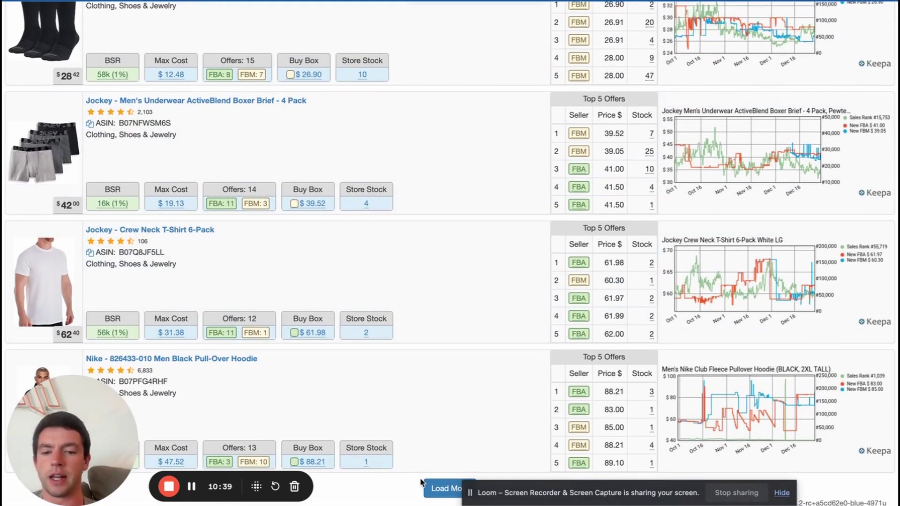
scroll(430, 490, down, 2)
scroll(430, 490, down, 5)
scroll(297, 207, down, 2)
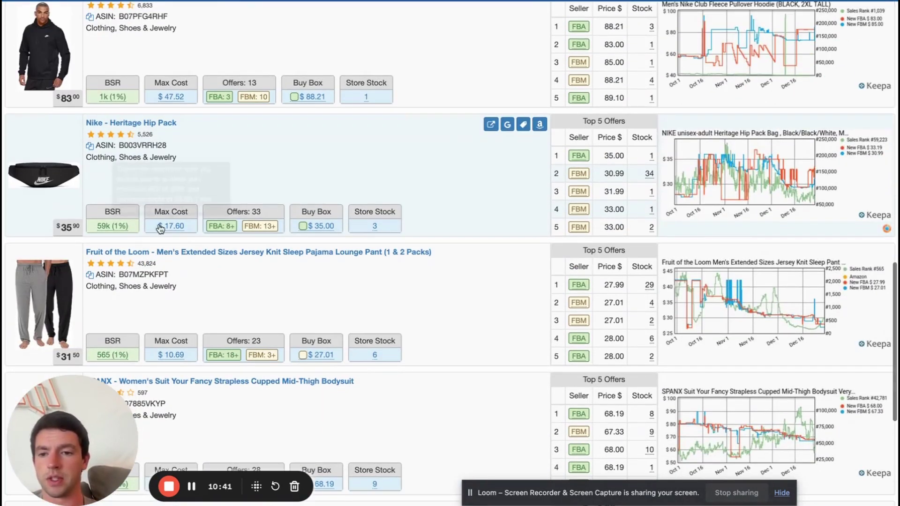
click(539, 124)
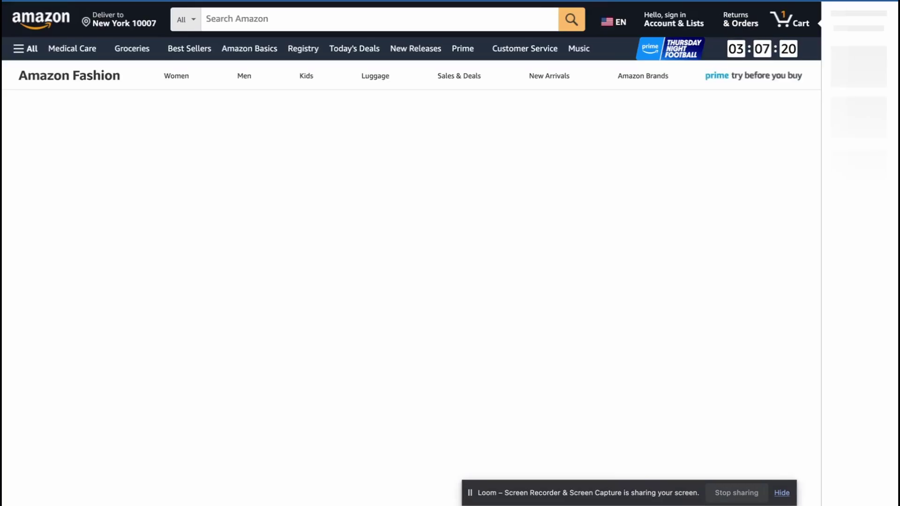
Step: Open the Amazon pages of the Fruit of the Loom Jersey Knit Sleep Pajama Lounge Pant and the SPANX Strapless Cupped Mid-Thigh Bodysuit
scroll(540, 125, down, 3)
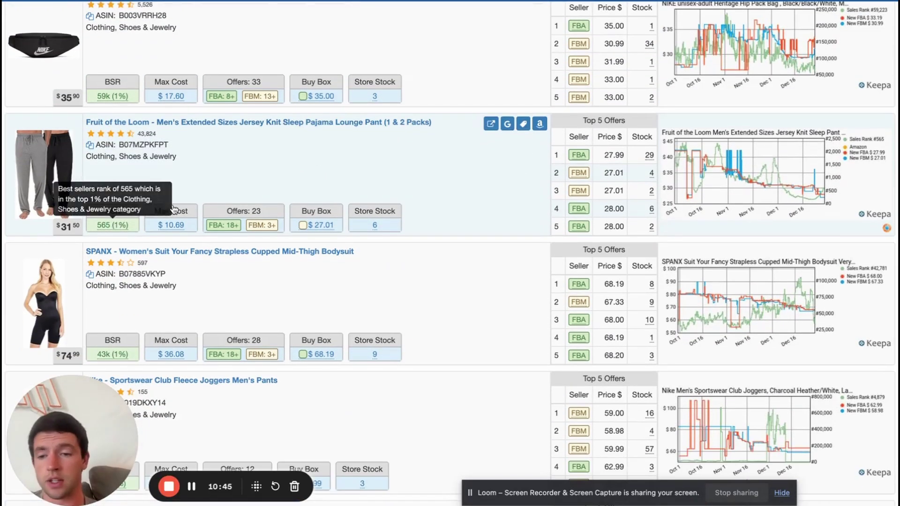
click(539, 125)
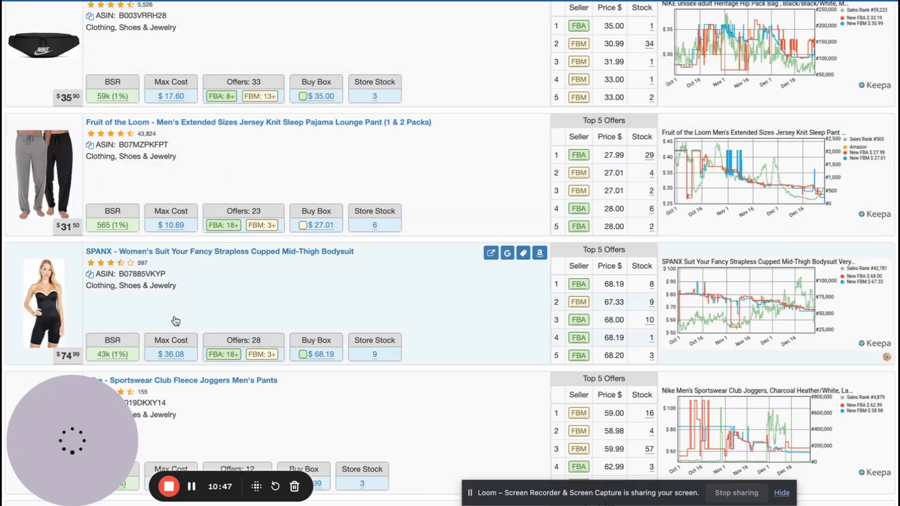
mouse_move(117, 356)
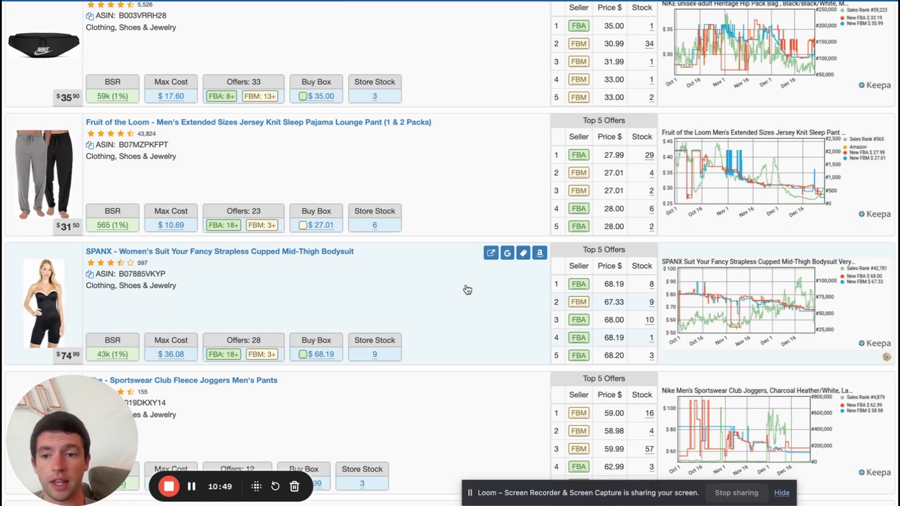
click(540, 253)
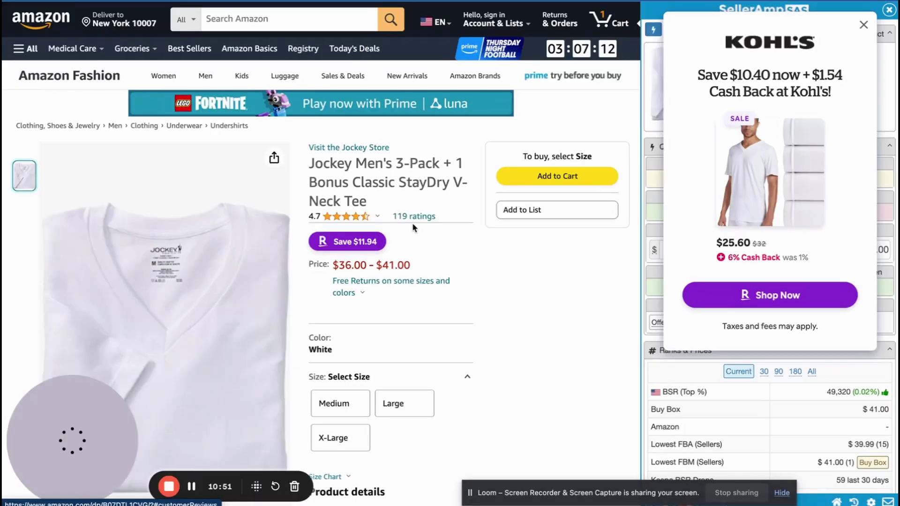
Step: Dismiss the Kohl's offer on the Jockey Men's 3-Pack + 1 Bonus V-Neck Tee page and examine its Keepa price history
scroll(412, 223, down, 3)
click(861, 26)
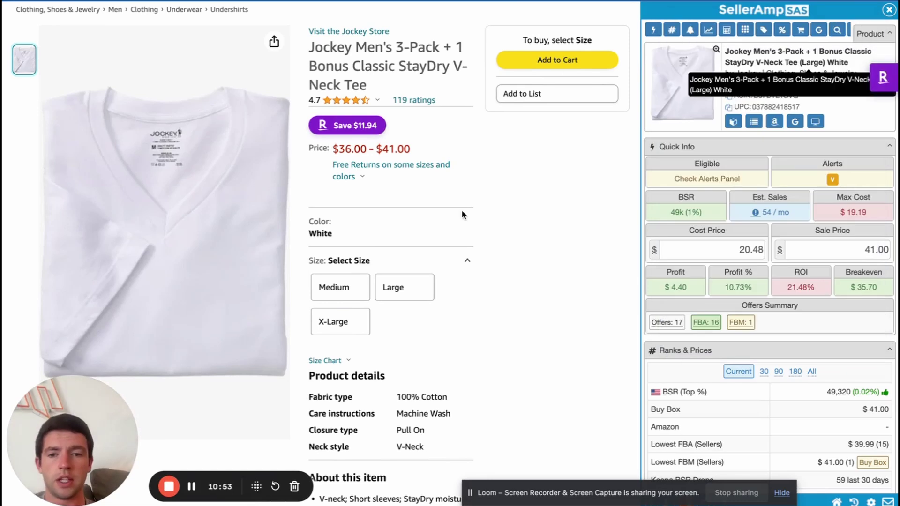
scroll(463, 215, down, 6)
scroll(461, 209, down, 1)
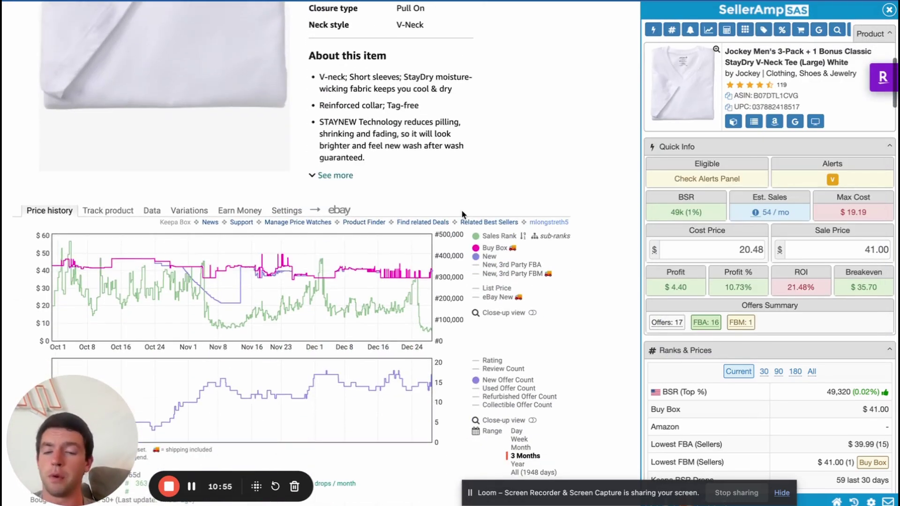
mouse_move(514, 268)
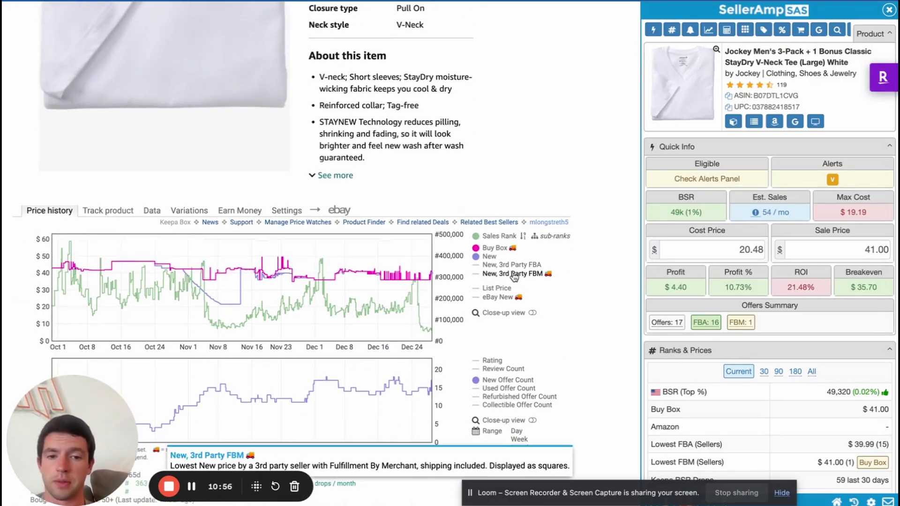
Step: Show the tee's Keepa variations sorted by current Buy Box price, highest first, and examine their offer count history
click(195, 210)
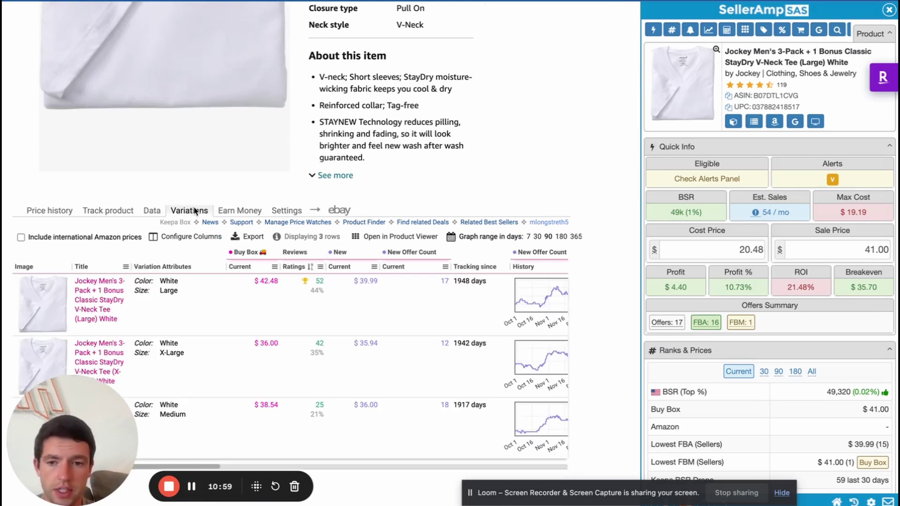
click(239, 266)
click(239, 266)
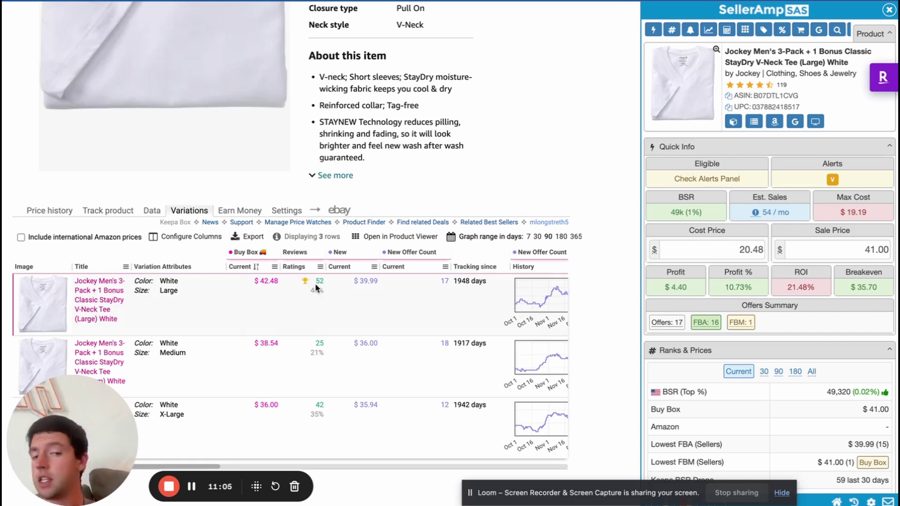
scroll(316, 288, right, 3)
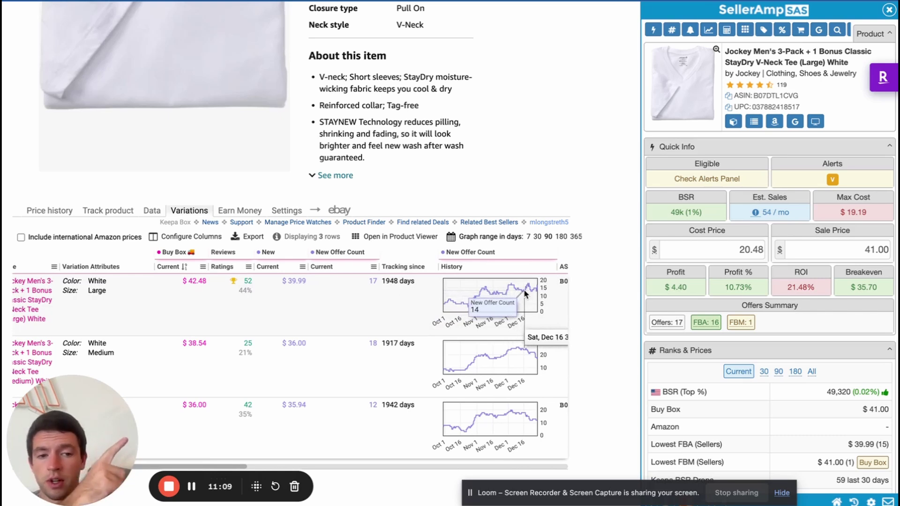
scroll(181, 303, left, 3)
Step: Open the Large White variation of the Jockey V-Neck Tee, dismiss the Kohl's offer and set the sale price to $42.48
click(116, 304)
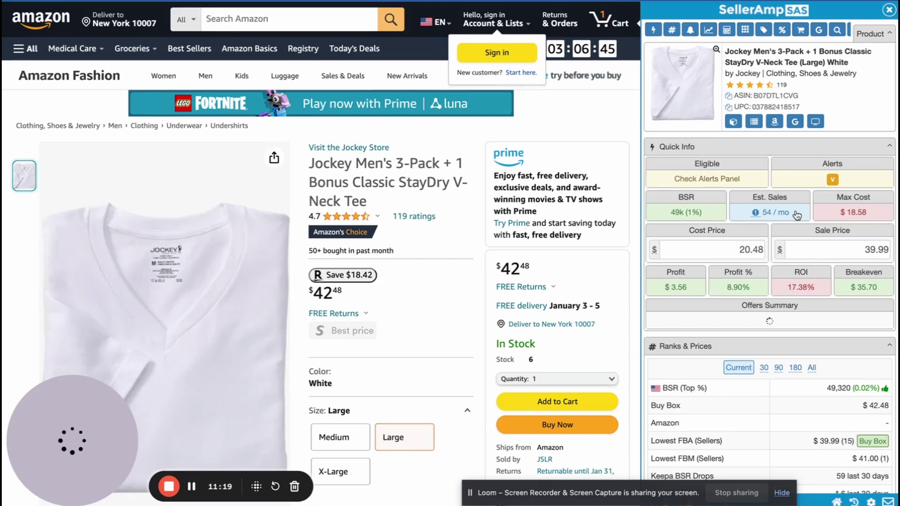
click(863, 25)
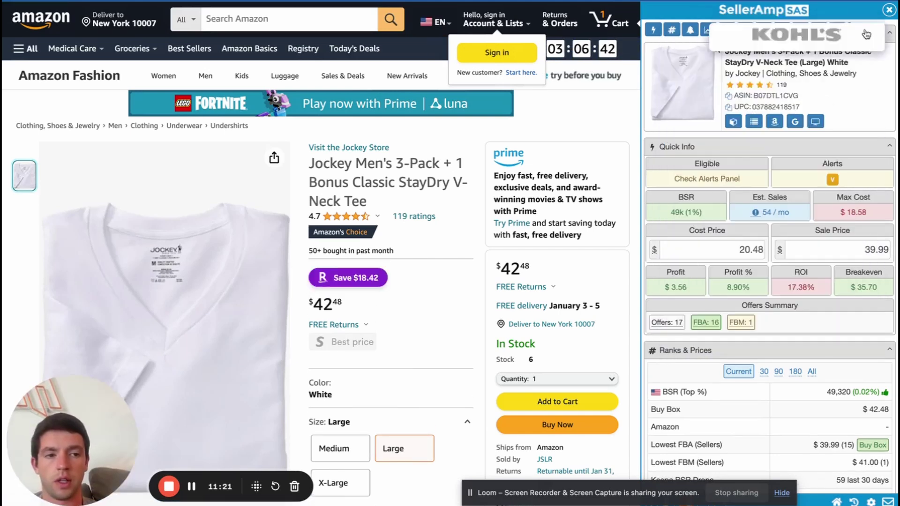
click(848, 245)
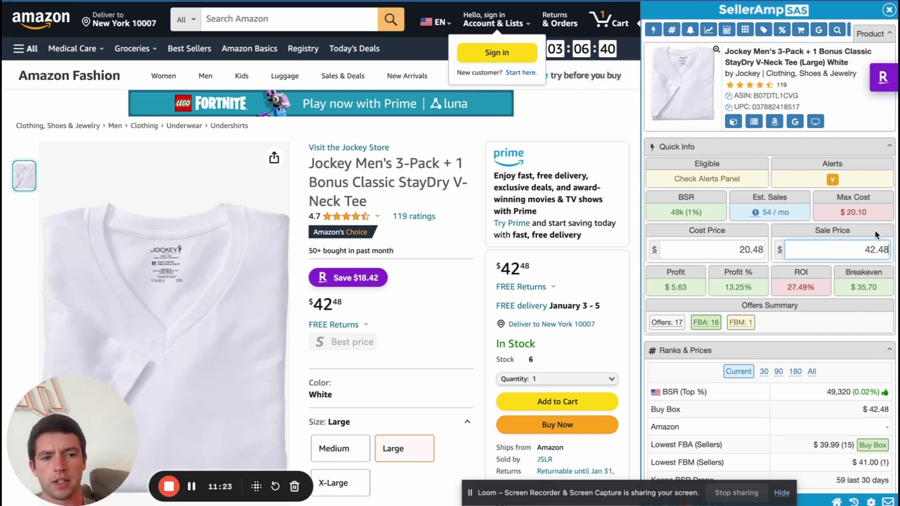
Step: Search Google for the Jockey V-Neck Tee's title, open the Macy's 3-Pack + 1 Bonus Shirt listing and postpone the Rakuten cash-back offer
click(796, 123)
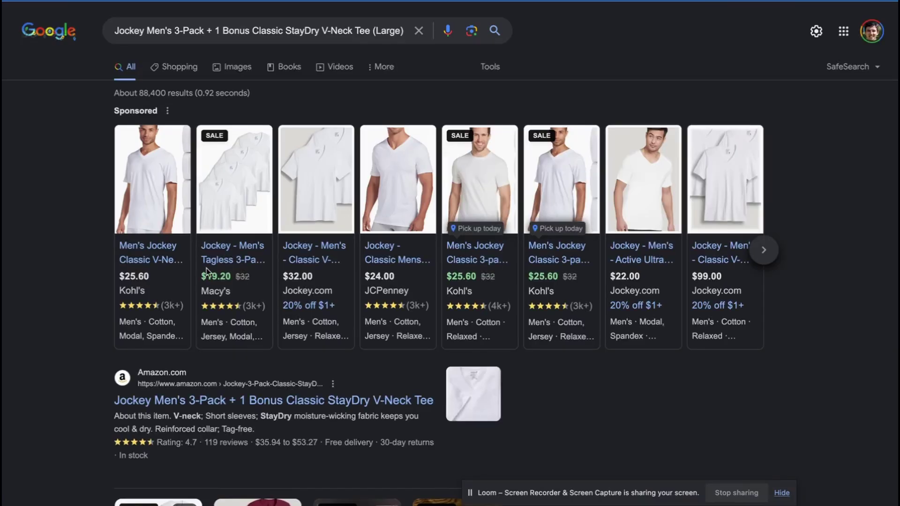
mouse_move(229, 264)
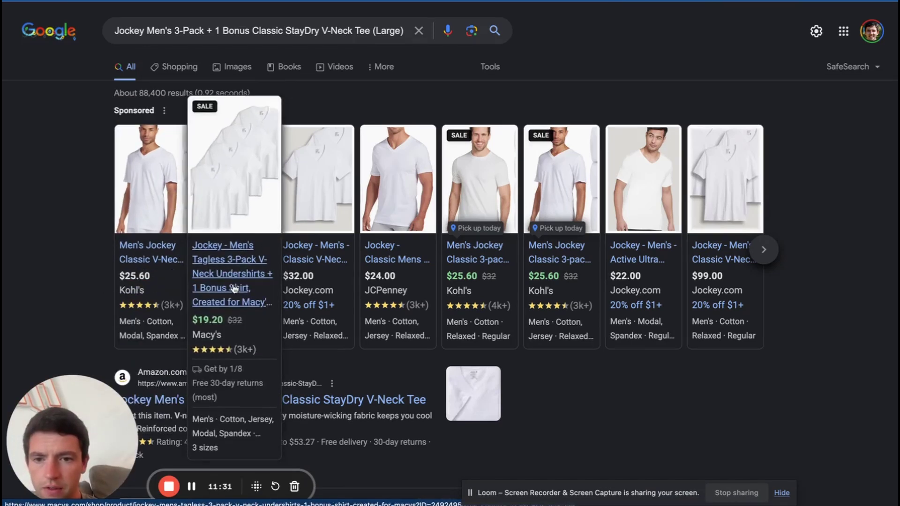
click(227, 270)
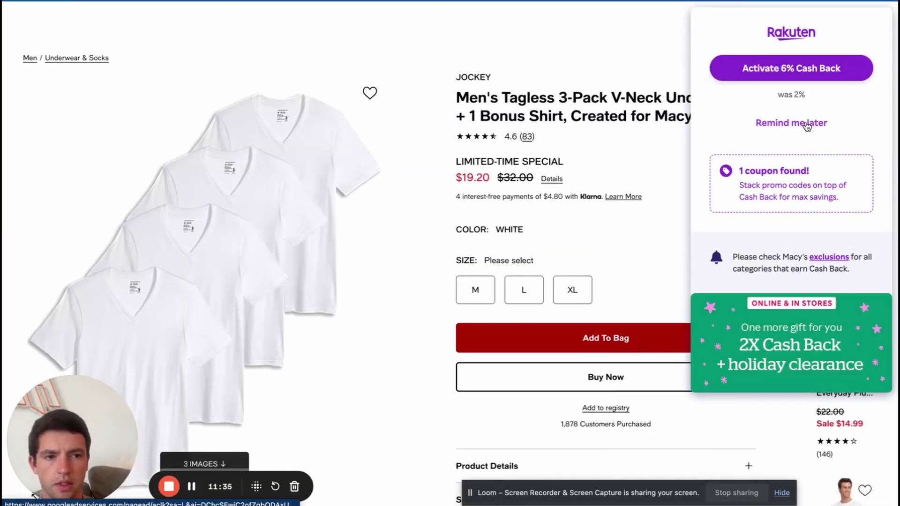
click(806, 124)
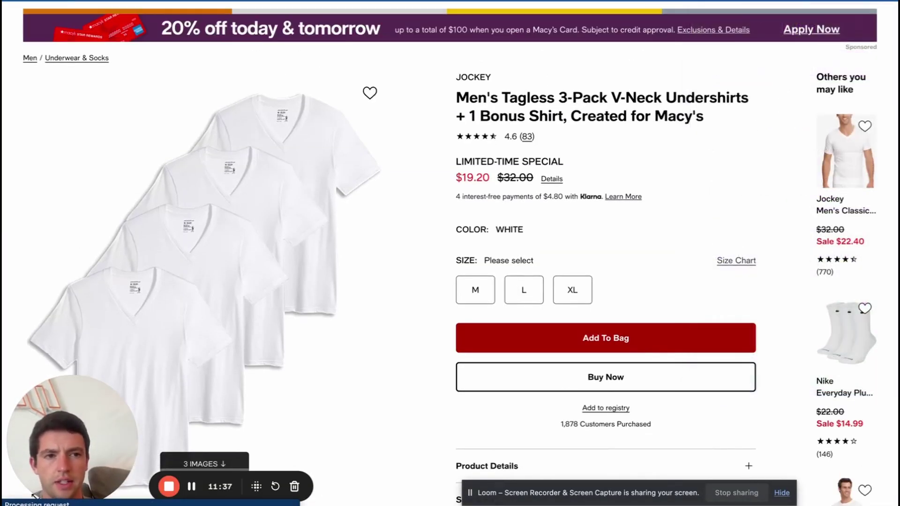
Step: Compare the Amazon listing of the Jockey V-Neck Tee with the Macy's undershirt pack
click(422, 1)
scroll(518, 202, down, 2)
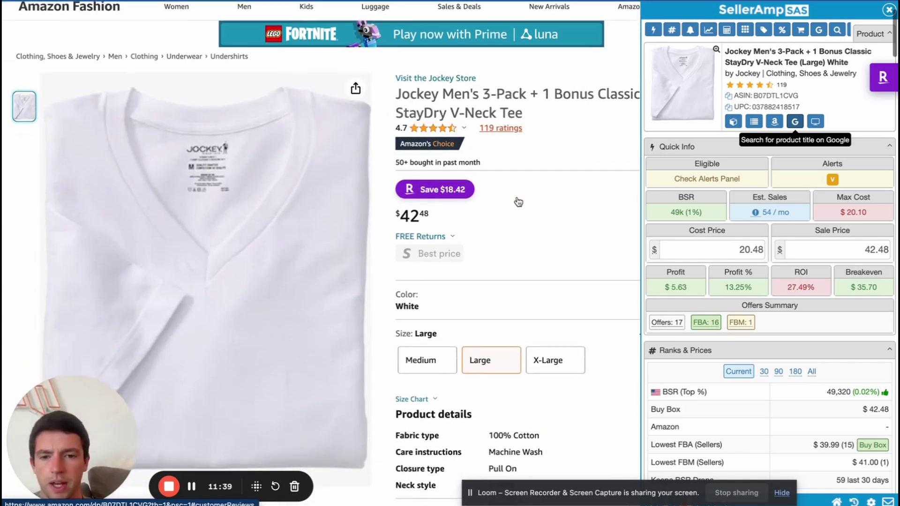
click(759, 1)
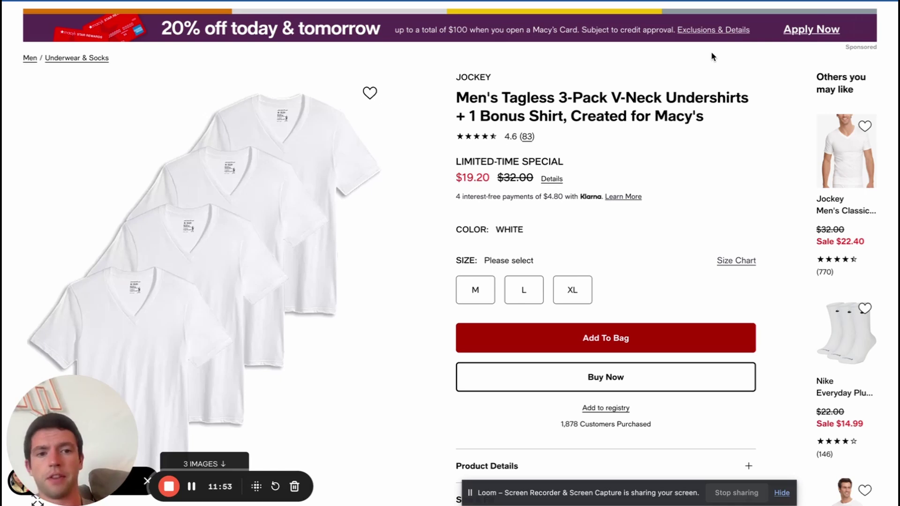
Step: Set the Jockey V-Neck Tee's cost price to $19.20 and review its Keepa price history
key(ctrl+shift+Tab)
drag(717, 252, 780, 259)
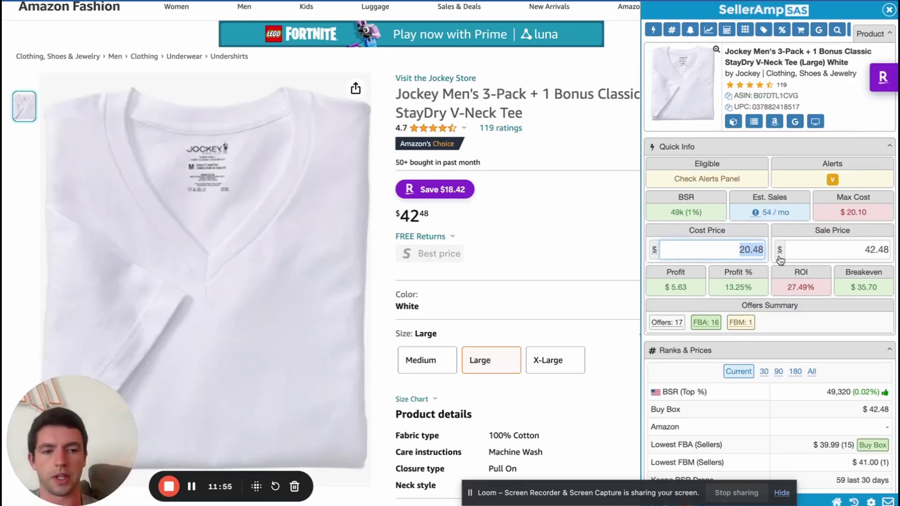
text(19.20)
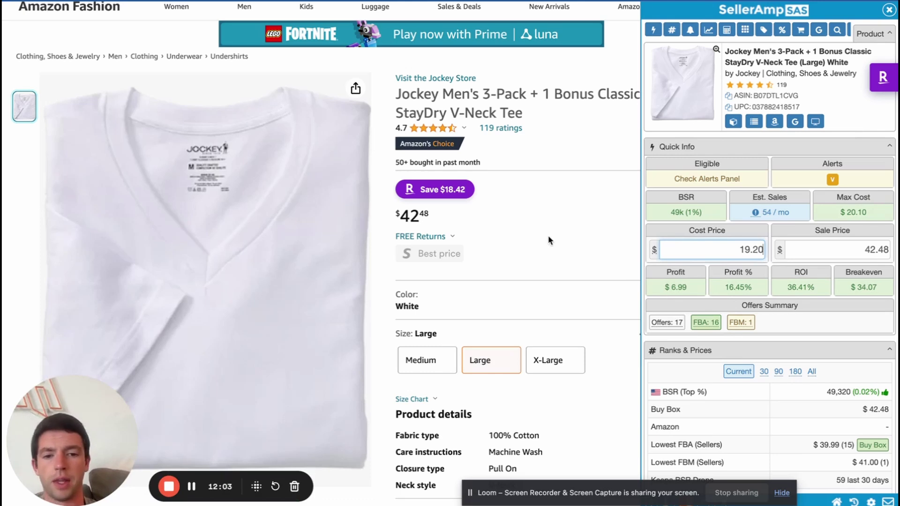
scroll(549, 239, down, 10)
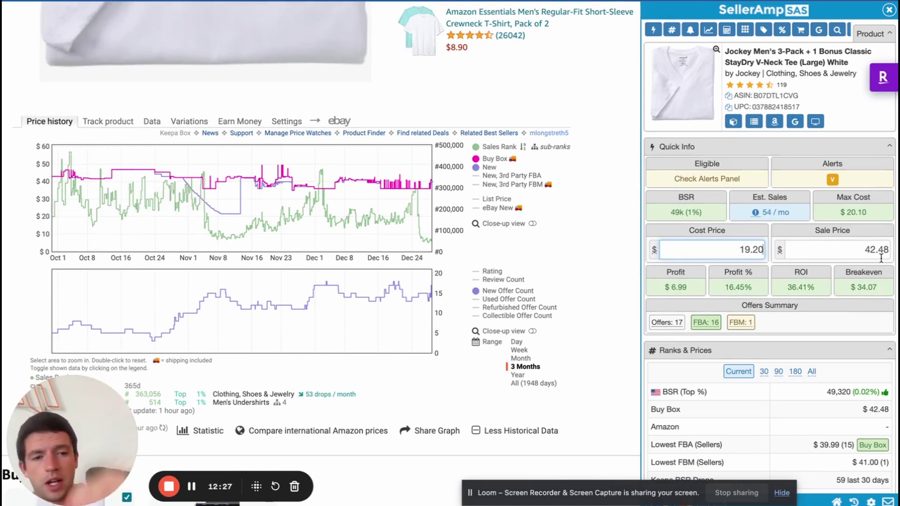
Step: Review the Keepa price history of the Jockey ActiveStretch Boxer Brief 3 Pack, search Google for its title and browse the sponsored offers
key(ctrl+shift+Tab)
key(ctrl+Tab)
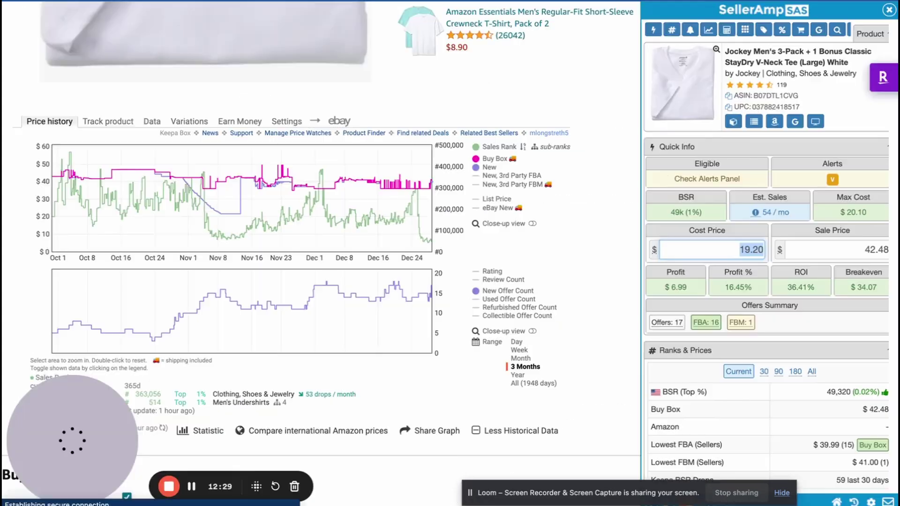
key(ctrl+Tab)
key(ctrl+Tab)
scroll(465, 214, down, 6)
scroll(466, 215, down, 10)
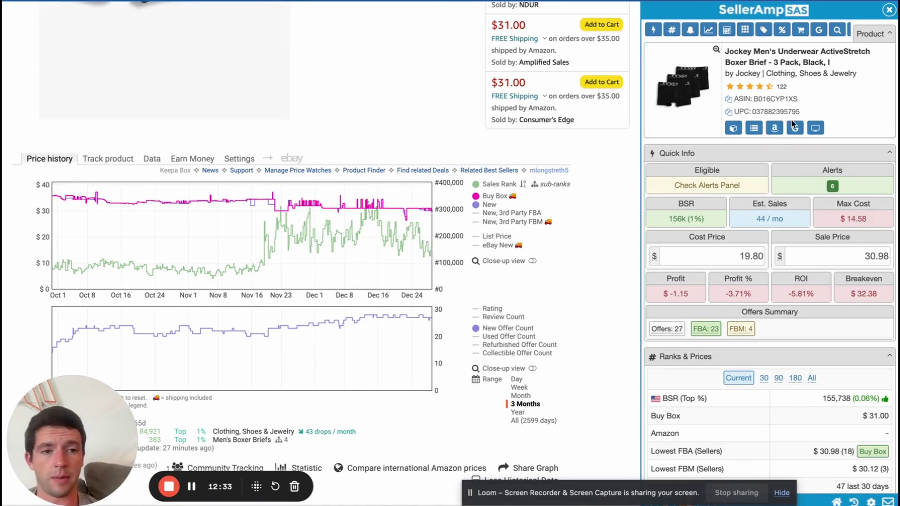
click(797, 129)
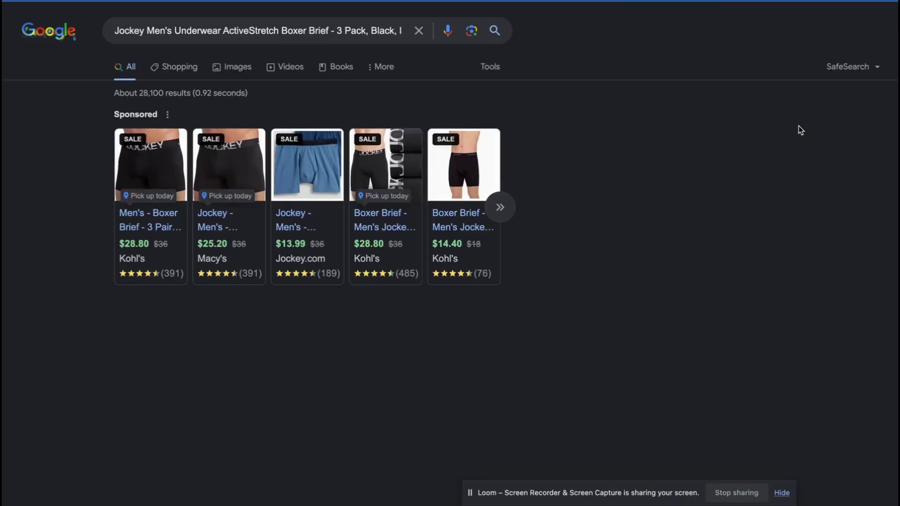
scroll(343, 210, right, 1)
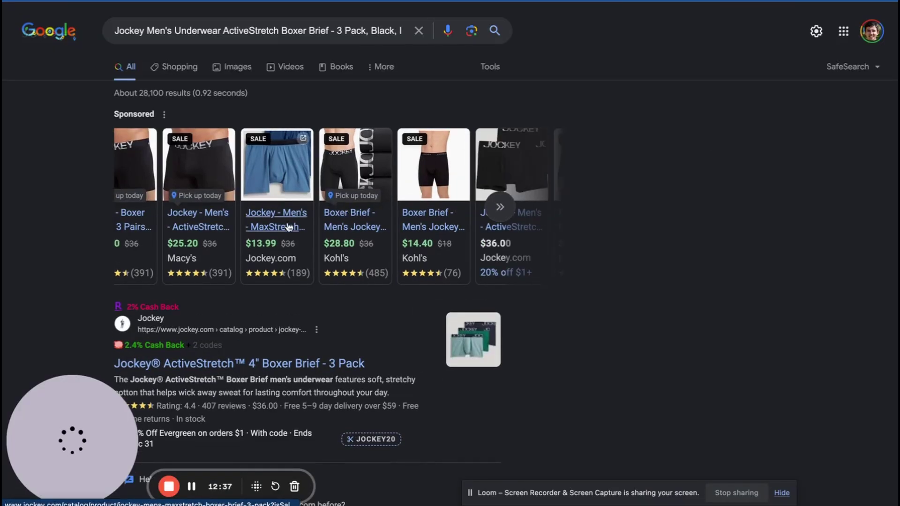
Step: Leave the Google results and review the Jockey ActiveStretch Boxer Brief listing and its Keepa price history again
key(ctrl+w)
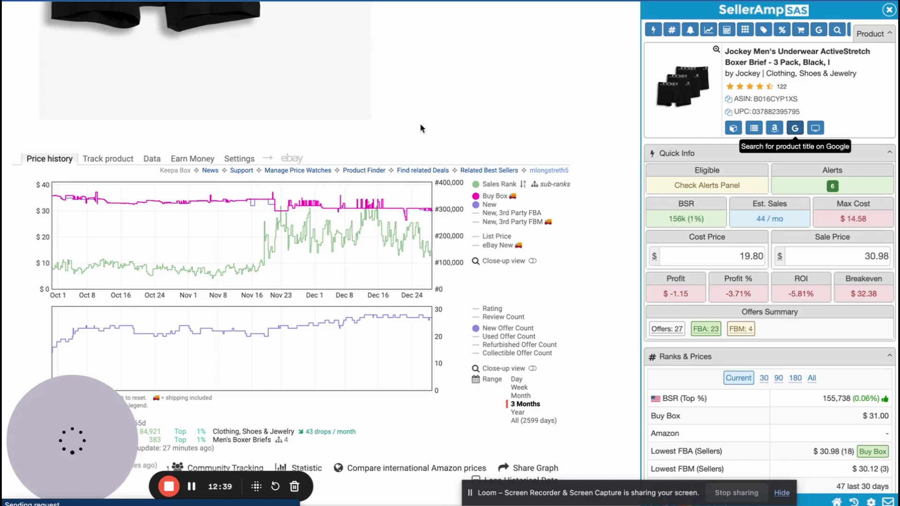
scroll(420, 128, up, 15)
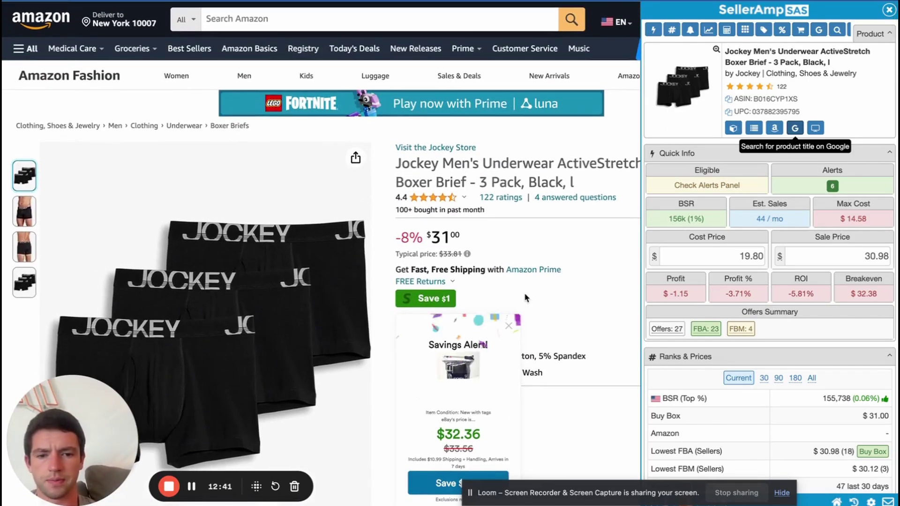
scroll(526, 298, down, 12)
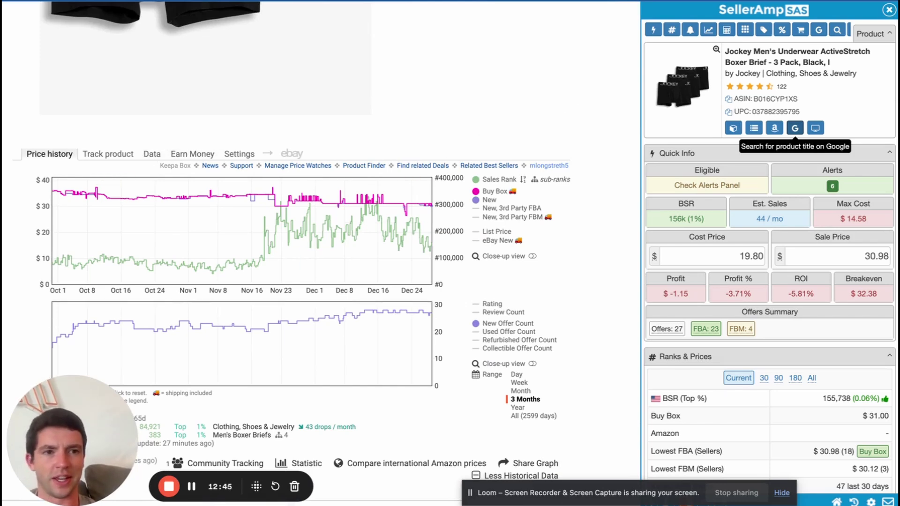
Step: Select the Medium size of the Jockey Lightweight Classic 5" Boxer Brief 3 Pack and review its Keepa price history
key(ctrl+Tab)
scroll(556, 190, down, 4)
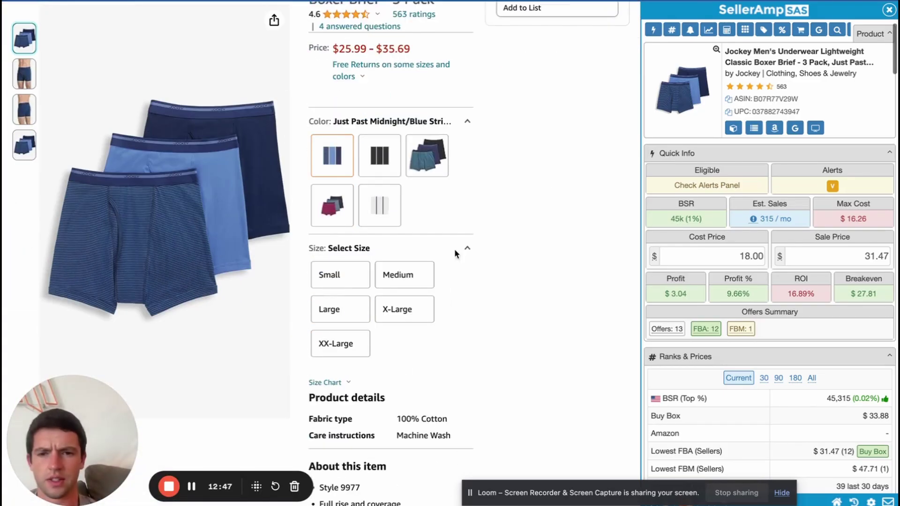
click(413, 275)
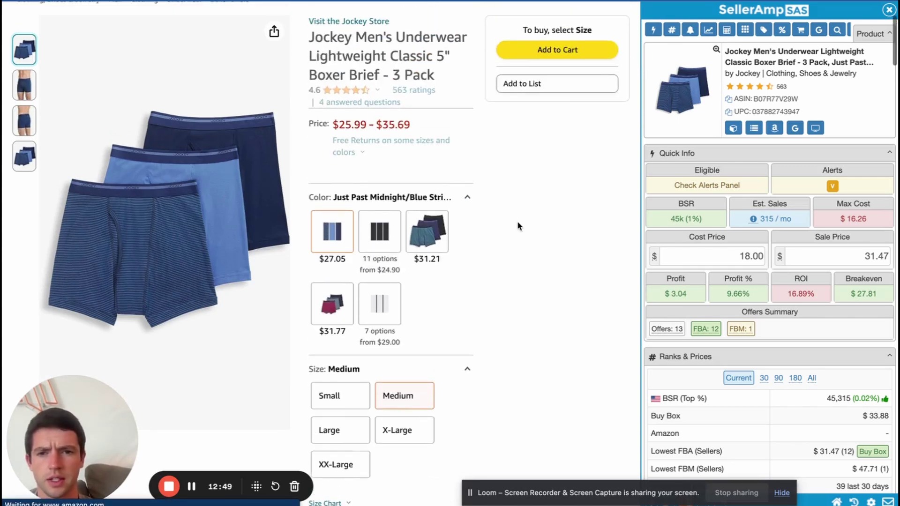
scroll(517, 221, down, 10)
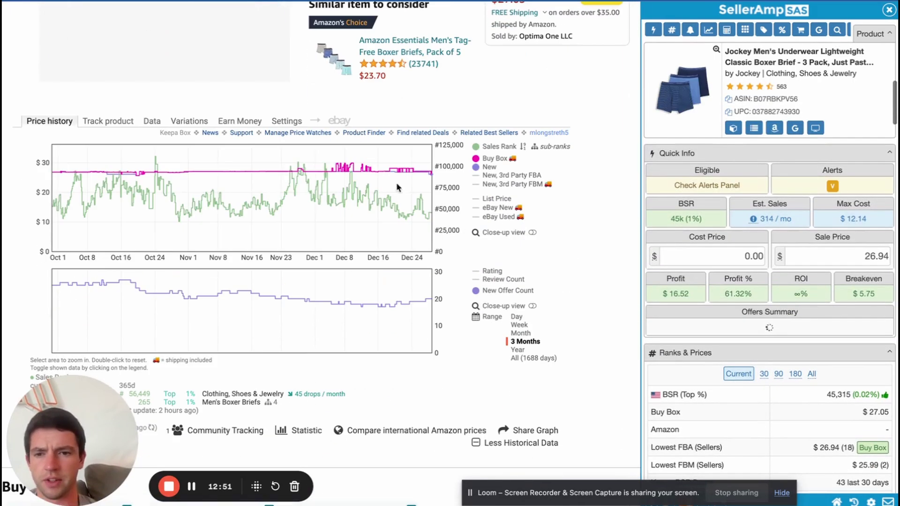
Step: Open the True Navy/Iron Grey XX-Large boxer brief from Keepa's variations list and review its price history
click(179, 121)
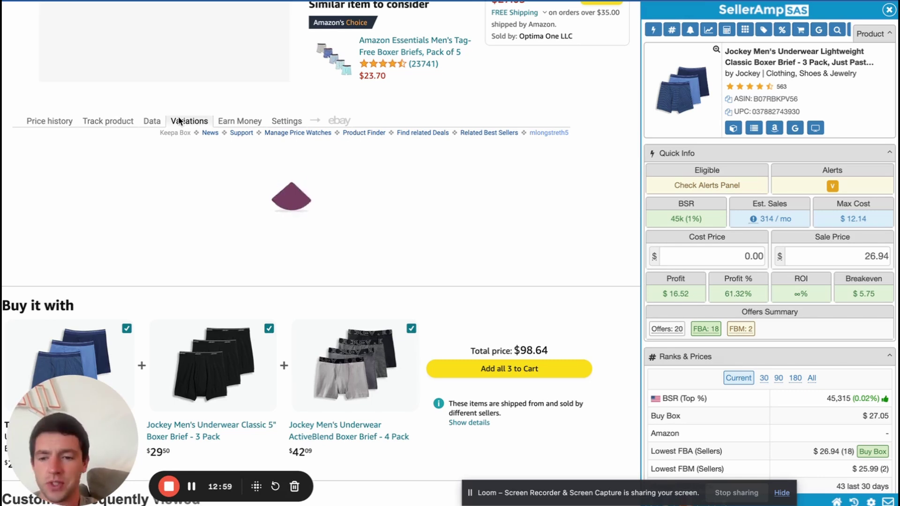
click(190, 121)
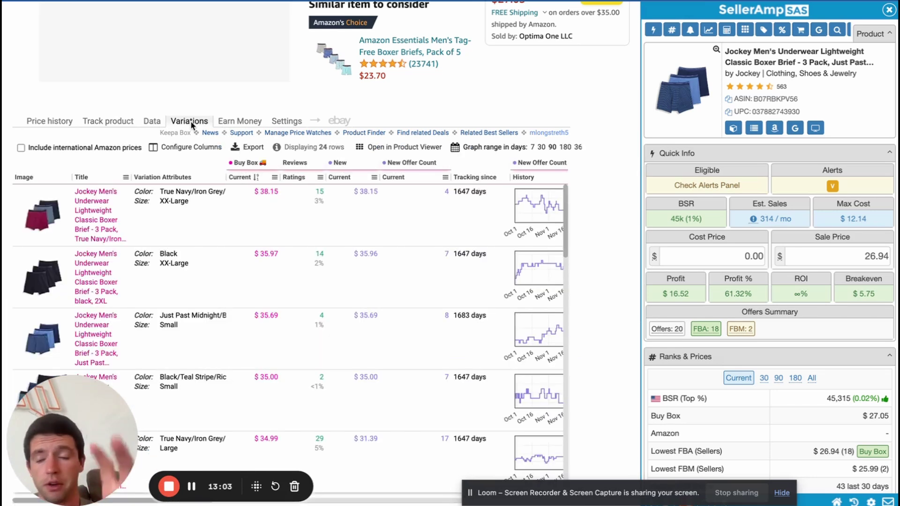
click(107, 214)
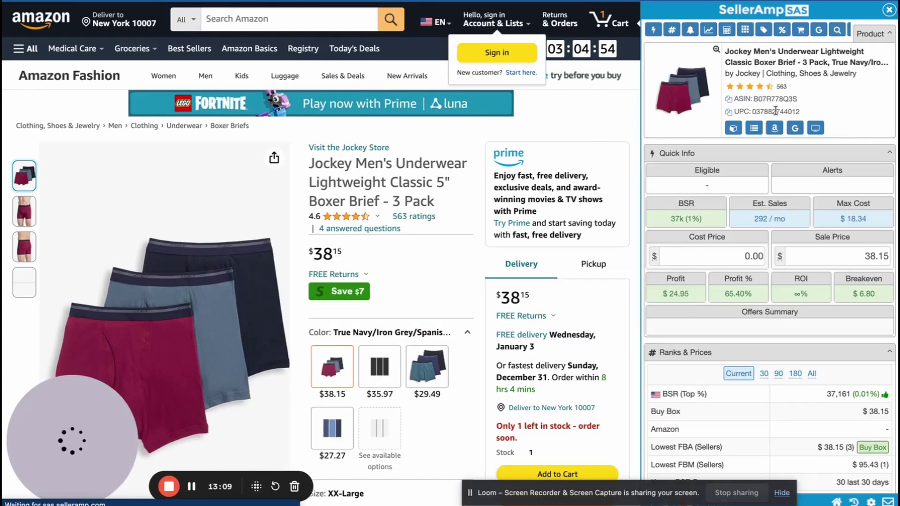
scroll(513, 131, down, 10)
scroll(515, 136, down, 7)
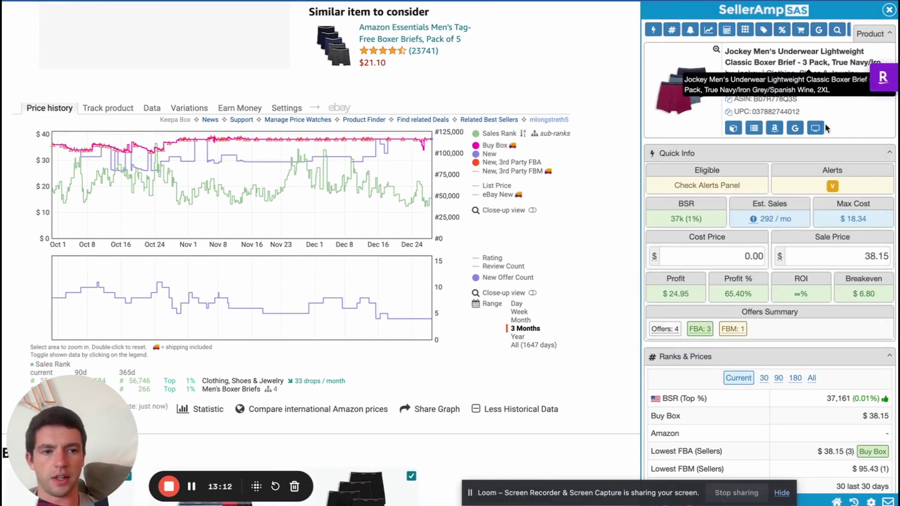
Step: Search Google for the XX-Large boxer brief's title and open the Macy's Classic 3 Pack Cotton Boxer Briefs offer
click(795, 128)
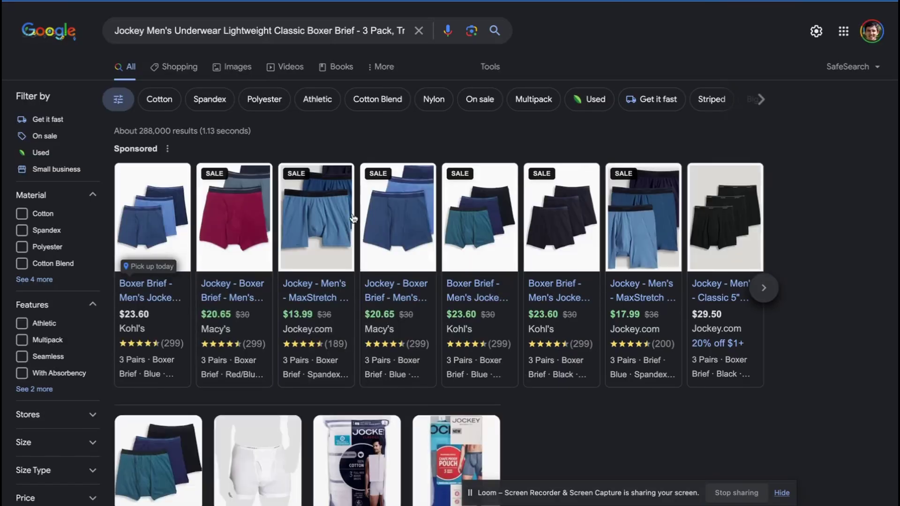
click(237, 311)
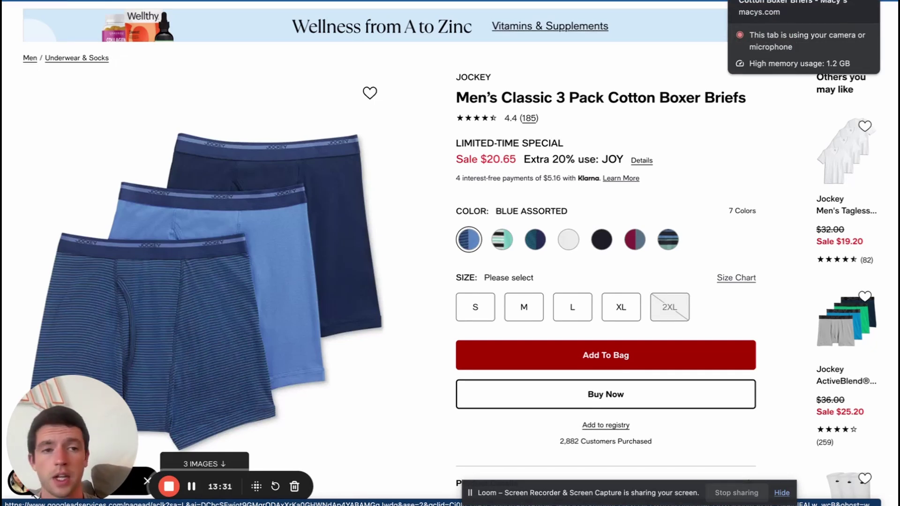
Step: Set the XX-Large Jockey boxer brief's cost price to $20.65 in SellerAmp
key(ctrl+Tab)
click(709, 247)
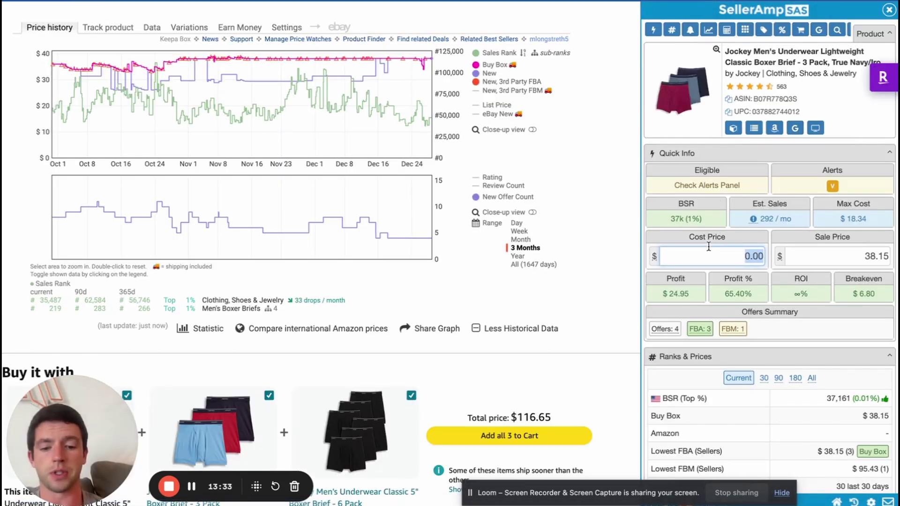
text(20.65)
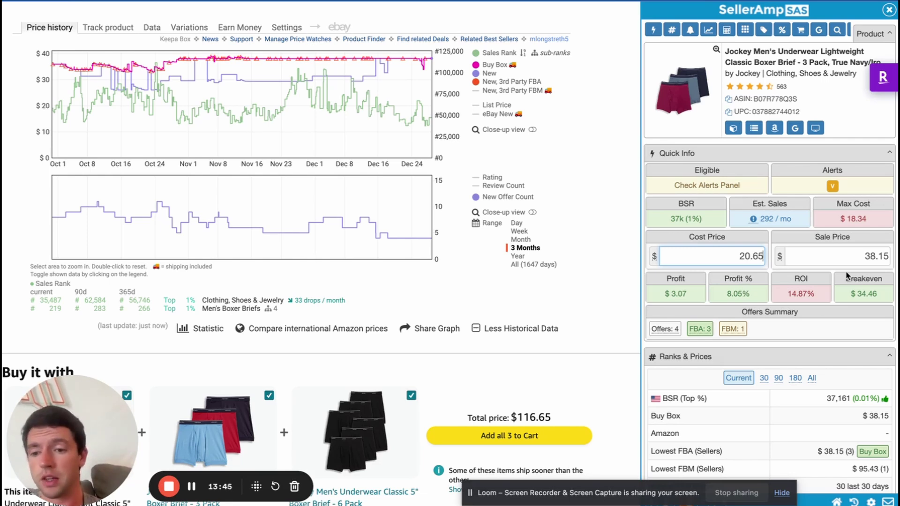
Step: Export the XX-Large Jockey boxer brief to the Almost Good Google Sheet from SellerAmp
scroll(877, 259, down, 15)
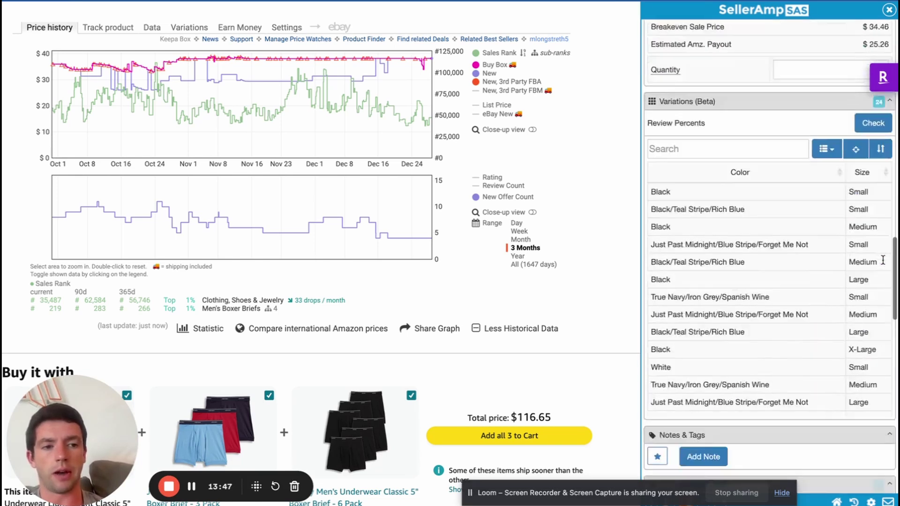
scroll(883, 380, down, 3)
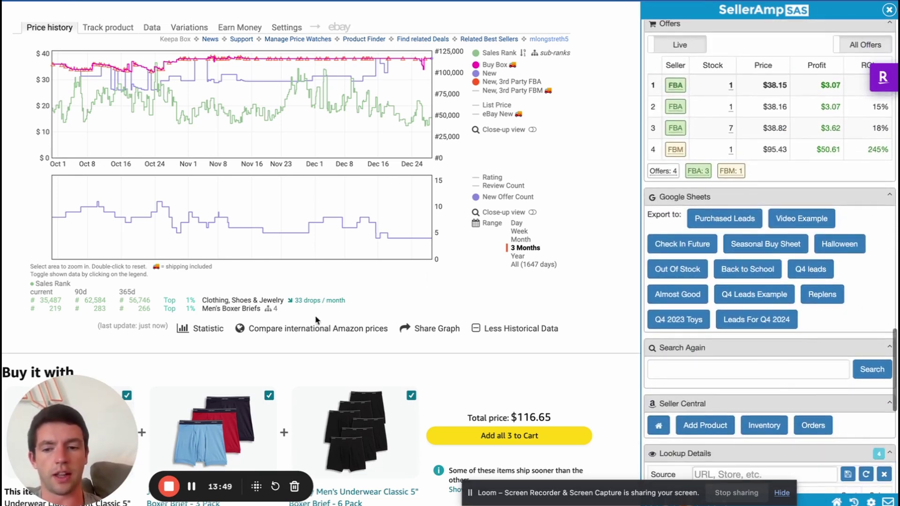
drag(89, 403, 518, 271)
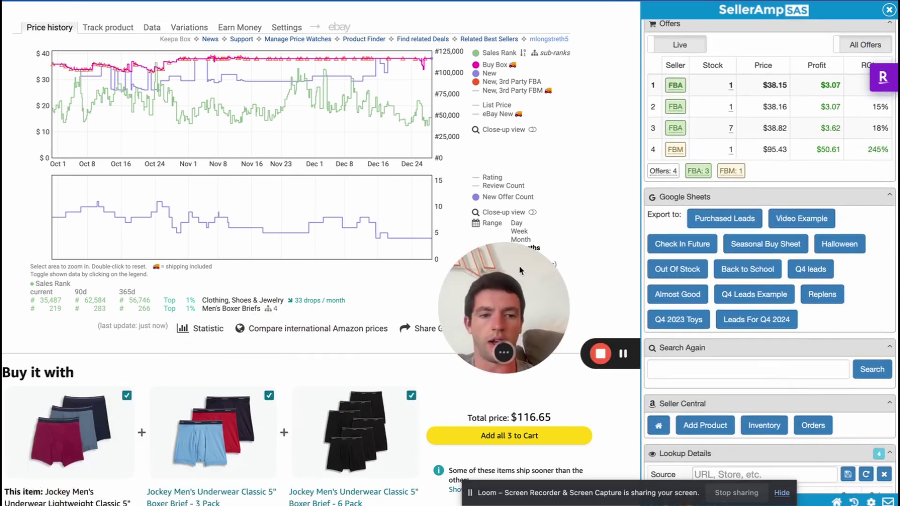
click(699, 296)
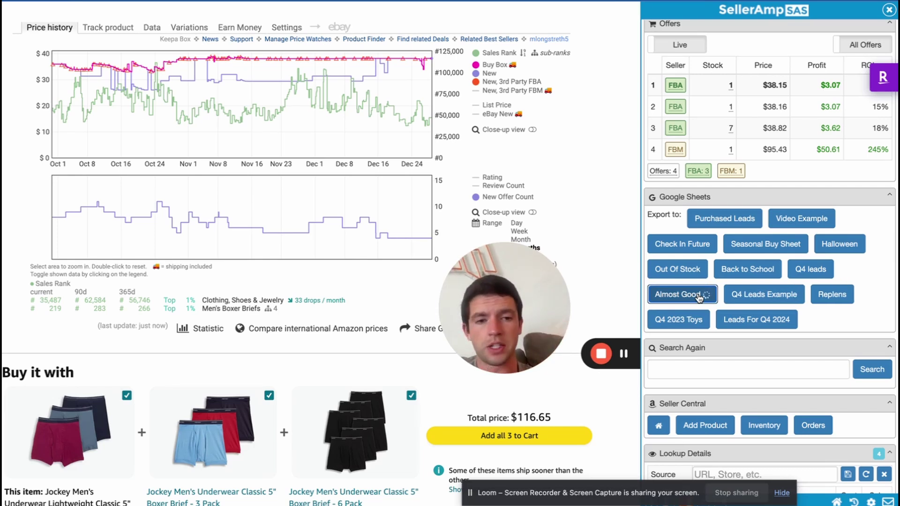
Step: Set the XX-Large Jockey boxer brief's sale price to $43 in SellerAmp
scroll(781, 265, up, 10)
scroll(781, 266, up, 9)
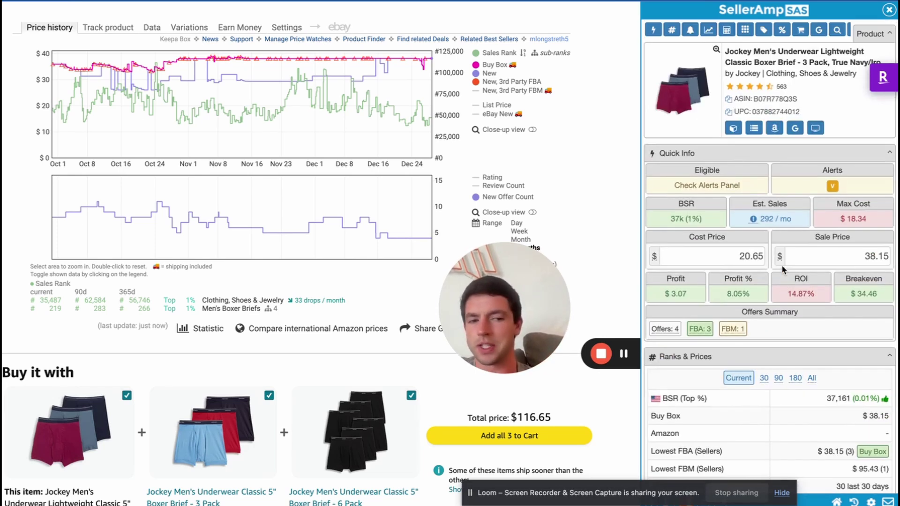
double_click(856, 256)
text(43)
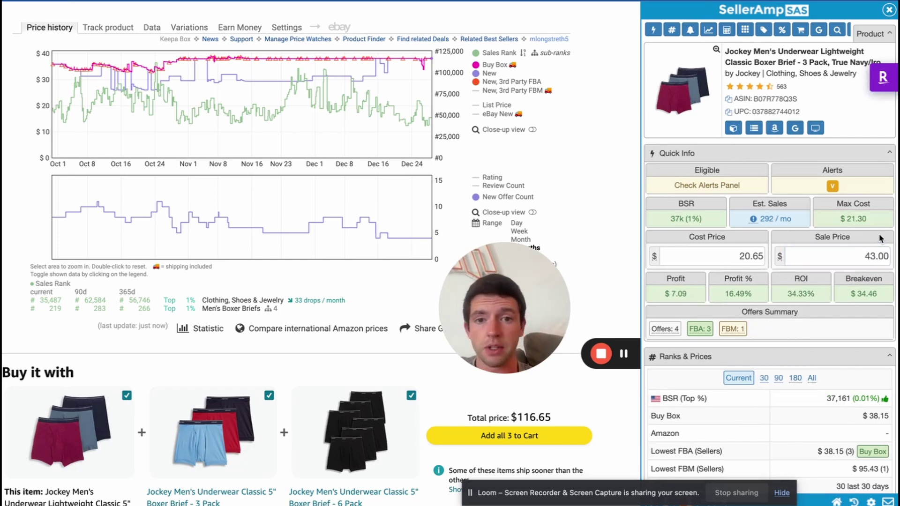
drag(511, 279, 492, 373)
Step: Switch to the Nike Men Black Pull-Over Hoodie listing, dismiss the FansEdge cash-back offer and browse its Keepa variations
click(518, 256)
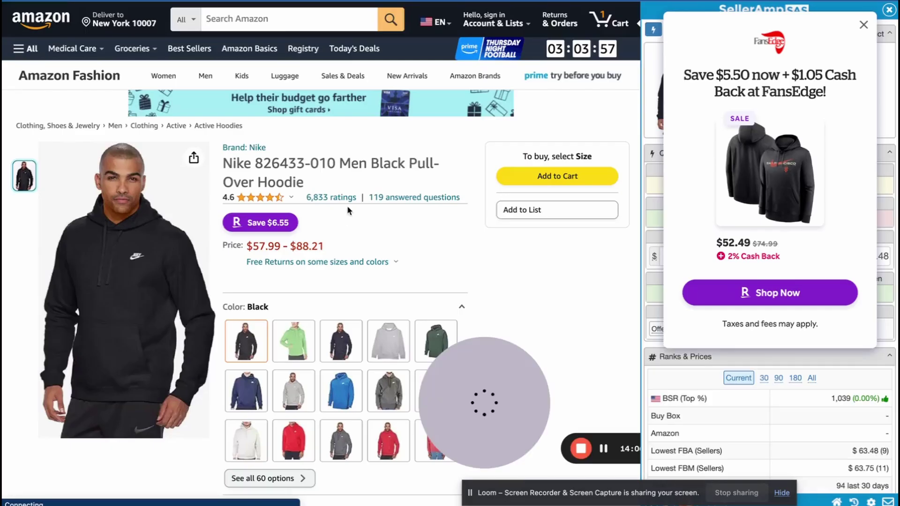
scroll(347, 209, down, 10)
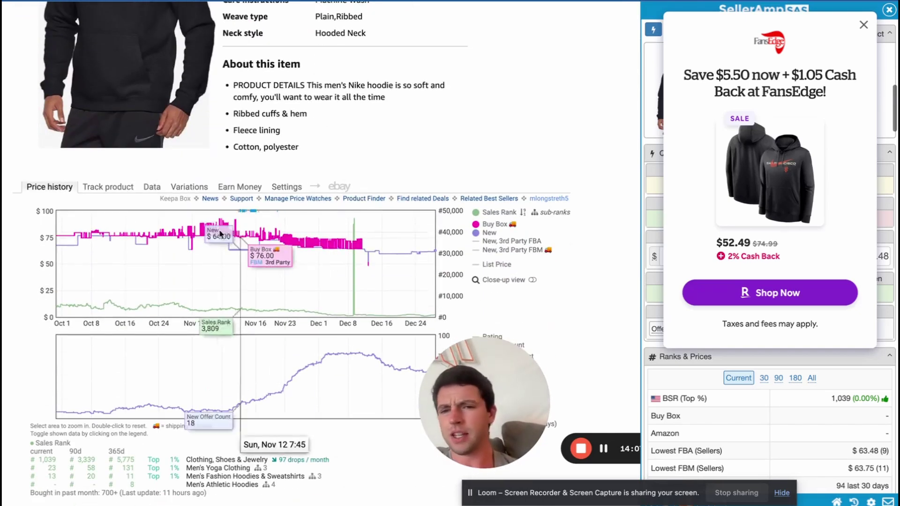
click(189, 186)
click(863, 24)
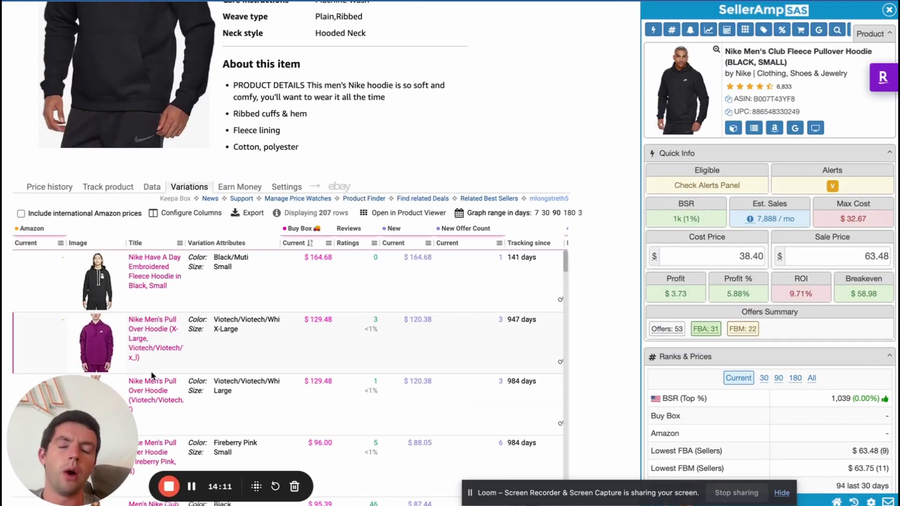
scroll(351, 177, down, 5)
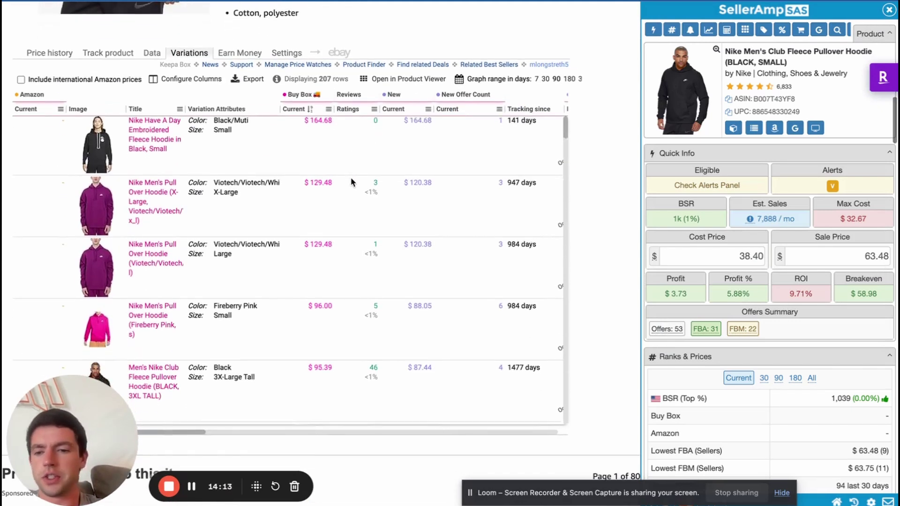
Step: Open the hoodie's Black 3X-Large Tall variation, dismiss the Lids cash-back offer and search Google for its title
click(179, 256)
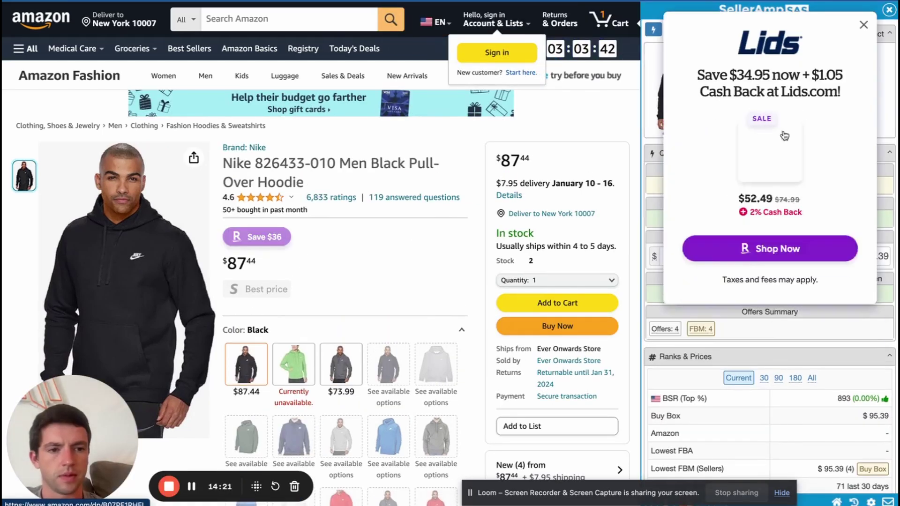
click(868, 23)
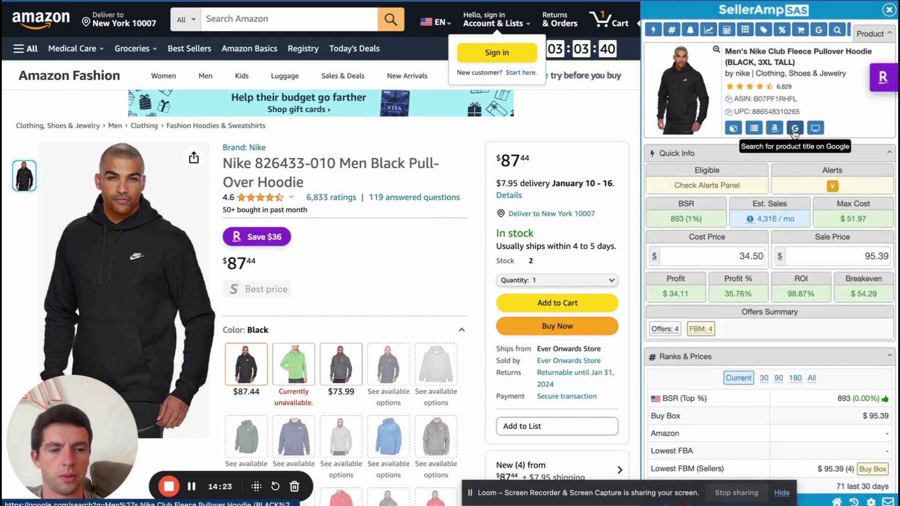
click(794, 130)
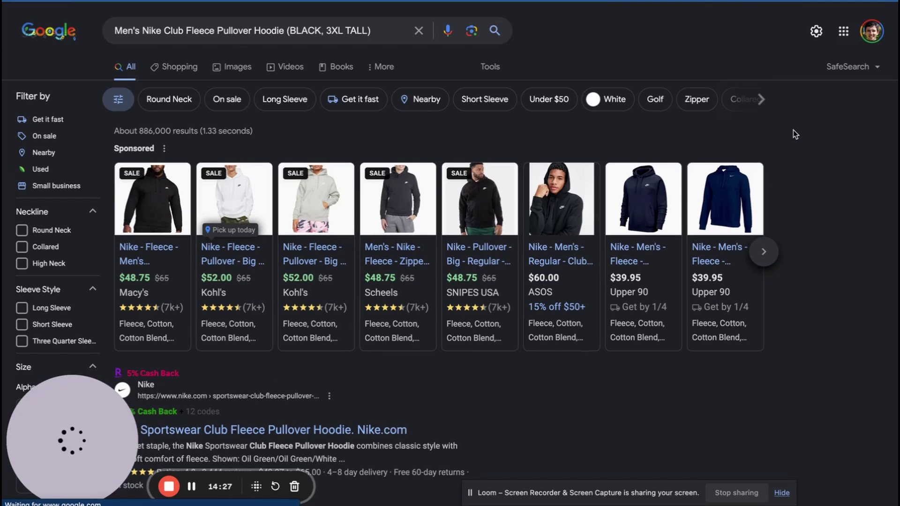
Step: Open the Macy's Nike Club Fleece Pullover Hoodie offer and choose size 3XLT in black
click(136, 271)
click(695, 1)
click(410, 259)
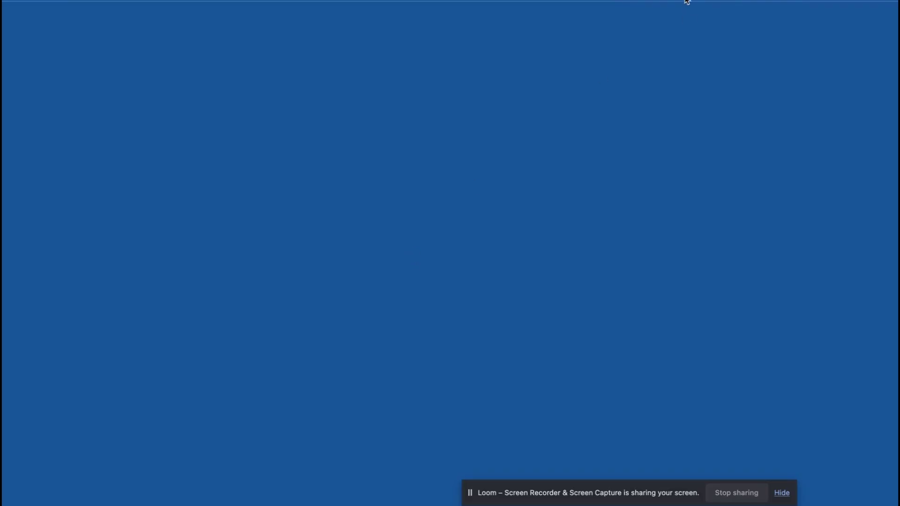
click(686, 1)
click(750, 1)
click(721, 1)
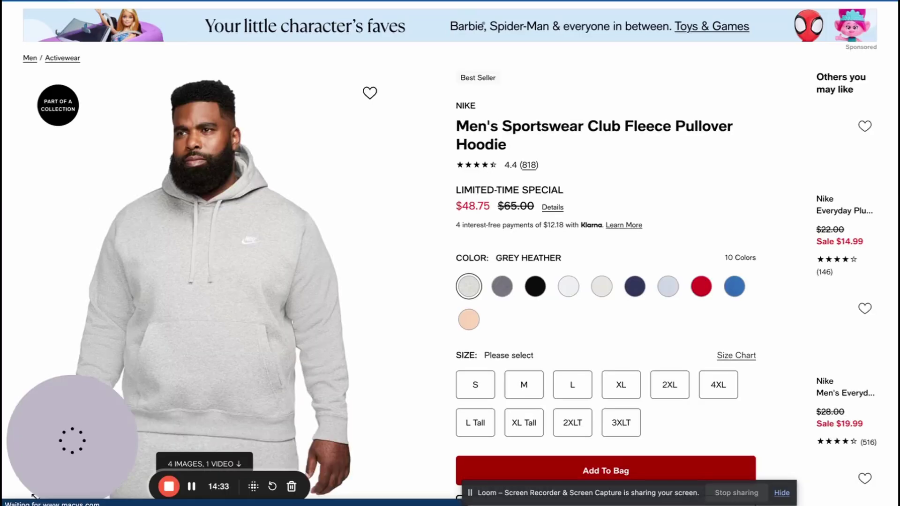
scroll(645, 310, down, 1)
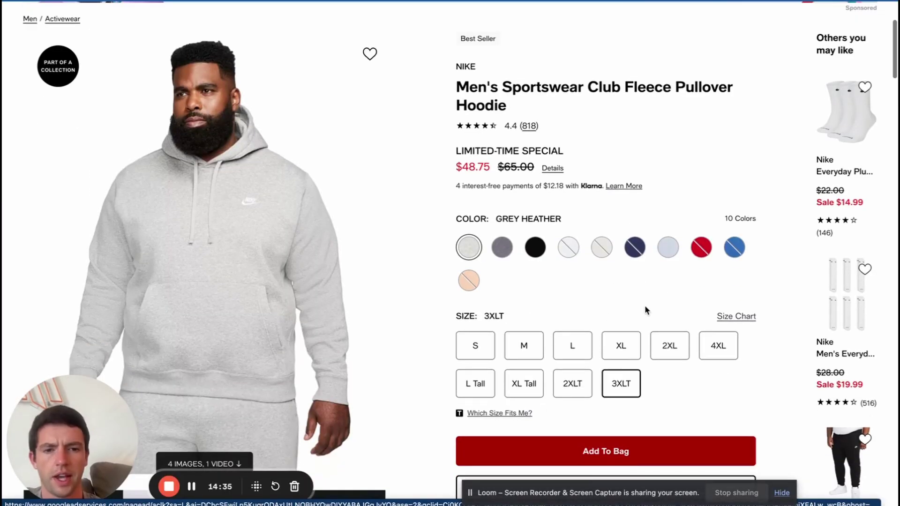
click(535, 251)
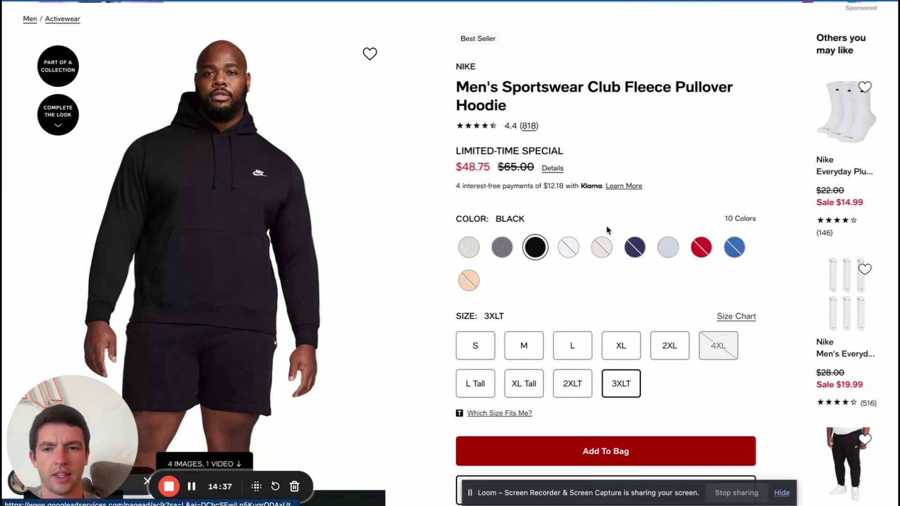
Step: Set the Black 3XL Tall Nike hoodie's cost price to $48.97 and close the SellerAmp panel on its Amazon listing
click(497, 1)
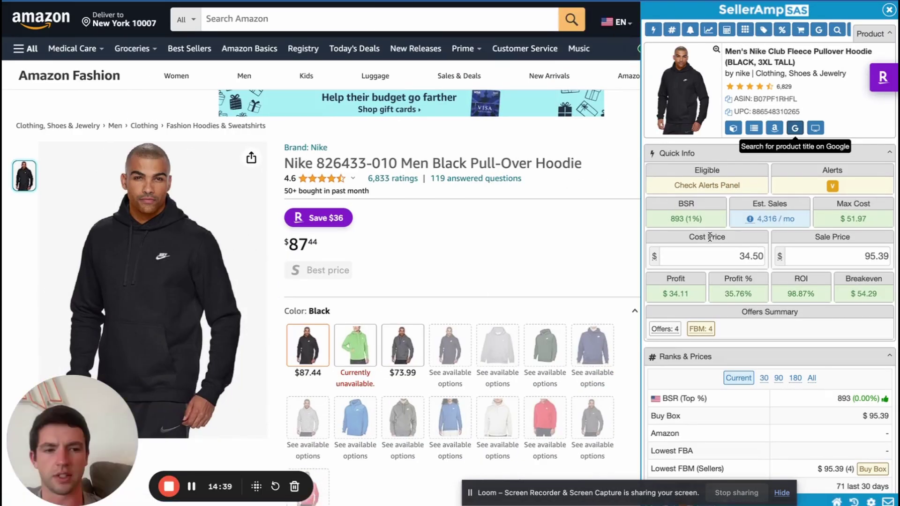
drag(722, 257, 785, 257)
text(48.97)
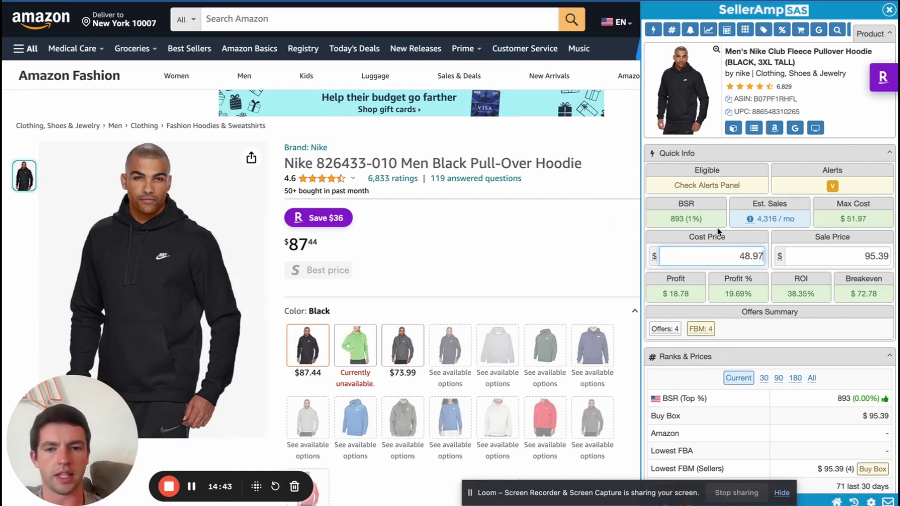
click(889, 10)
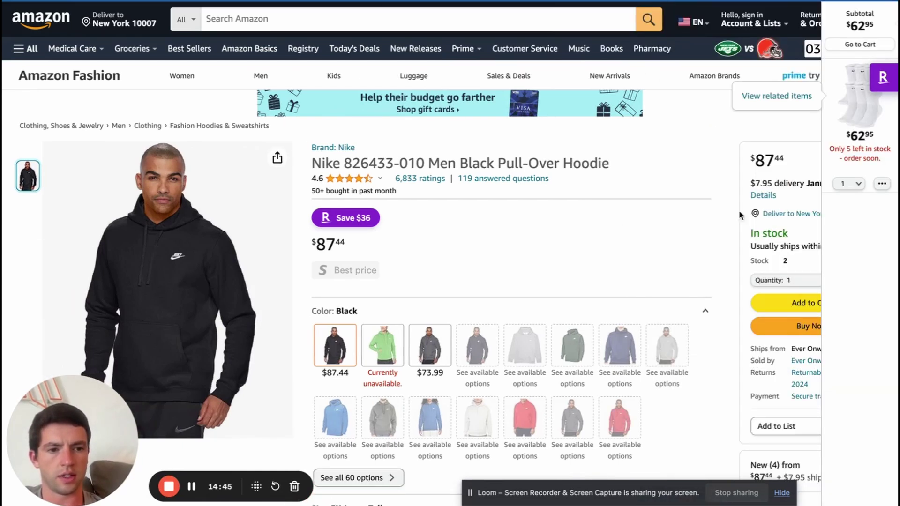
scroll(799, 151, up, 5)
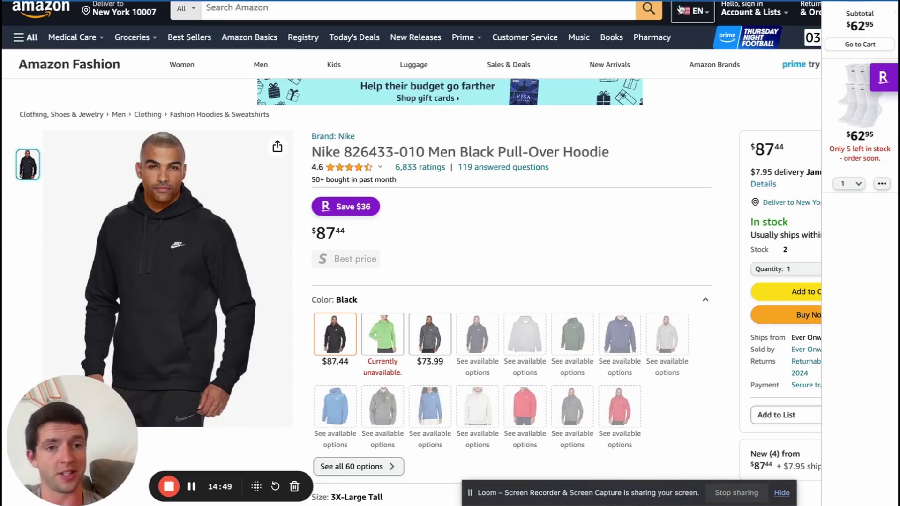
Step: Reopen the SellerAmp panel and examine the black 3XL Tall hoodie's Keepa history since mid-December, over a year and over 3 months
click(681, 2)
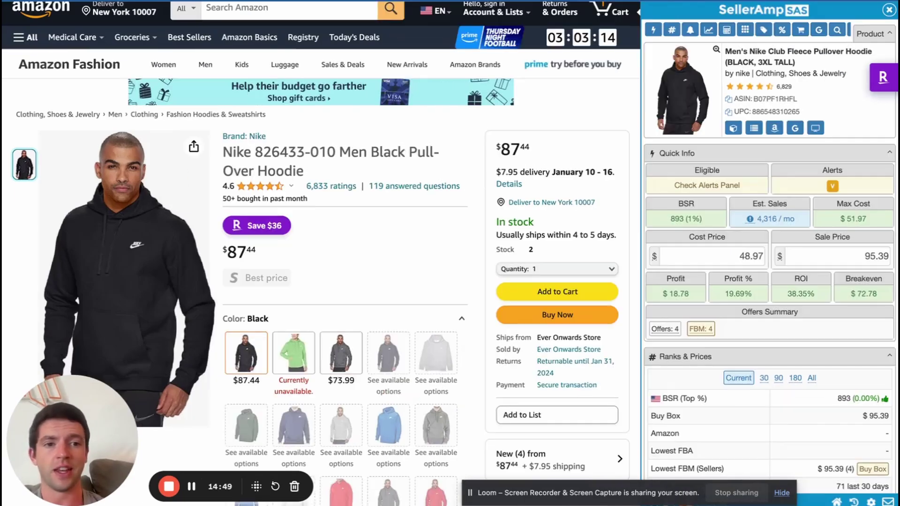
scroll(499, 237, down, 15)
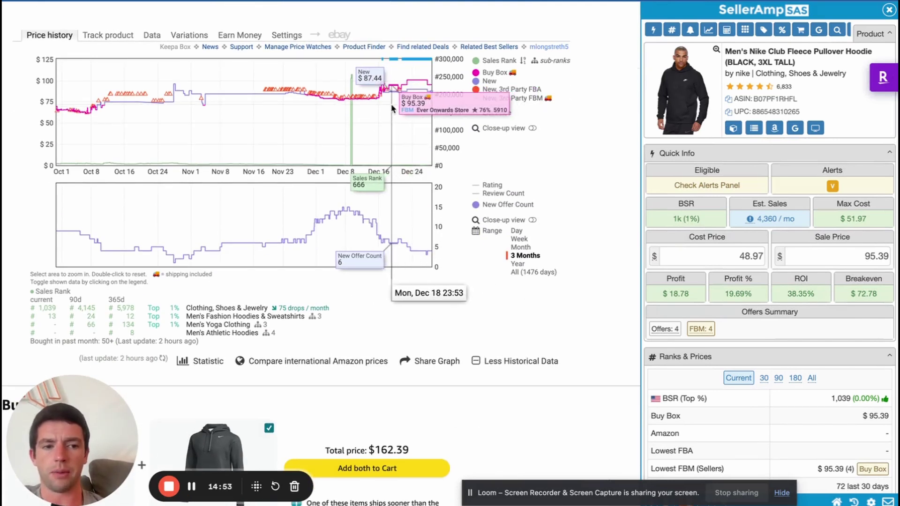
drag(390, 103, 516, 98)
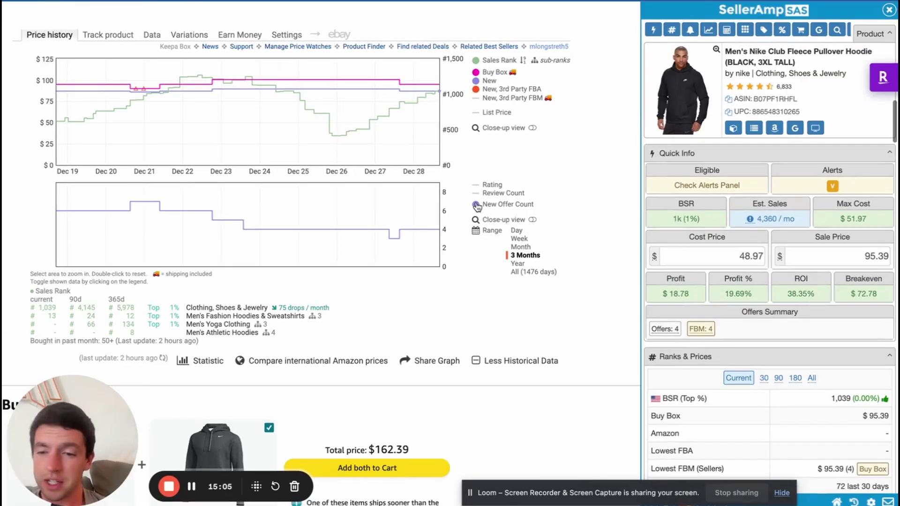
click(517, 264)
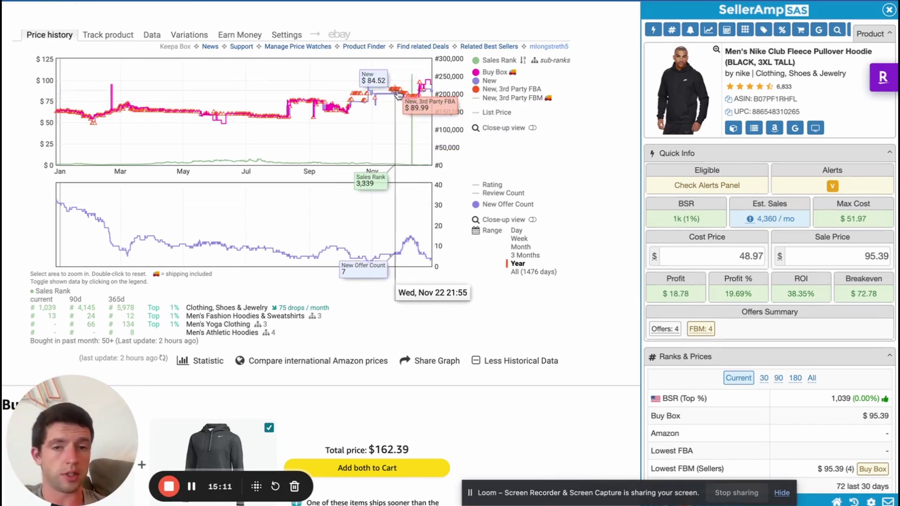
click(526, 257)
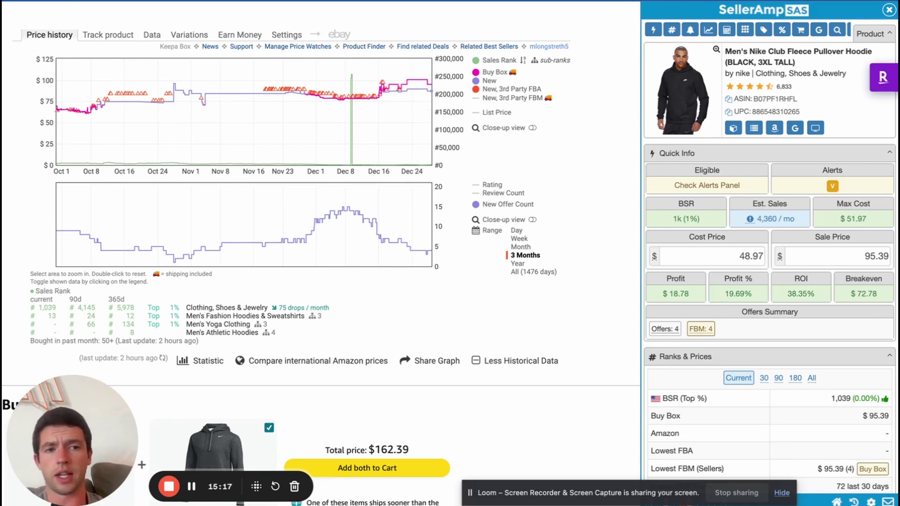
Step: Review the Macy's hoodie offer, browse the Amazon listing's Keepa variations and open the Active Pink Large variation
click(141, 1)
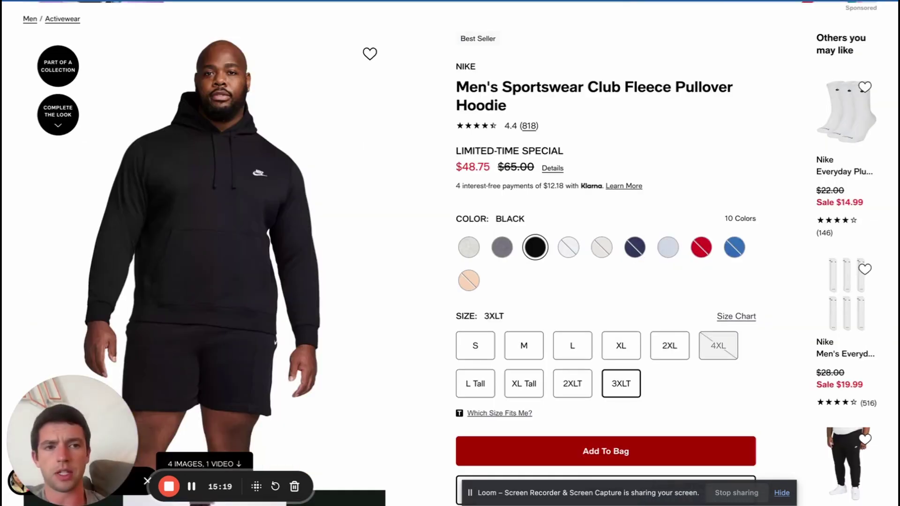
click(234, 1)
scroll(281, 80, up, 5)
click(189, 174)
scroll(299, 131, down, 2)
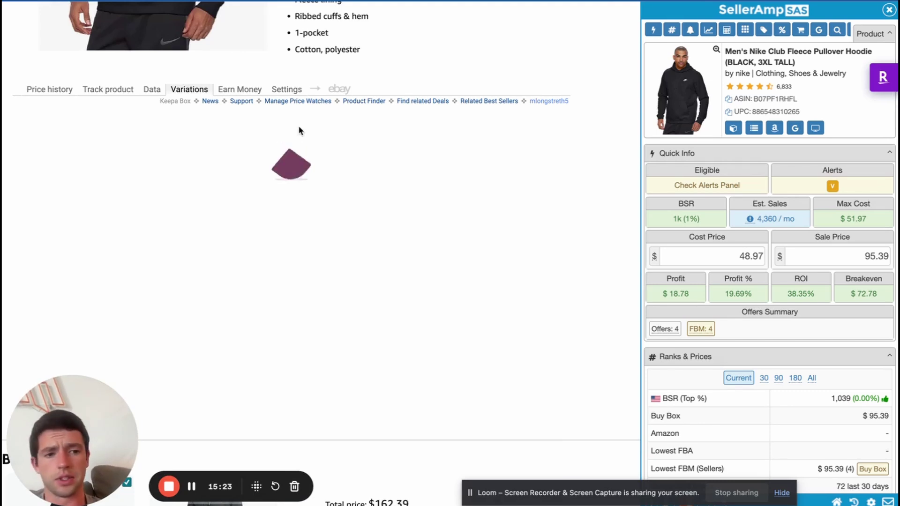
scroll(315, 262, down, 4)
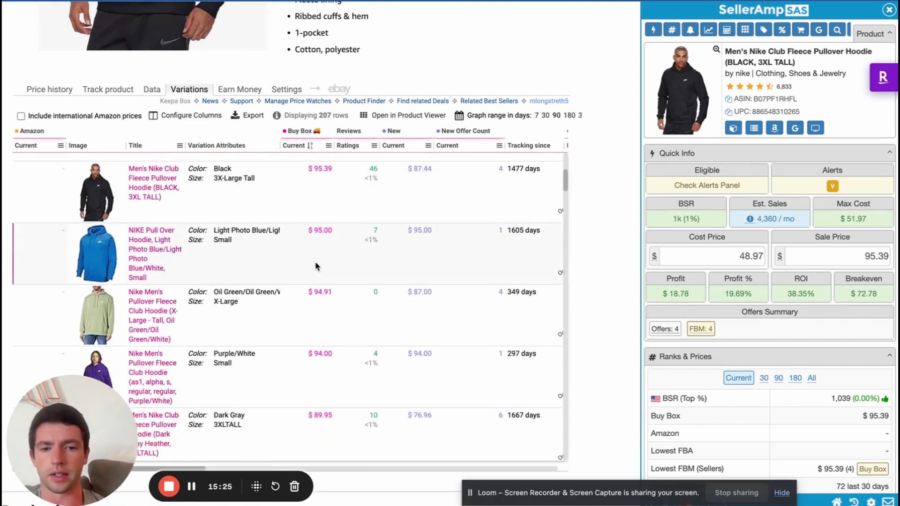
scroll(315, 266, down, 5)
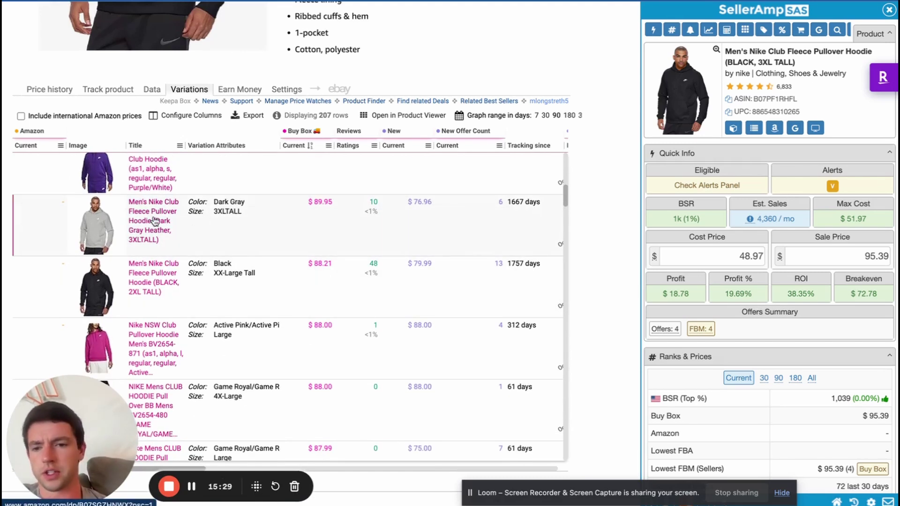
scroll(228, 214, down, 2)
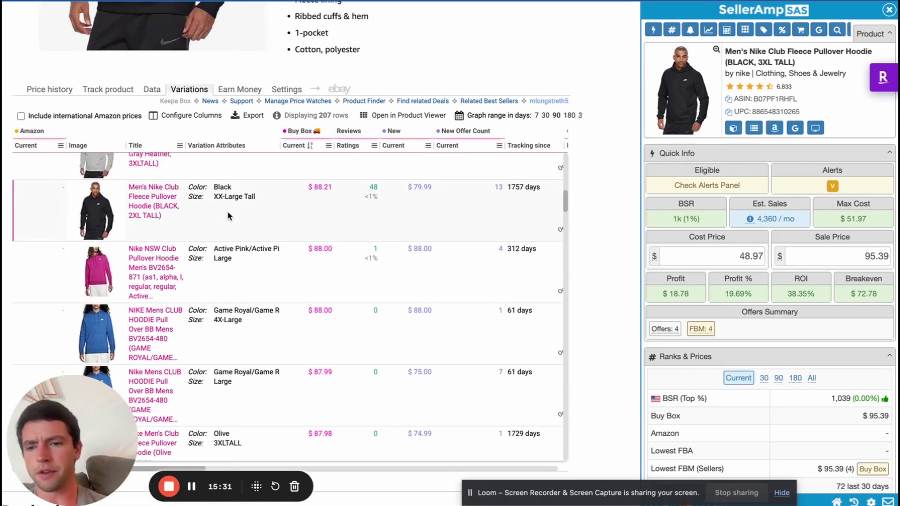
scroll(266, 246, right, 5)
scroll(253, 249, left, 4)
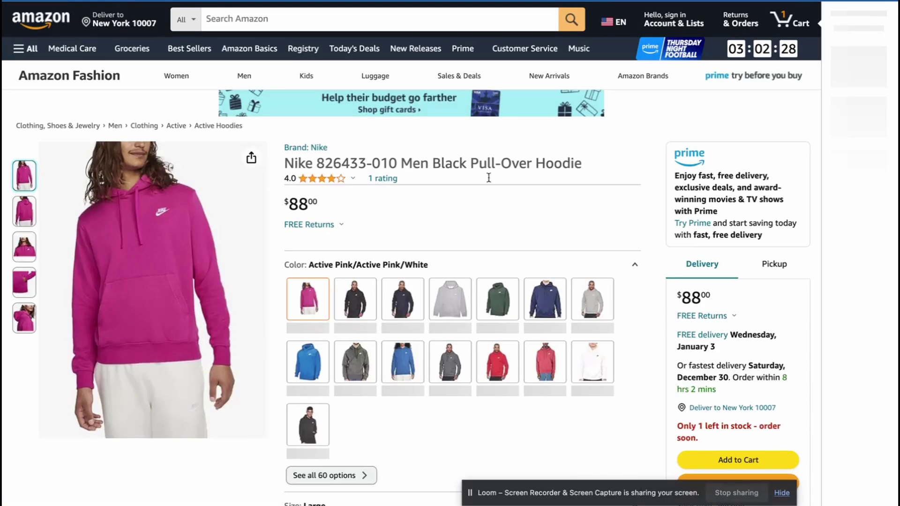
Step: Examine the Active Pink hoodie's Keepa price history and search Google for its title
scroll(472, 197, down, 10)
scroll(472, 197, down, 10)
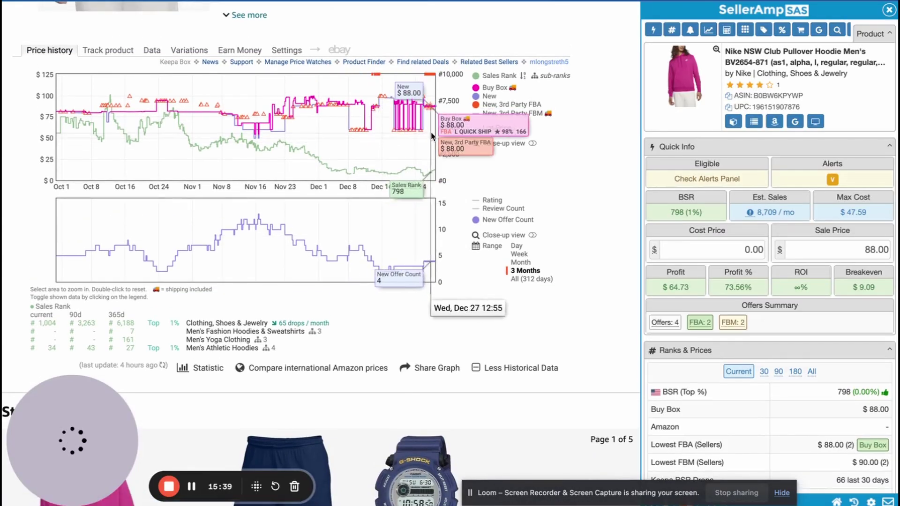
click(795, 121)
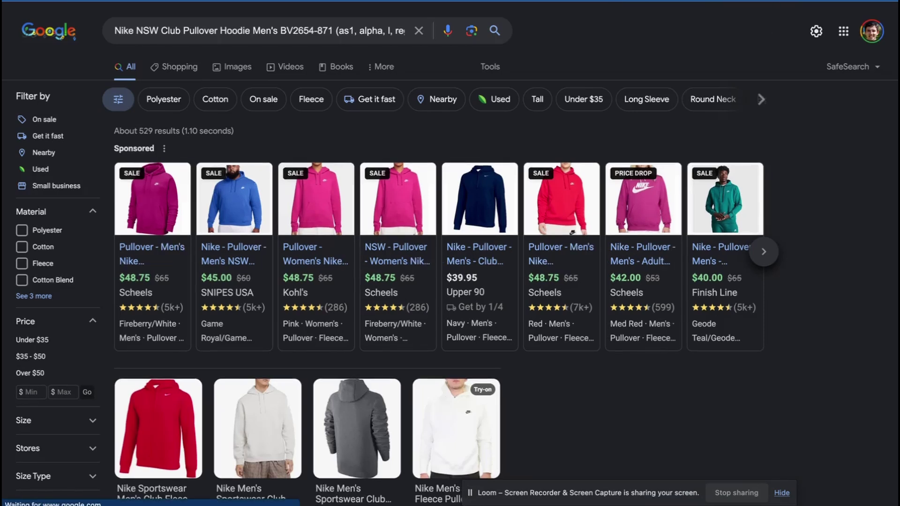
Step: Dismiss the MLB Shop cash-back offer on the pink hoodie's listing and compare the sponsored Google offers for it
click(628, 1)
scroll(512, 92, up, 18)
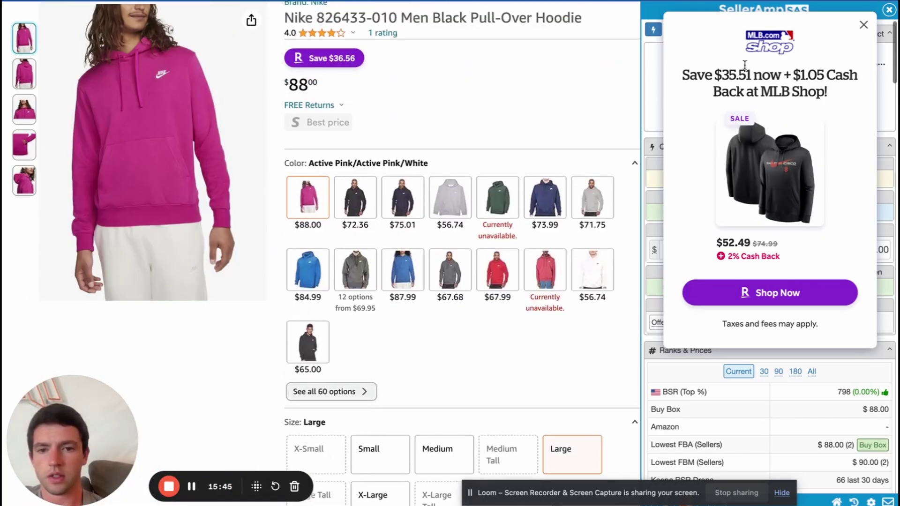
click(864, 27)
click(703, 1)
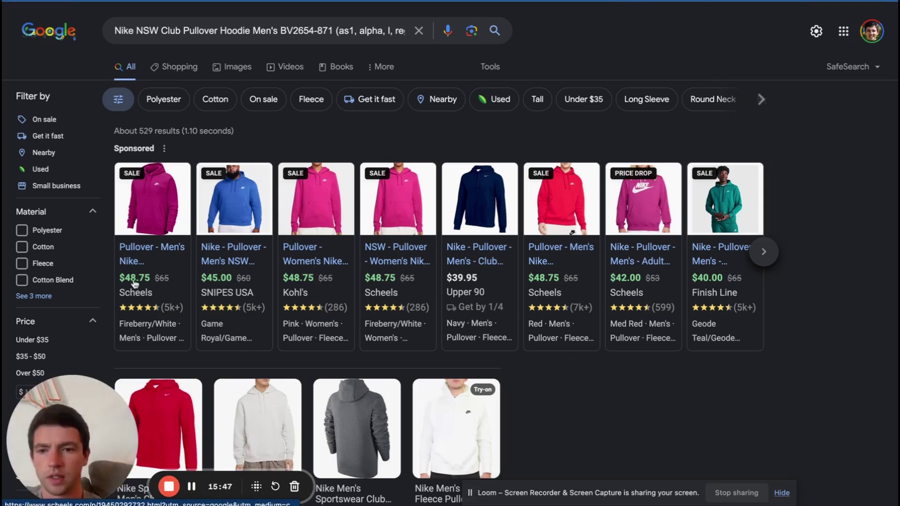
mouse_move(141, 261)
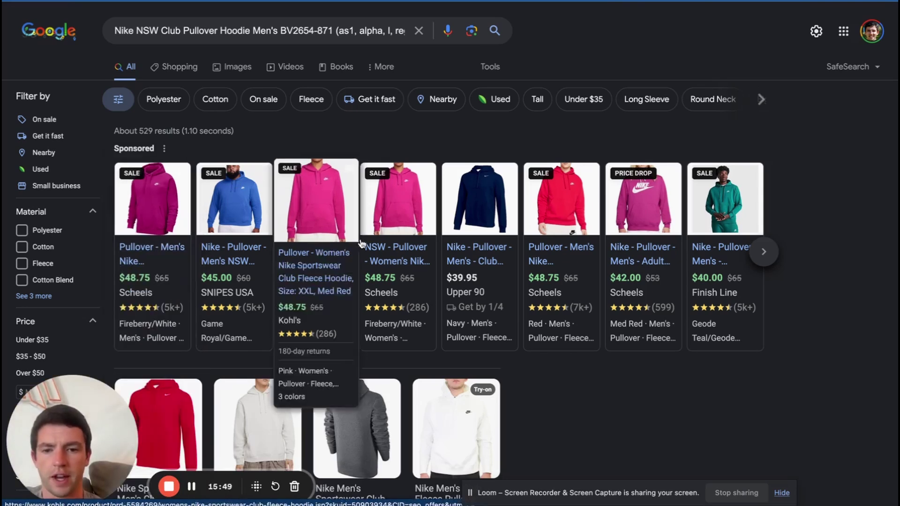
scroll(513, 272, right, 10)
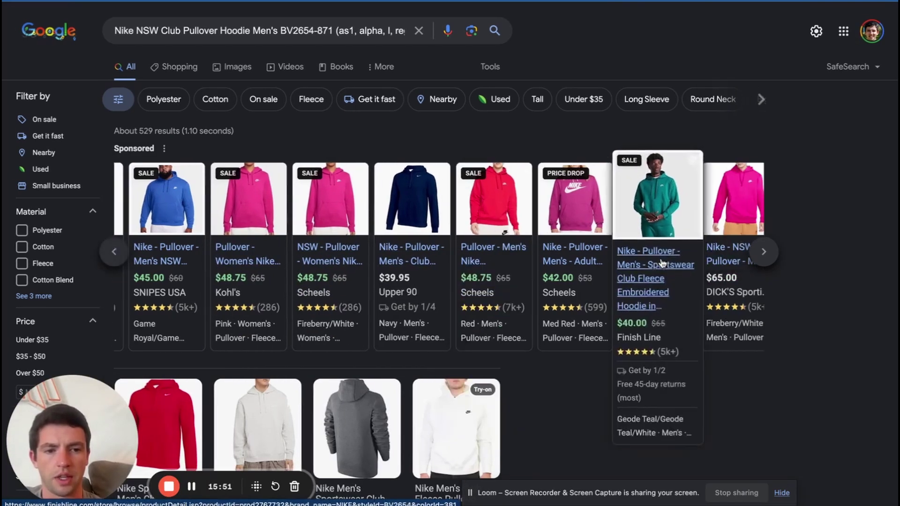
scroll(661, 263, right, 10)
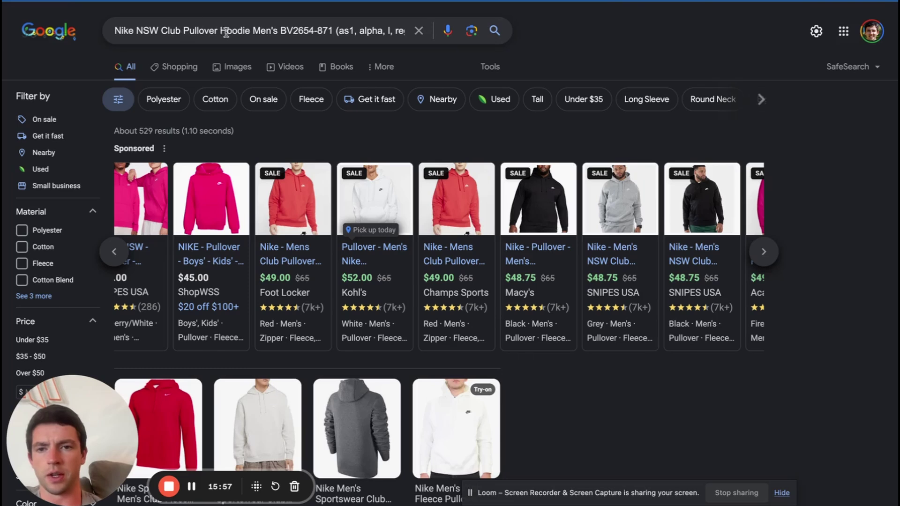
Step: Change the Google search to "Nike NSW Club Pullover hoodie black"
drag(221, 31, 521, 38)
text(hood)
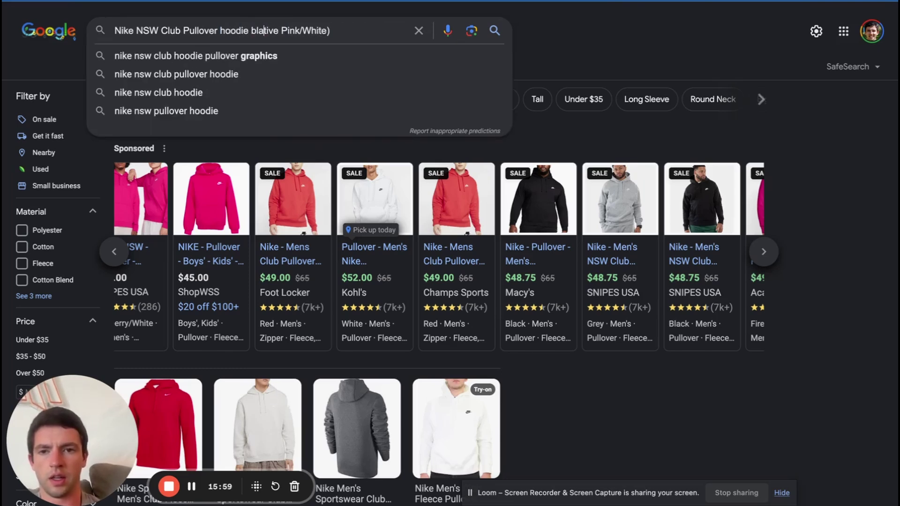
key(BackSpace)
key(BackSpace)
key(BackSpace)
key(BackSpace)
key(BackSpace)
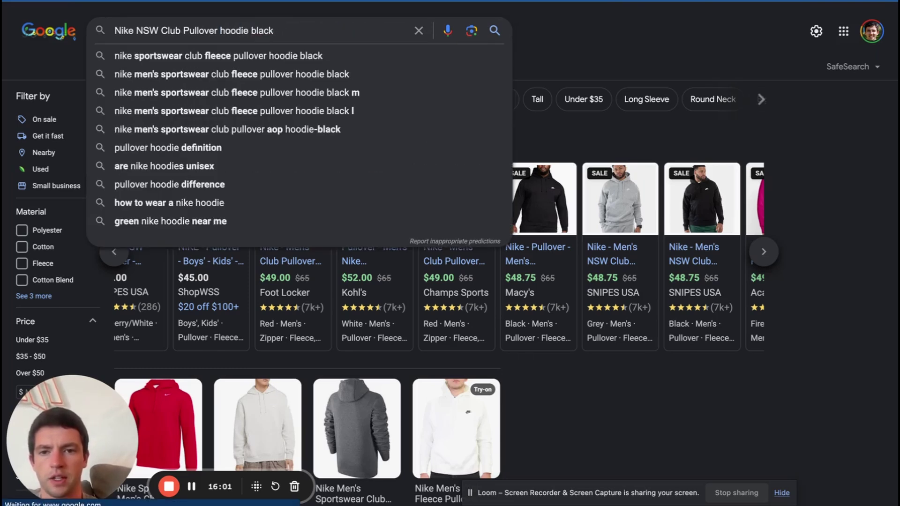
key(Return)
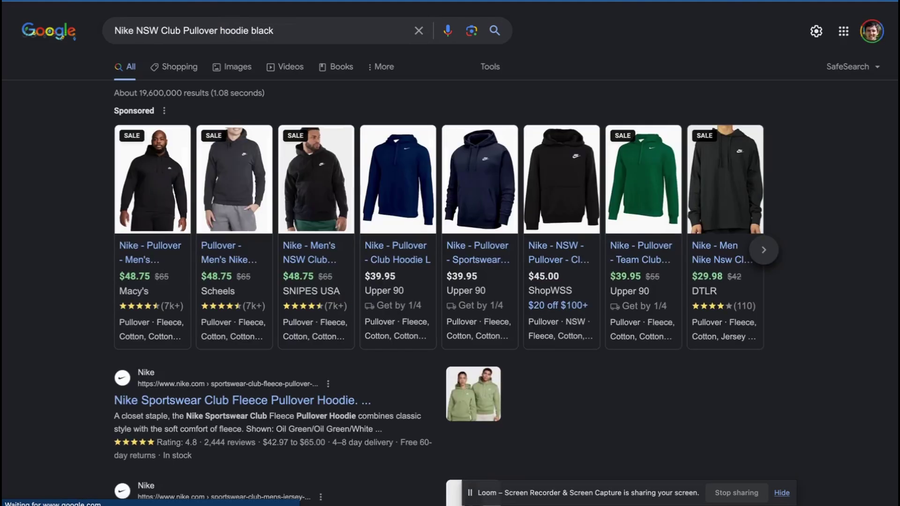
Step: Browse the sponsored black hoodie offers and open DTLR's Nike NSW Club Pullover Jersey Hoodie at $29.98
scroll(337, 294, right, 5)
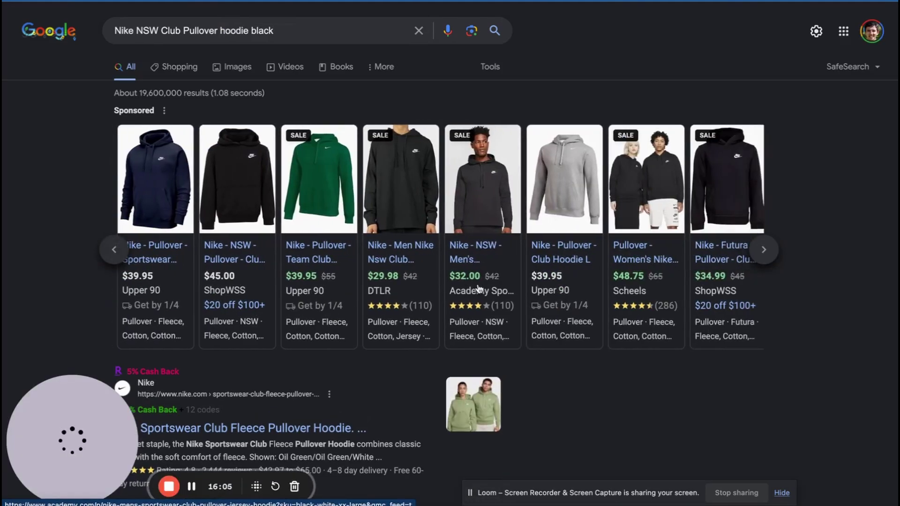
mouse_move(388, 280)
click(392, 173)
scroll(392, 172, up, 5)
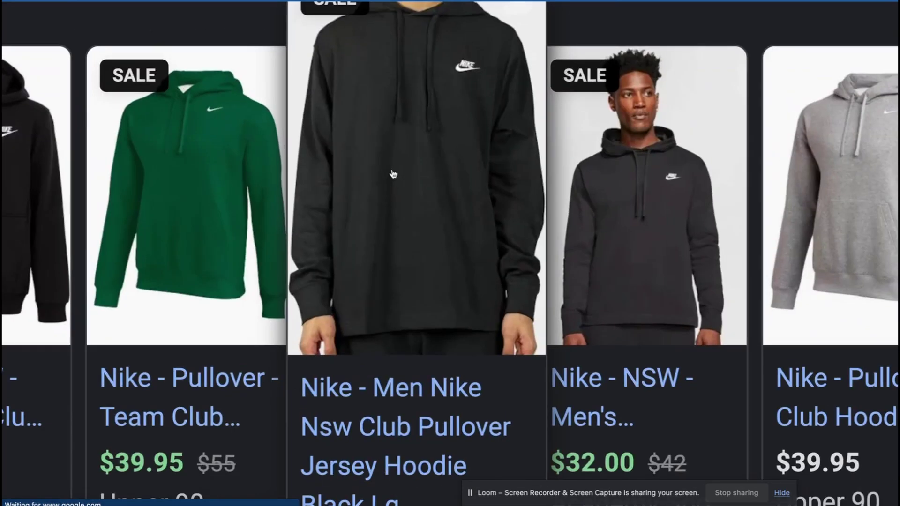
scroll(397, 259, down, 5)
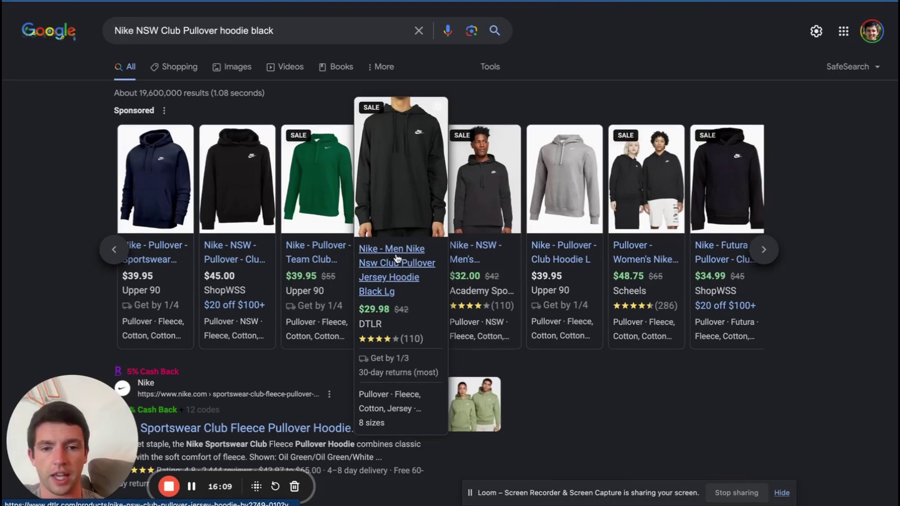
click(408, 280)
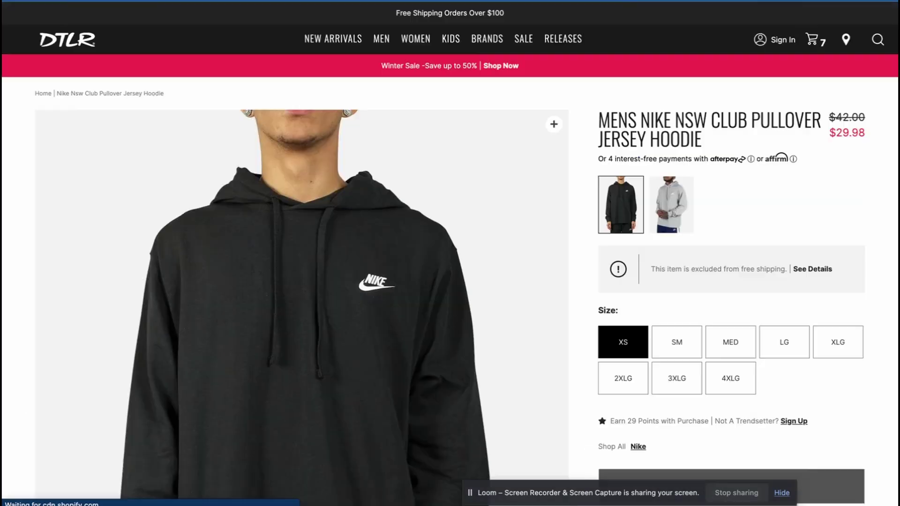
click(763, 110)
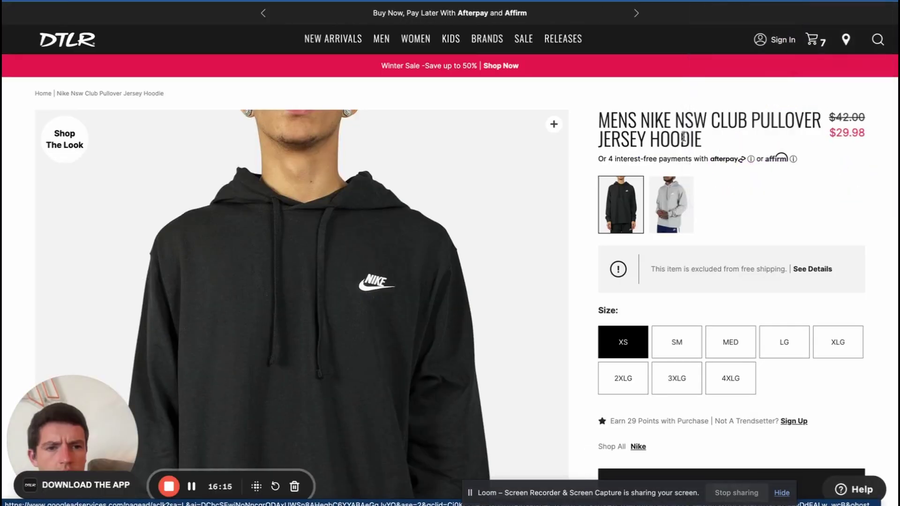
Step: Return to the pink hoodie's Amazon listing and search Amazon for "nike black pullover hoodie sweatshirt black"
key(ctrl+Tab)
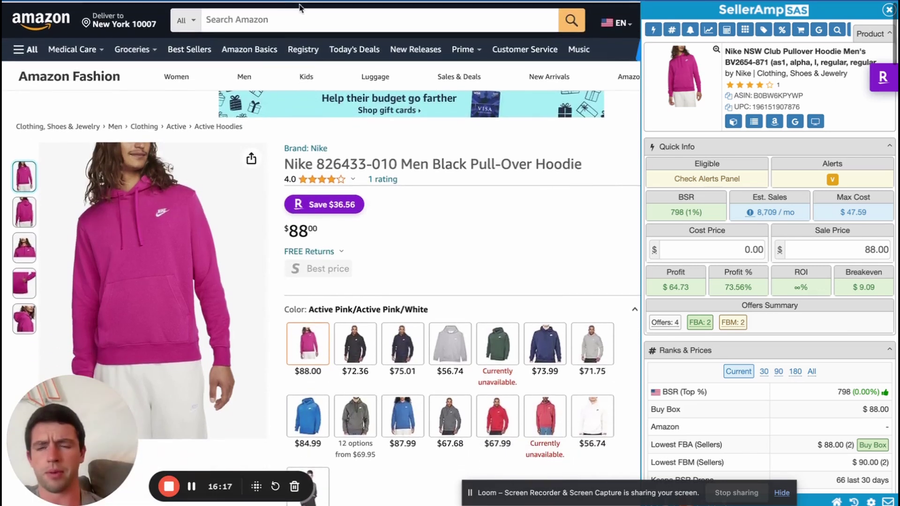
click(300, 7)
text(nike black )
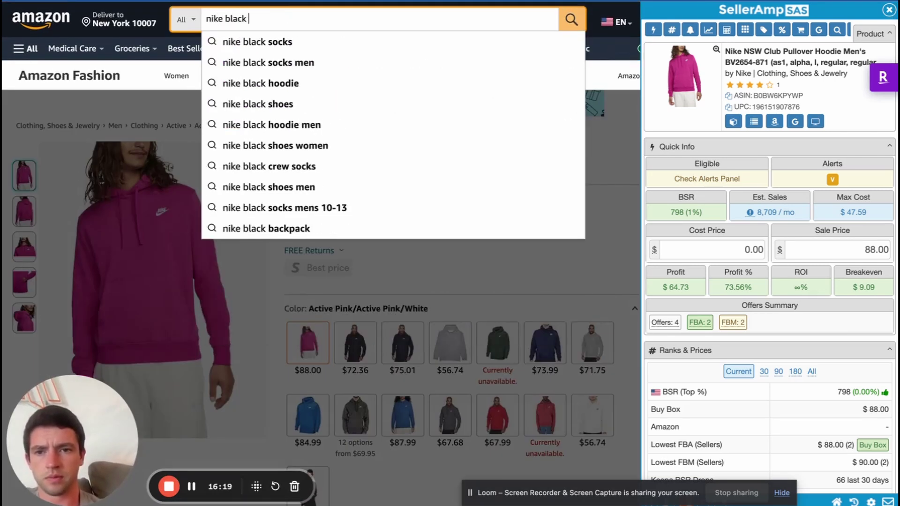
text(pullover hoodie )
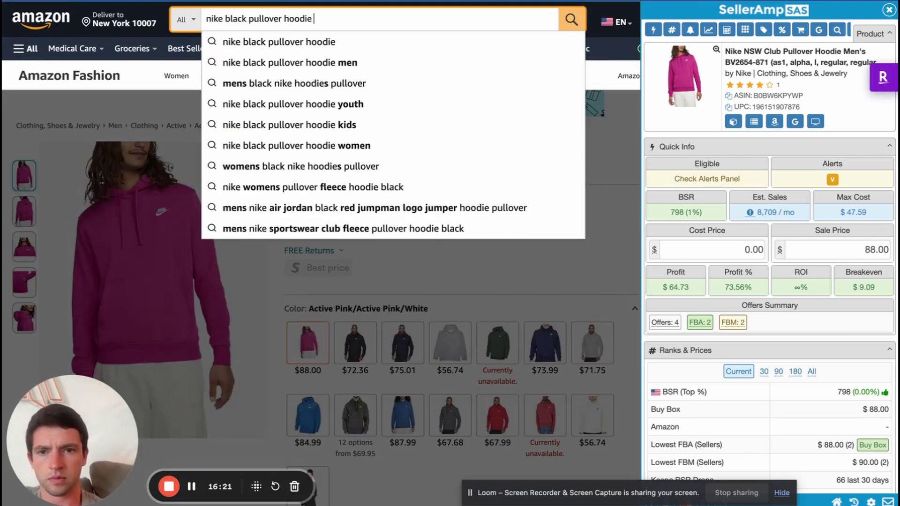
text(sweatshirt black)
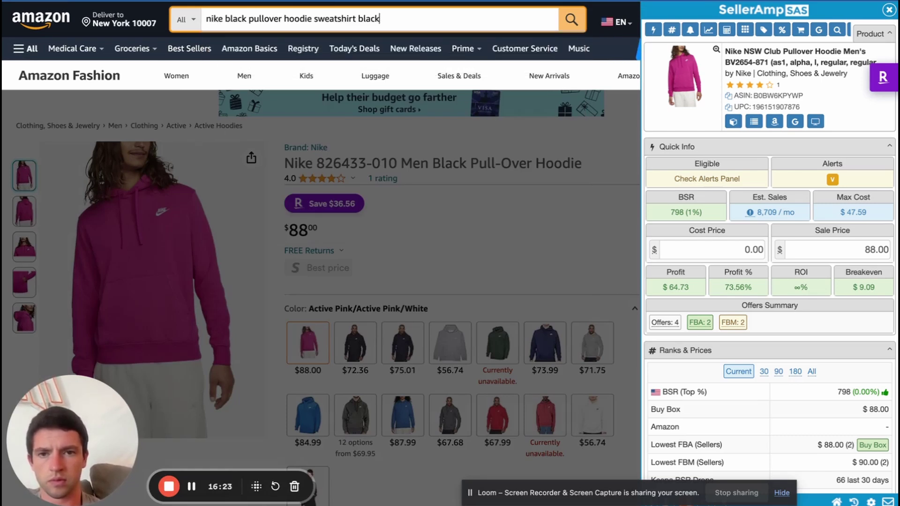
key(Return)
Step: Browse the Amazon results for black Nike hoodies and open the Nike Men's NSW Club Pullover Hoodie Jersey listing
scroll(328, 218, down, 5)
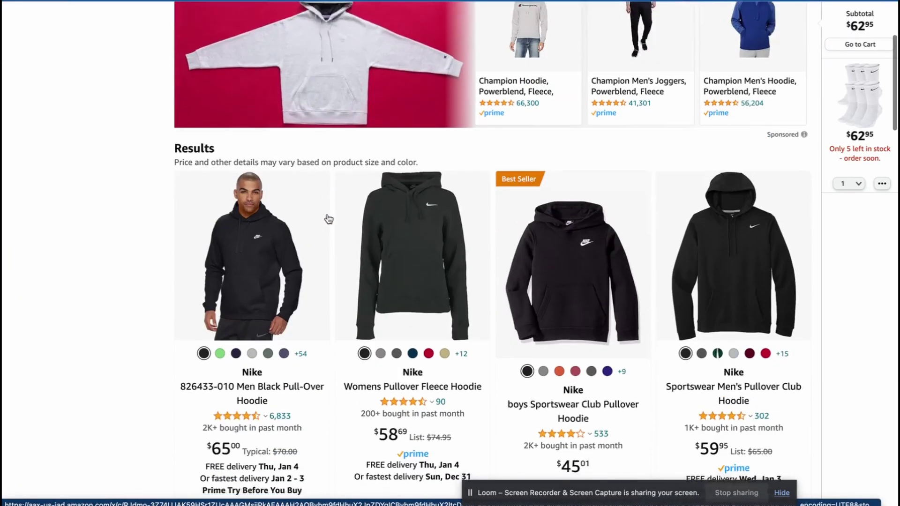
scroll(328, 218, down, 4)
scroll(481, 226, up, 2)
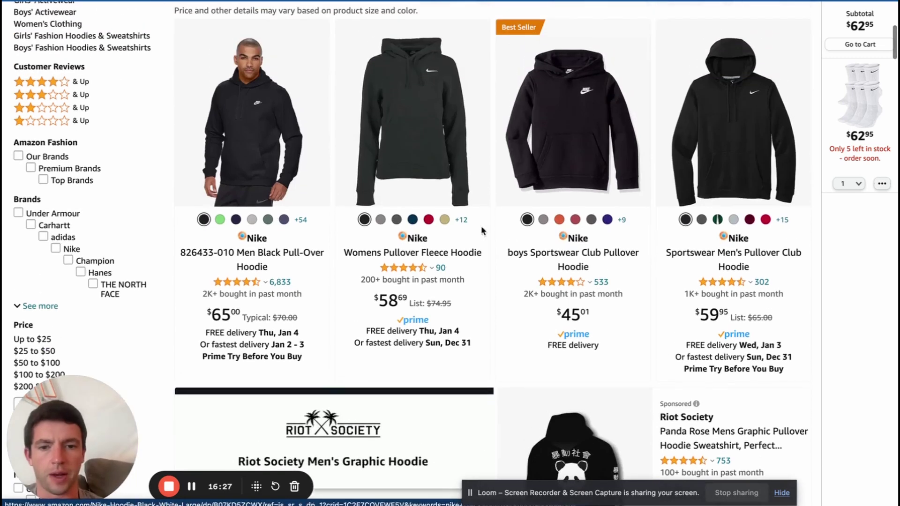
right_click(582, 258)
click(612, 246)
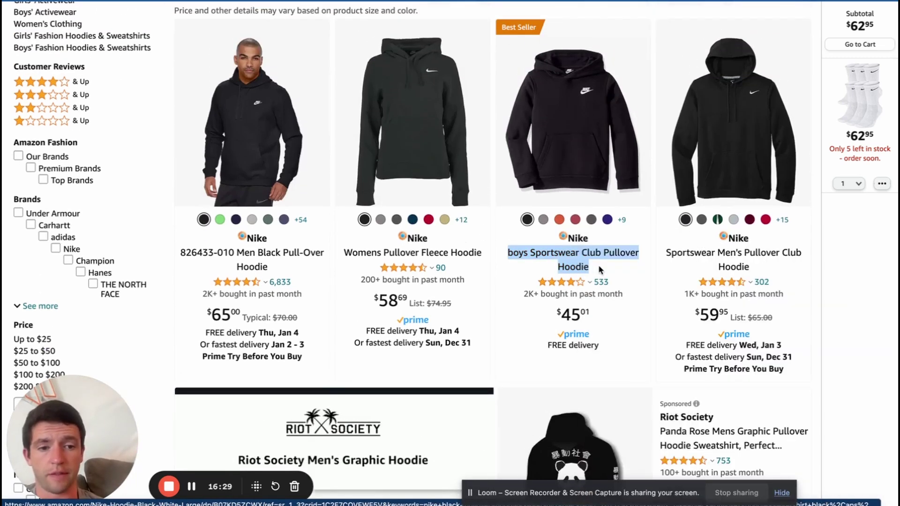
scroll(600, 269, down, 10)
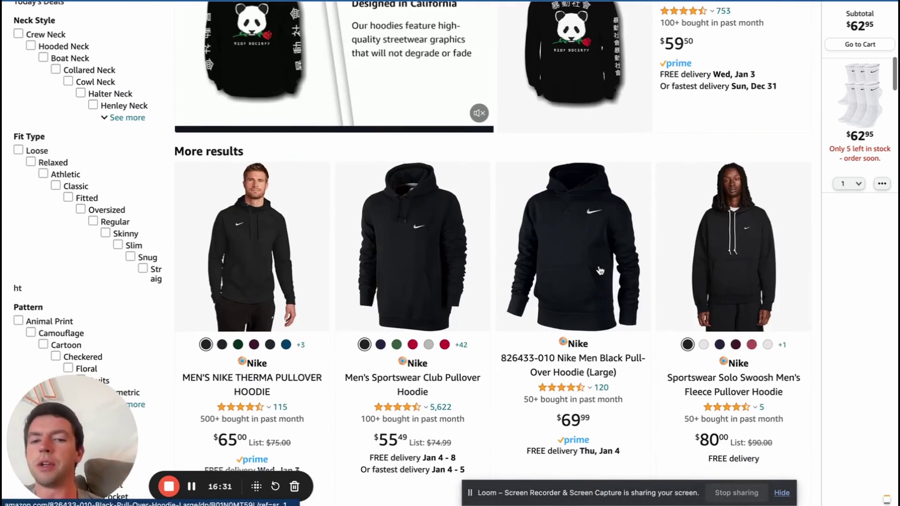
scroll(600, 270, down, 7)
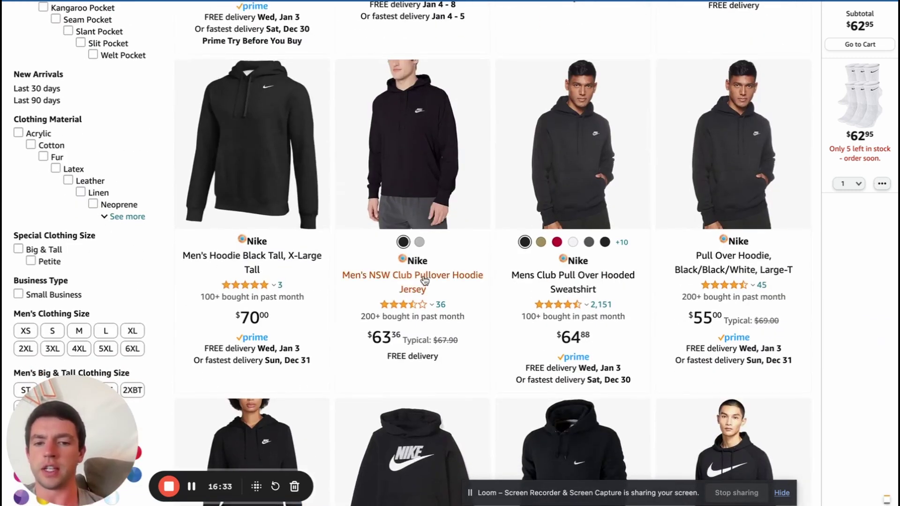
click(424, 280)
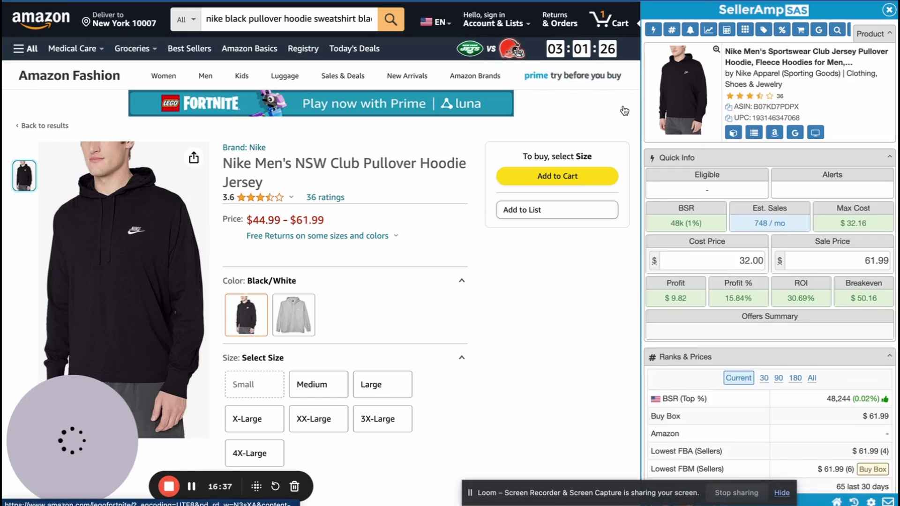
Step: Compare the jersey hoodie listing with DTLR's product page and review its Keepa variations by new price and offer count history
scroll(441, 182, down, 10)
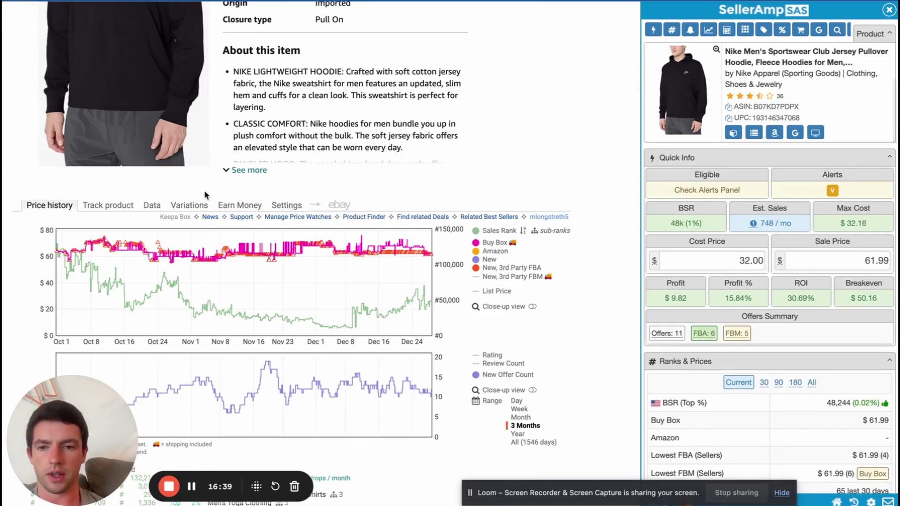
key(ctrl+Tab)
scroll(690, 159, down, 1)
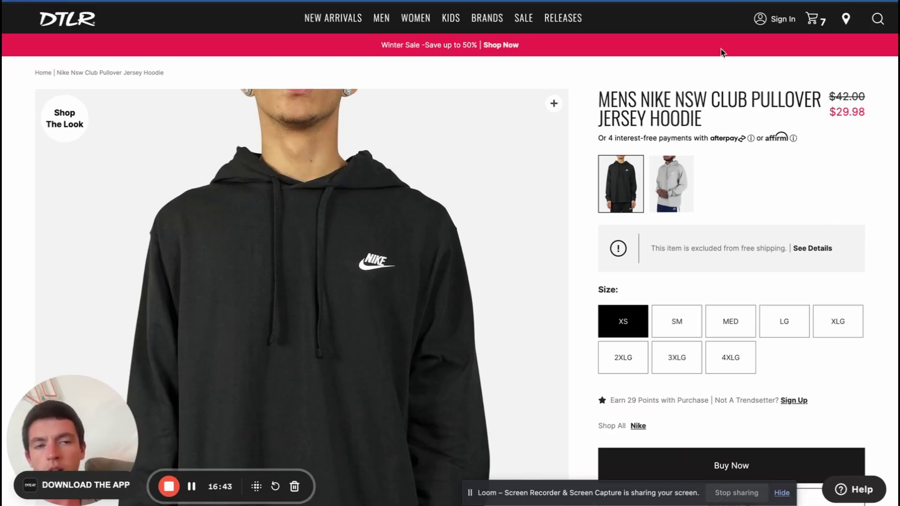
key(ctrl+shift+Tab)
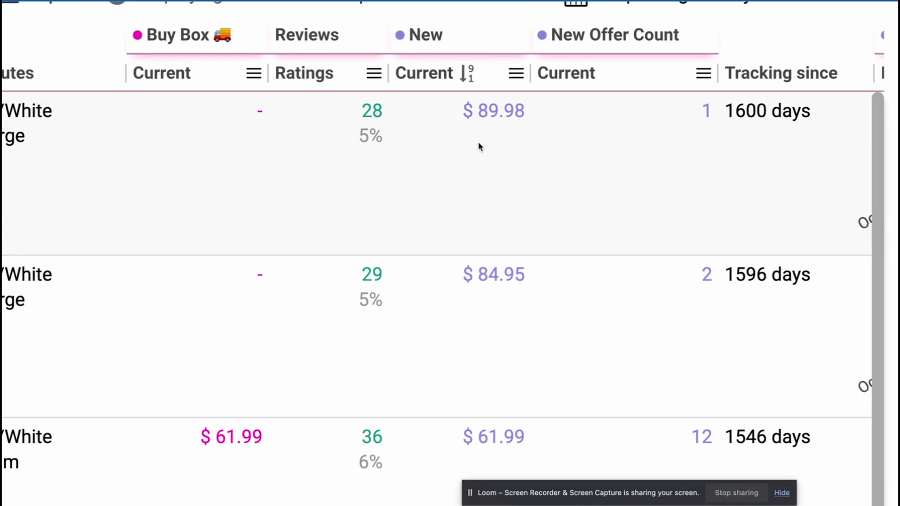
scroll(479, 146, right, 10)
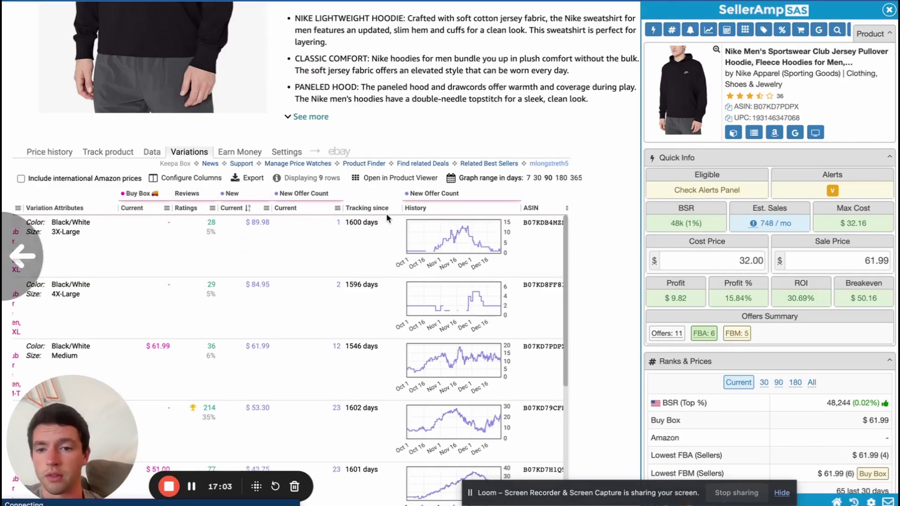
scroll(388, 218, left, 5)
Step: Check DTLR's sizes for the jersey hoodie and set the cost price of the Black/White 3X-Large Amazon variation to $32
key(alt+Right)
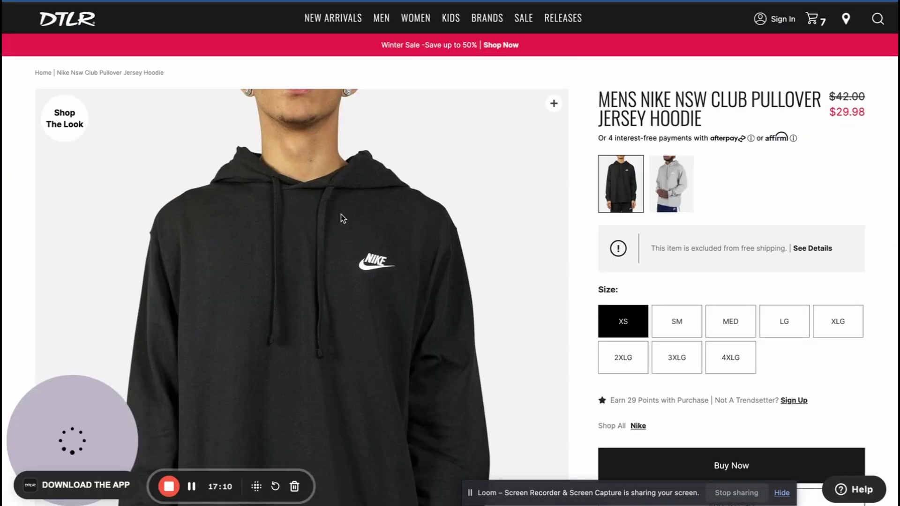
scroll(341, 215, down, 2)
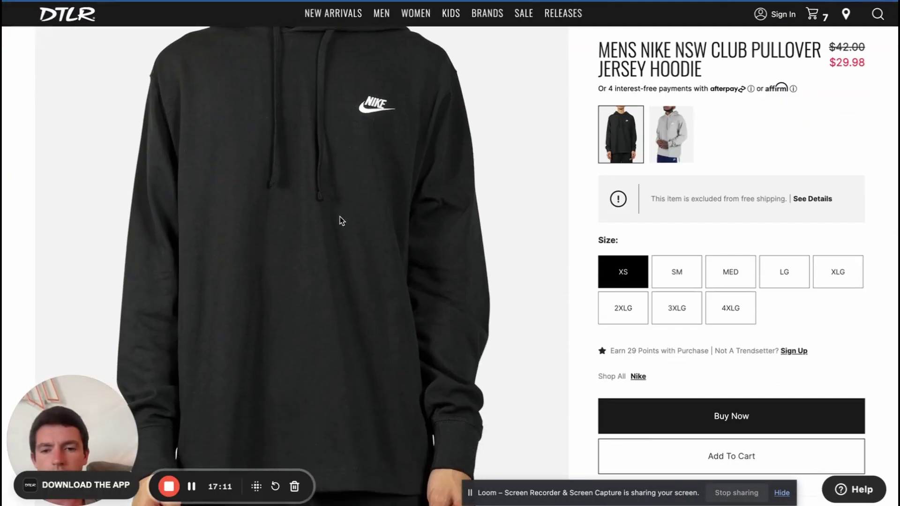
key(ctrl+Tab)
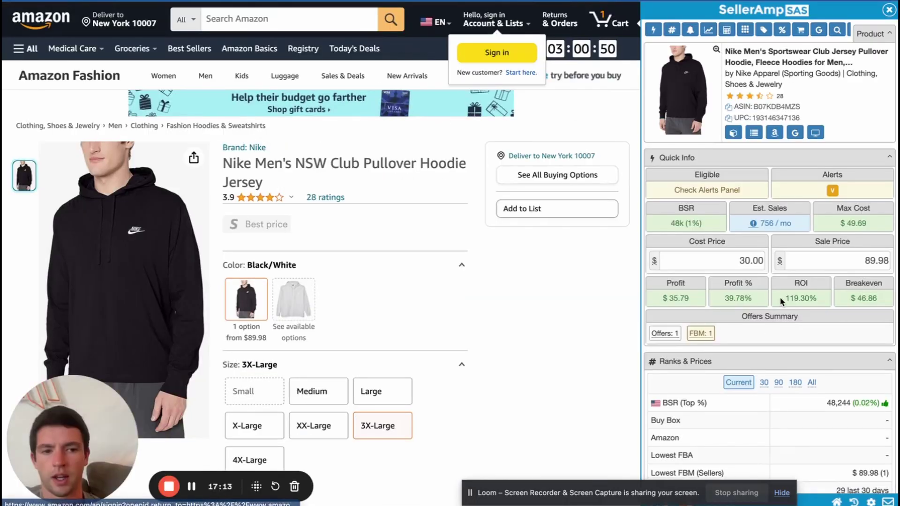
text(32)
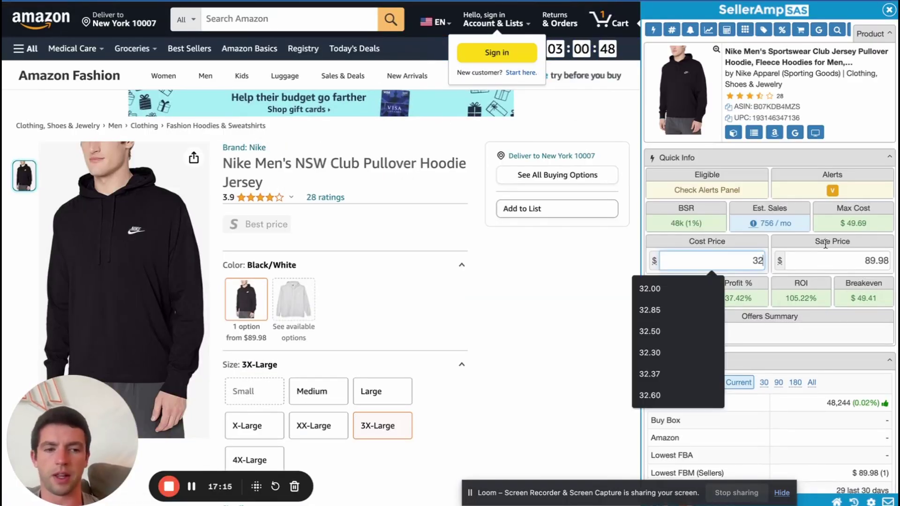
click(831, 238)
Step: Zoom the 3X-Large hoodie's Keepa price history in to December and set its SellerAmp sale price to $70
scroll(526, 345, down, 10)
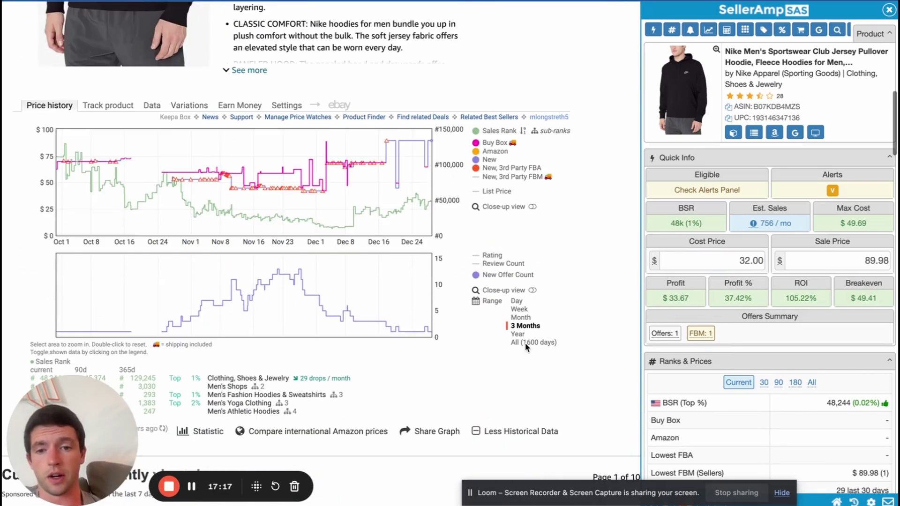
drag(331, 182, 433, 188)
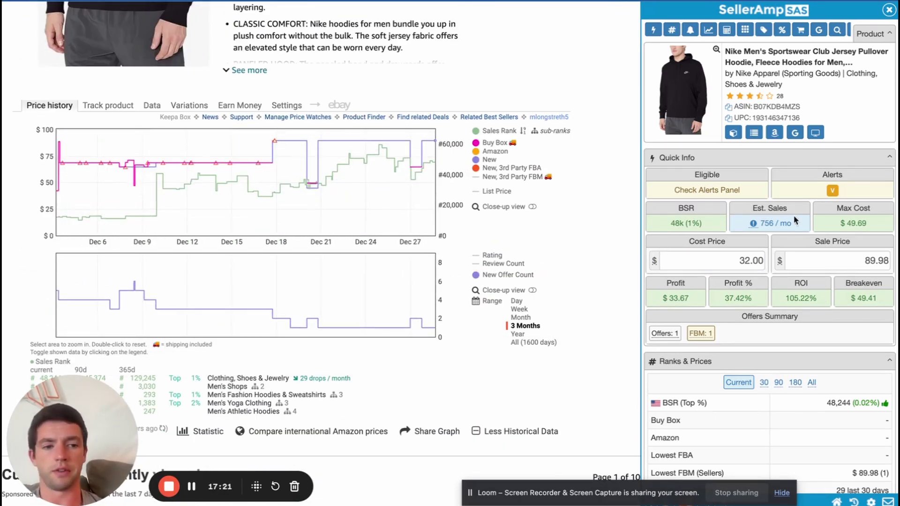
text(70)
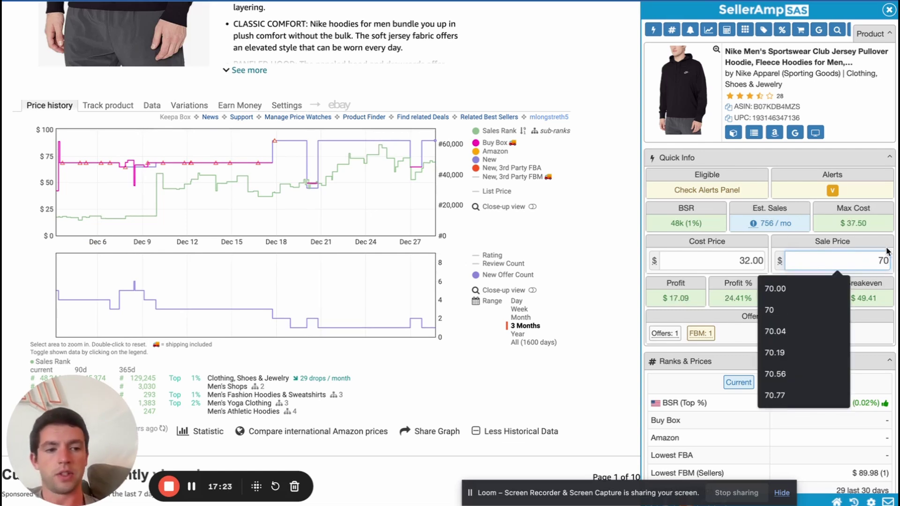
click(886, 248)
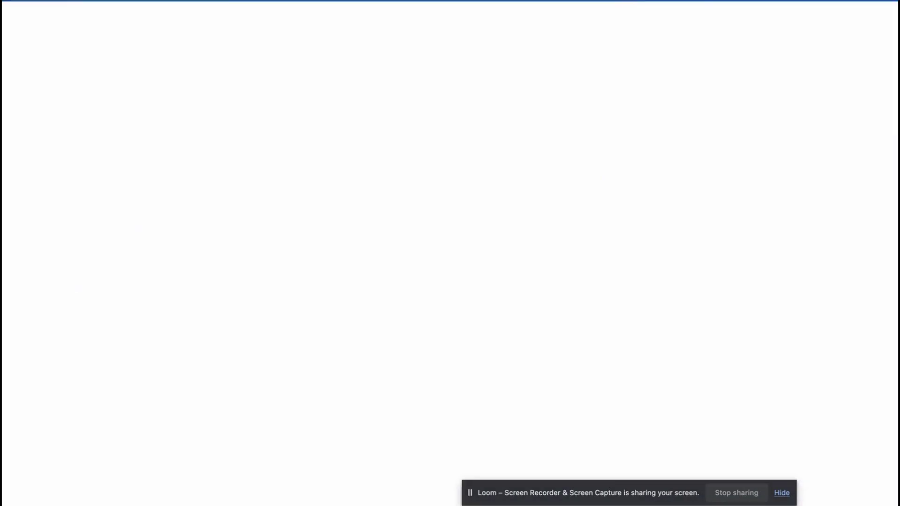
Step: Show third-party FBA prices on the Converse Chuck Taylor high-top's Keepa chart and search Google for the product title
scroll(398, 164, down, 8)
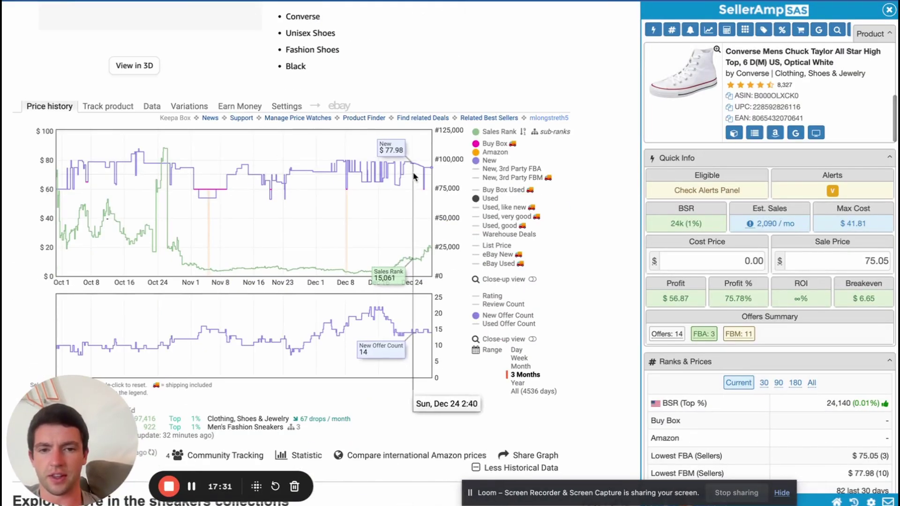
click(488, 169)
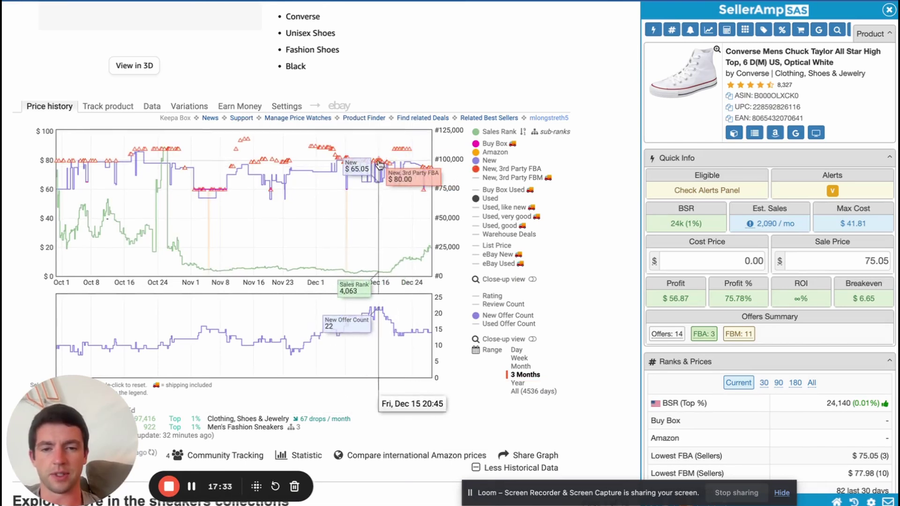
click(795, 133)
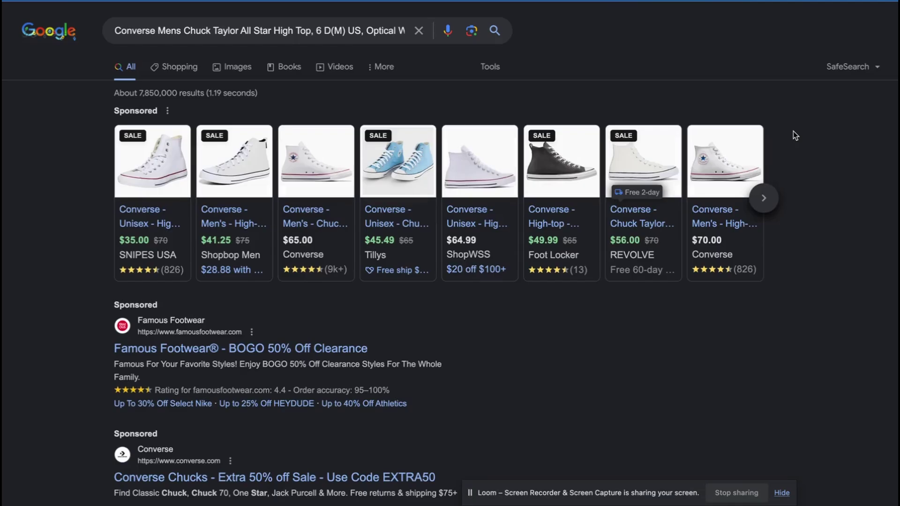
Step: Open the $35 SNIPES USA offer for the white Chuck Taylor All Star HI and inspect its photos and description
click(138, 218)
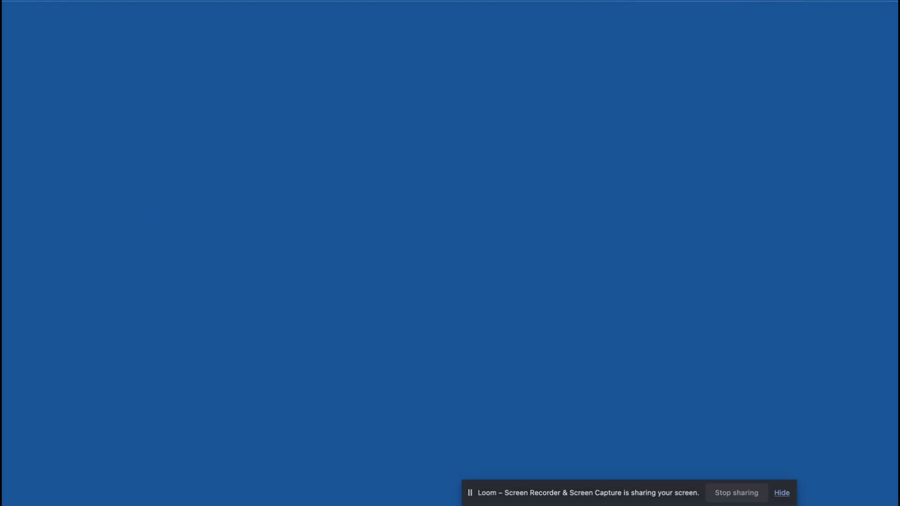
scroll(591, 189, down, 2)
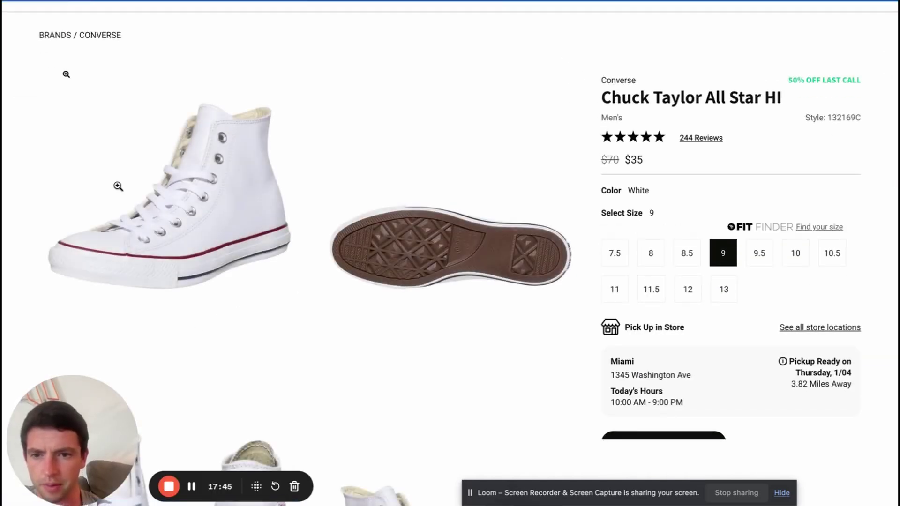
click(116, 185)
click(117, 185)
scroll(141, 217, up, 5)
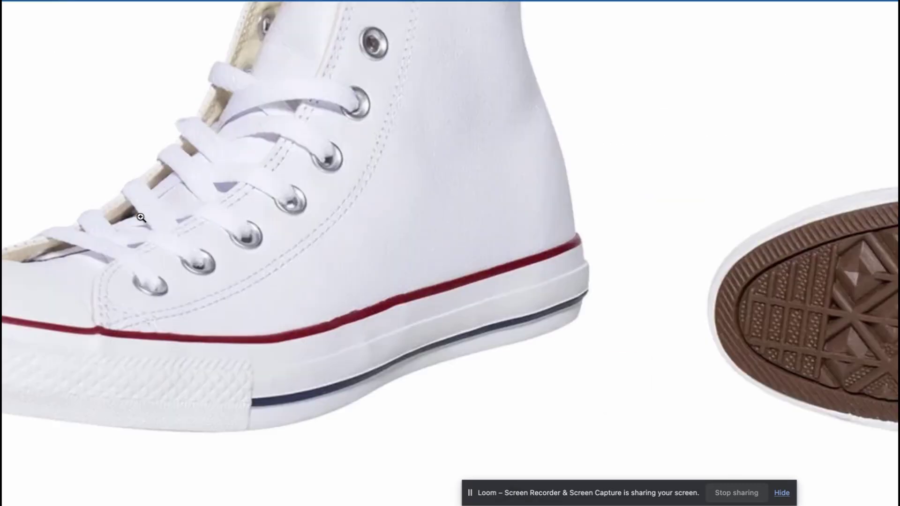
scroll(141, 217, down, 11)
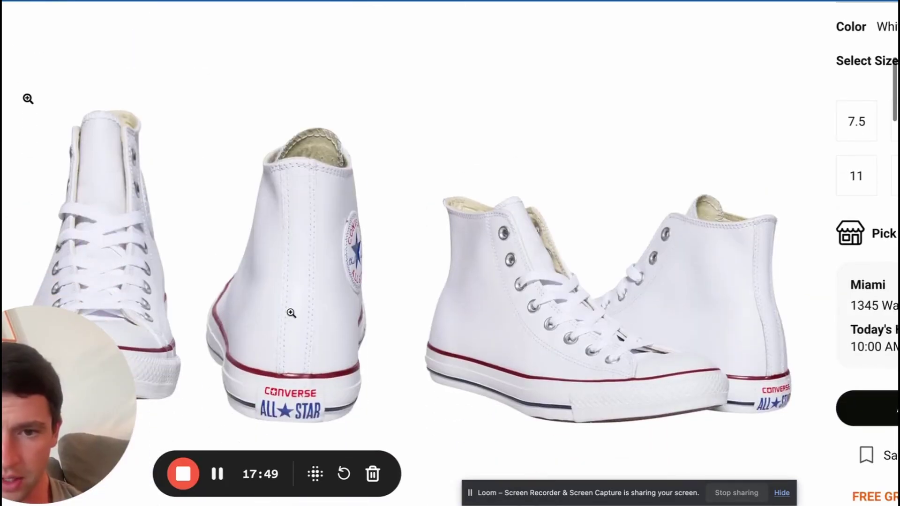
scroll(291, 313, down, 3)
scroll(291, 313, up, 5)
scroll(569, 227, down, 8)
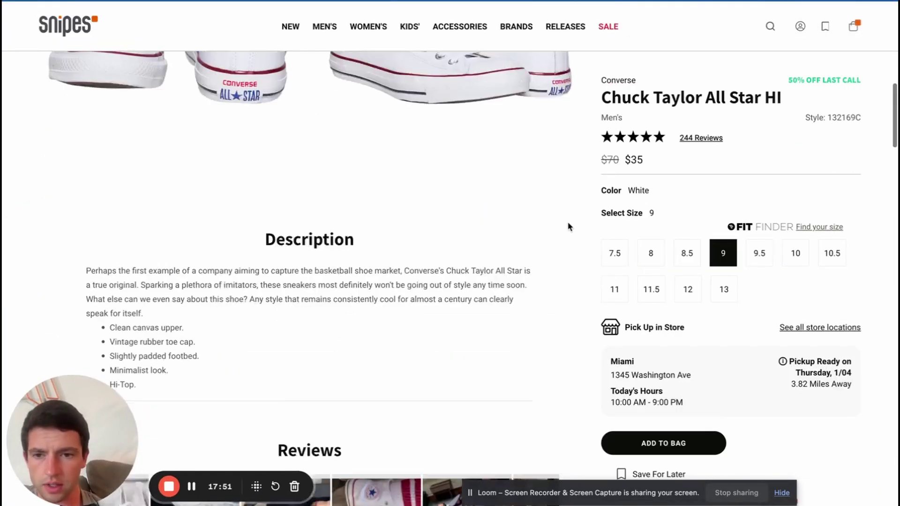
Step: Return to the Converse Hi-Top Trainers Amazon listing and check its photos, colors and sizes against the SNIPES shoe
scroll(568, 226, up, 10)
click(586, 1)
scroll(501, 148, up, 15)
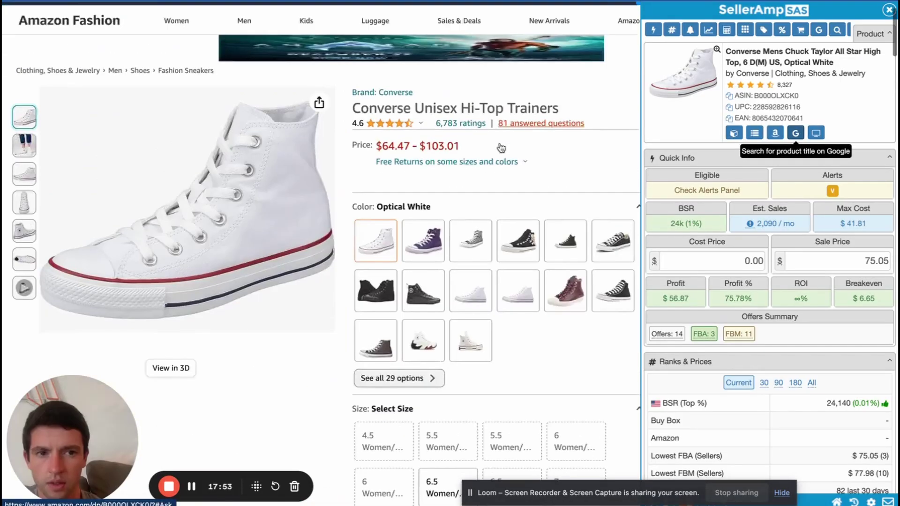
scroll(501, 148, up, 2)
scroll(456, 263, down, 7)
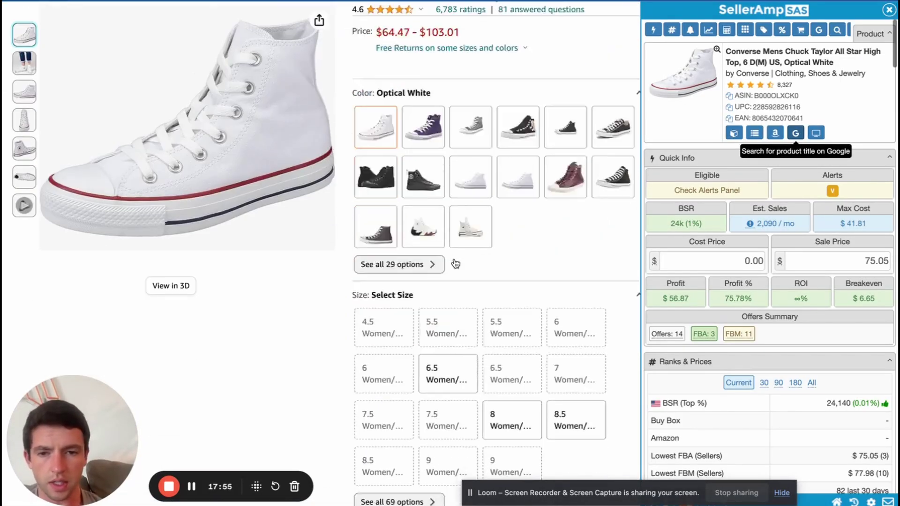
scroll(387, 342, down, 4)
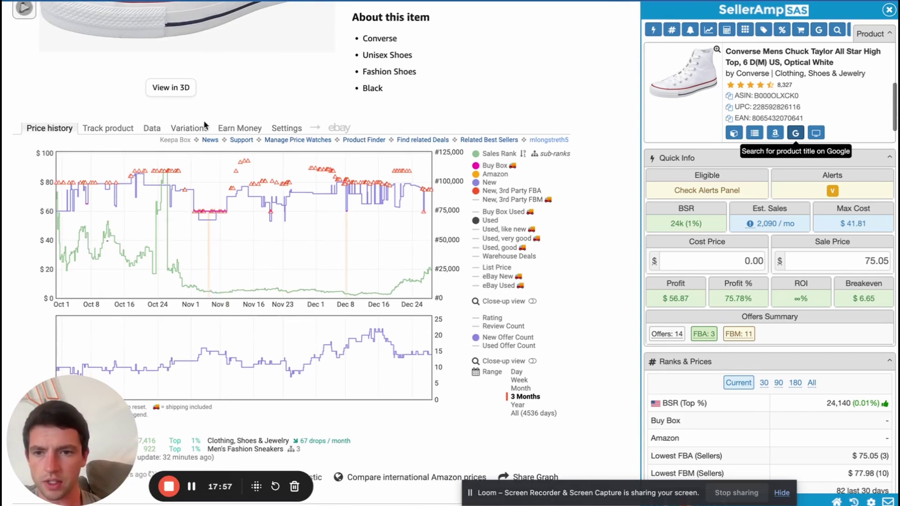
Step: Sort the Converse listing's Keepa variations by ratings and open the Optical White size 12 variation
click(205, 125)
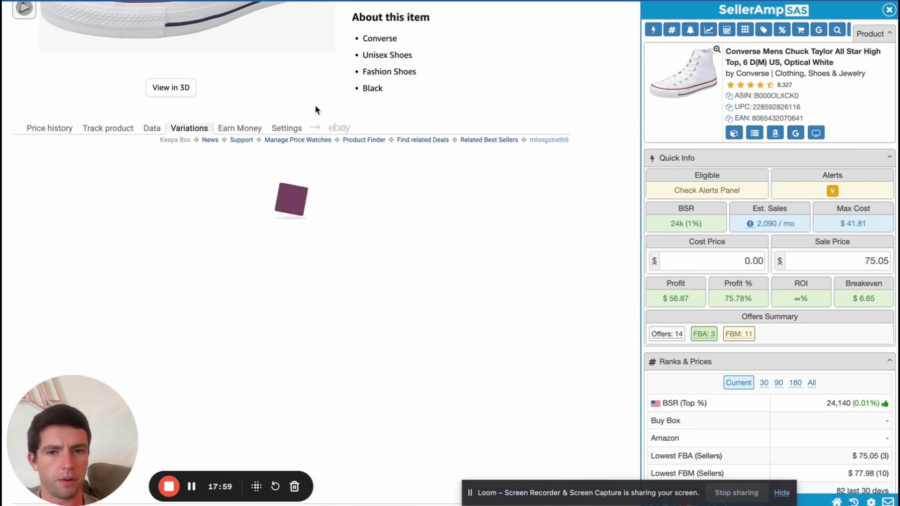
click(369, 184)
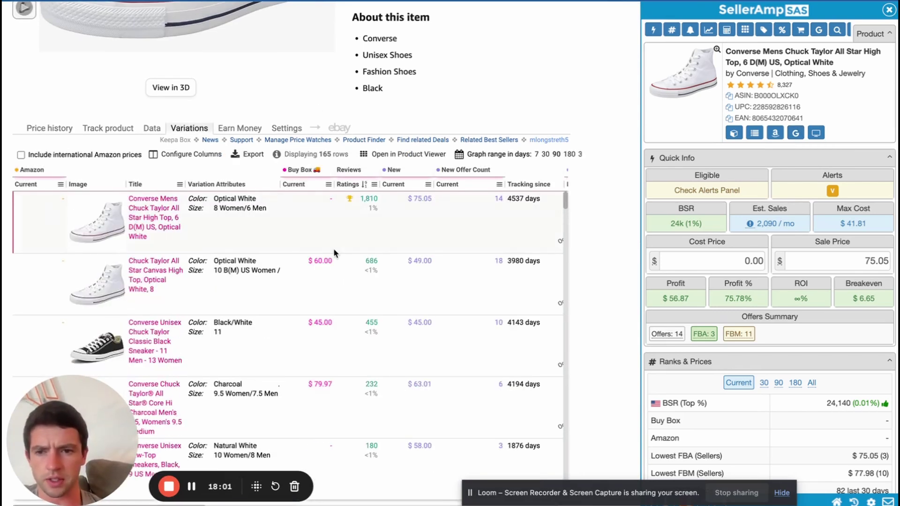
scroll(200, 274, down, 6)
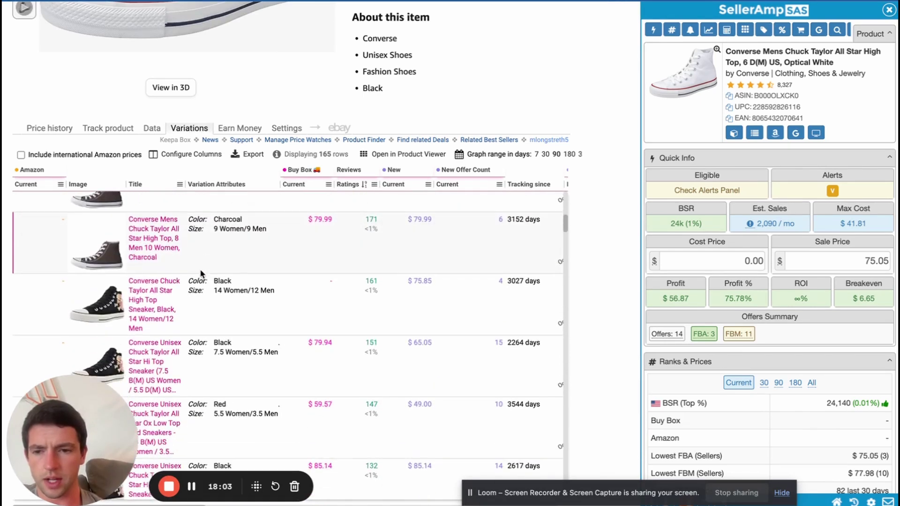
scroll(214, 274, down, 15)
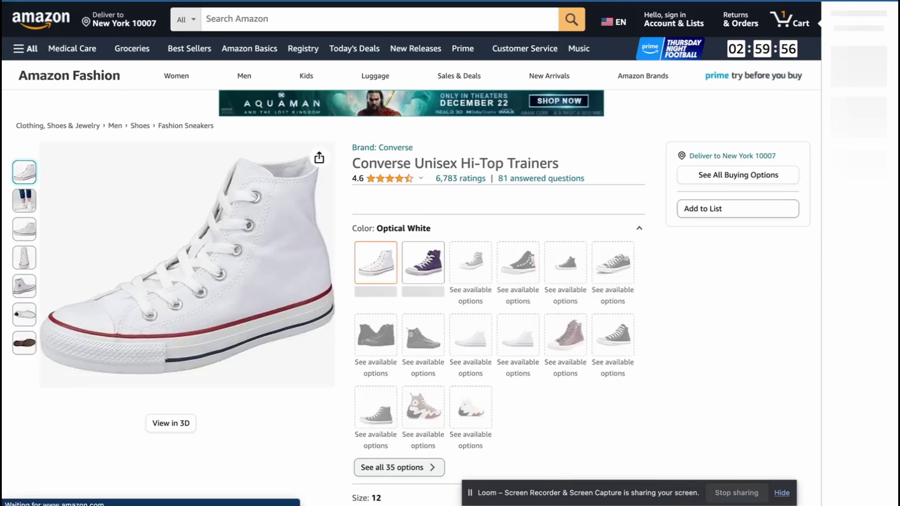
Step: Select size 12 for the Chuck Taylor All Star HI on SNIPES and examine the shoe photo close up
key(ctrl+Tab)
click(694, 355)
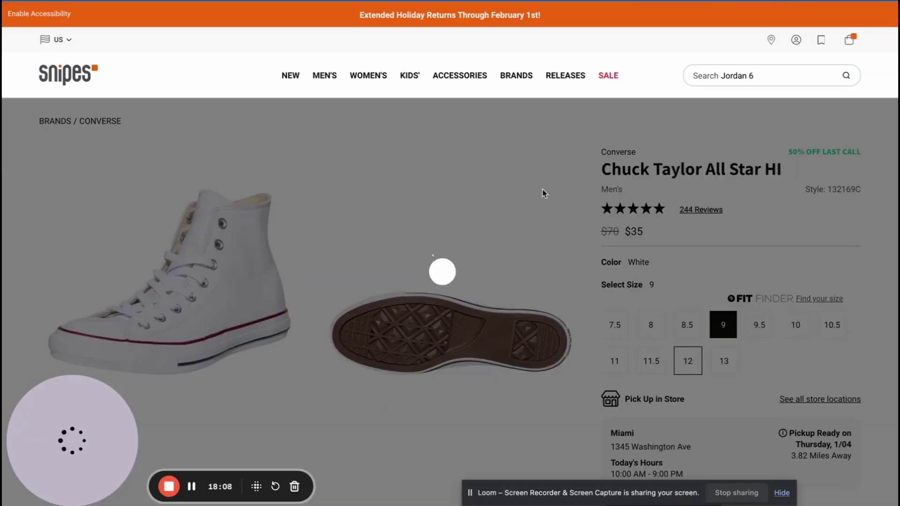
scroll(215, 287, up, 5)
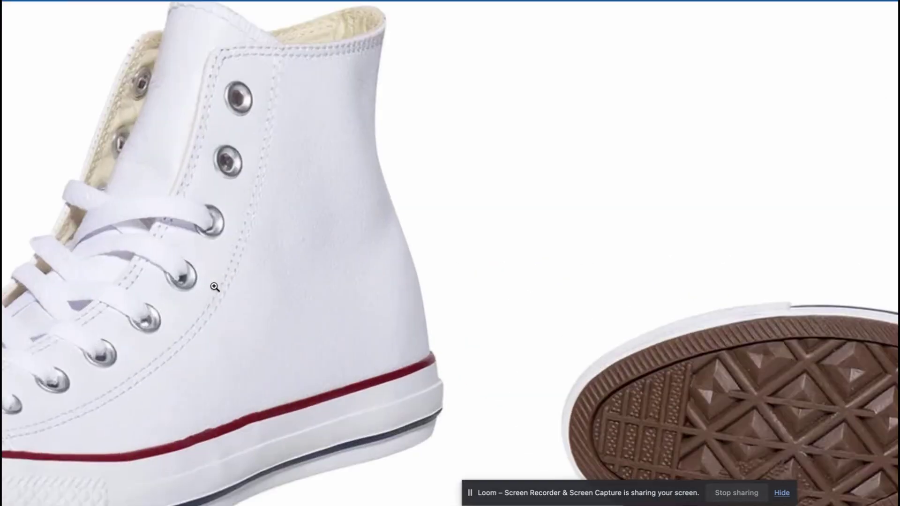
Step: Examine the remaining Chuck Taylor All Star HI photos on SNIPES, including the side and heel views
scroll(215, 287, down, 5)
scroll(330, 268, down, 3)
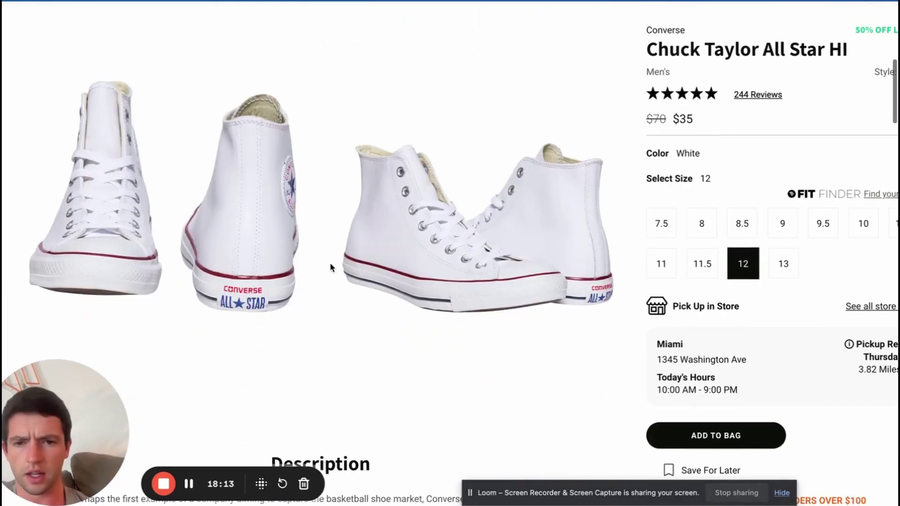
scroll(557, 239, up, 5)
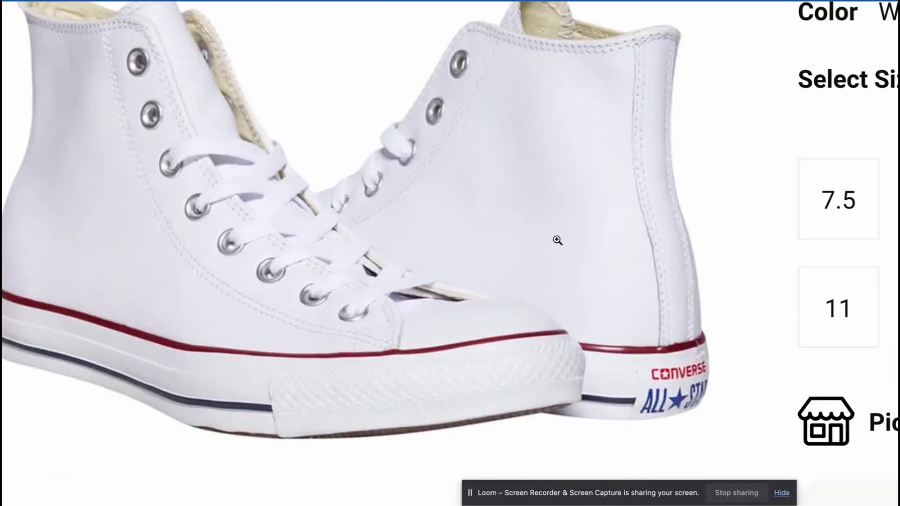
scroll(557, 240, down, 5)
scroll(99, 204, left, 2)
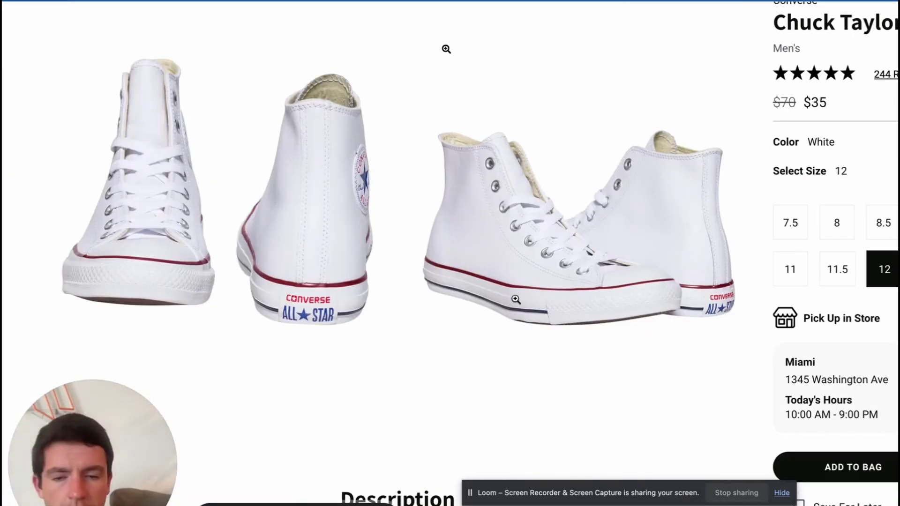
scroll(515, 299, up, 2)
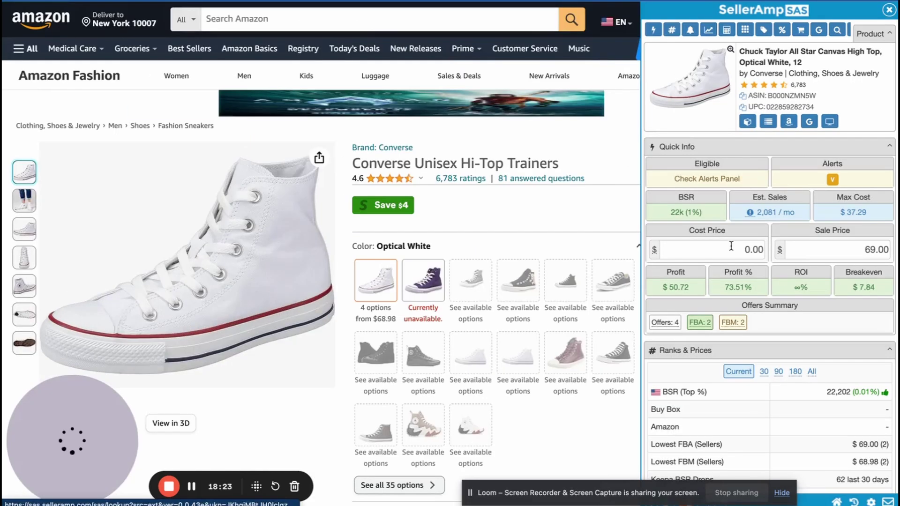
Step: Set the SellerAmp cost price to $35 for the Optical White size 12 Converse listing and review its details and price history
click(730, 246)
text(35)
scroll(510, 239, down, 12)
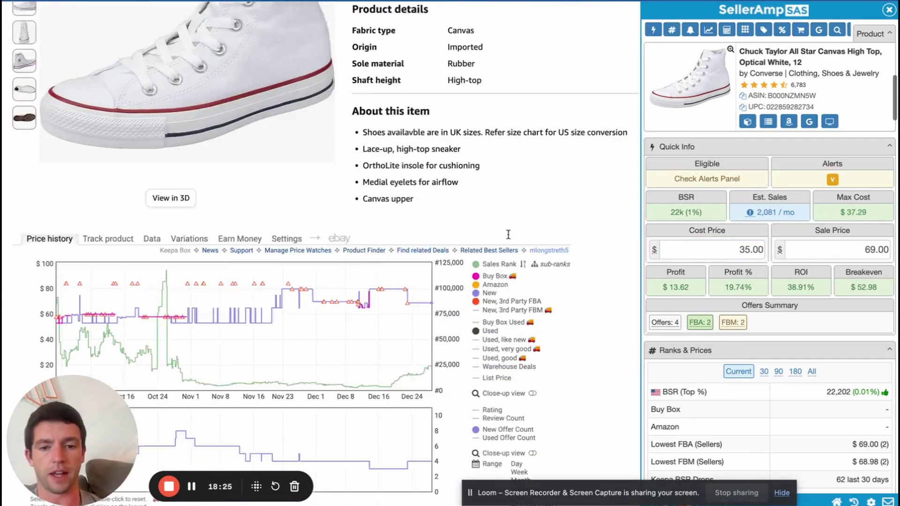
scroll(418, 167, up, 6)
scroll(420, 172, up, 5)
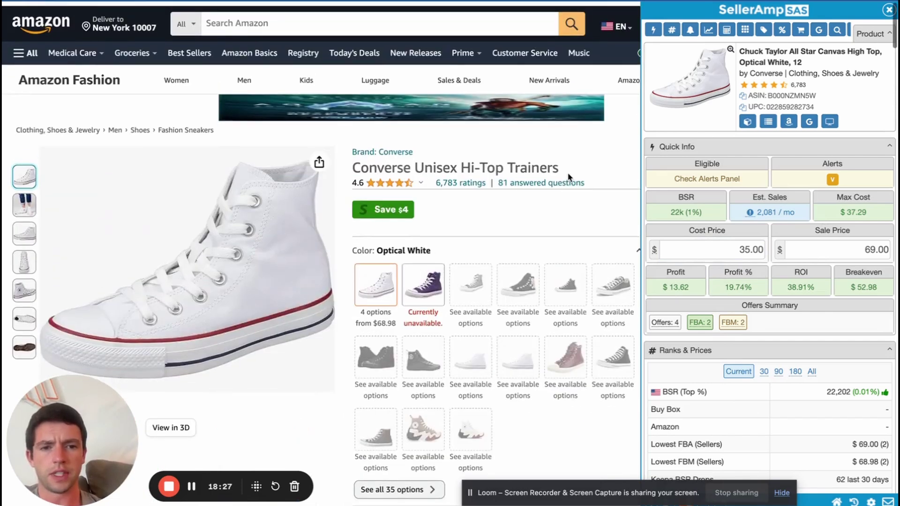
Step: Zoom the Converse listing's Keepa chart to early November through late December and set the SellerAmp sale price to $80
scroll(461, 284, down, 8)
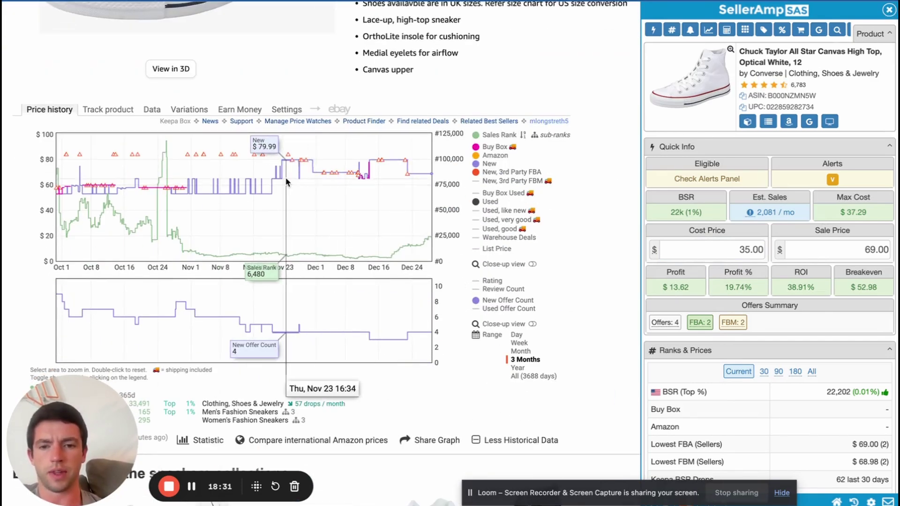
drag(203, 211, 431, 211)
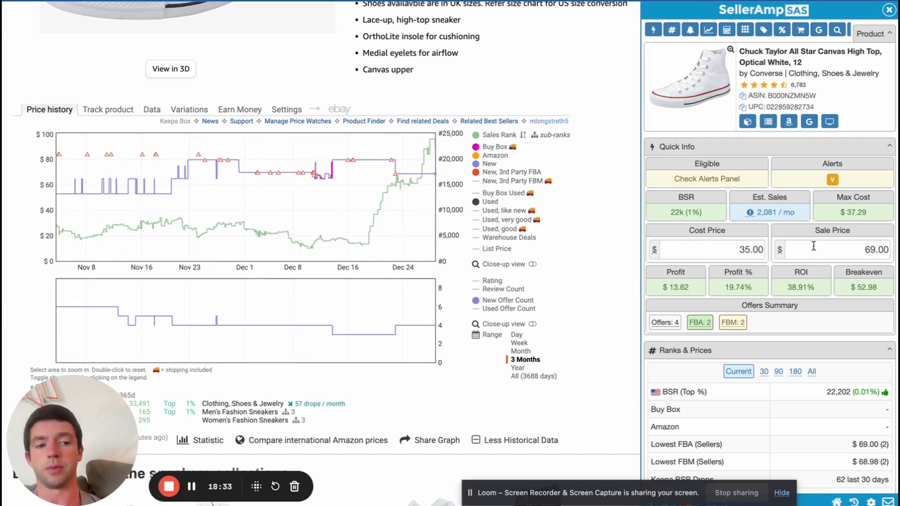
text(80)
key(Return)
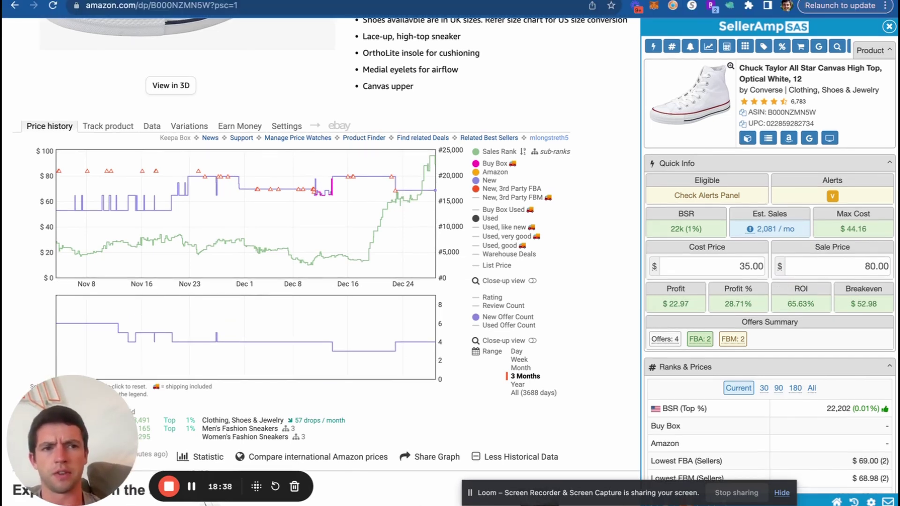
Step: Switch to the adidas Men's Kaptir 3.0 listing and sort its Keepa variations by current Buy Box price
click(506, 1)
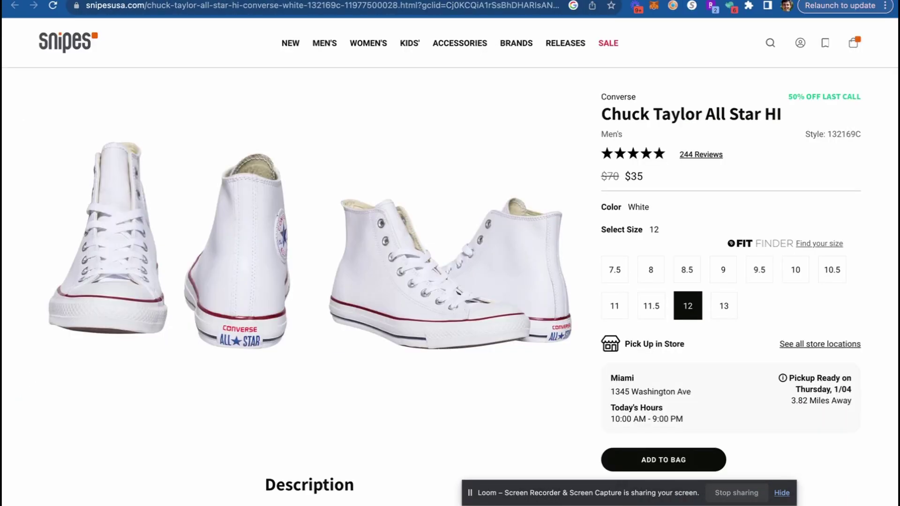
click(535, 1)
scroll(544, 173, down, 4)
scroll(544, 168, down, 10)
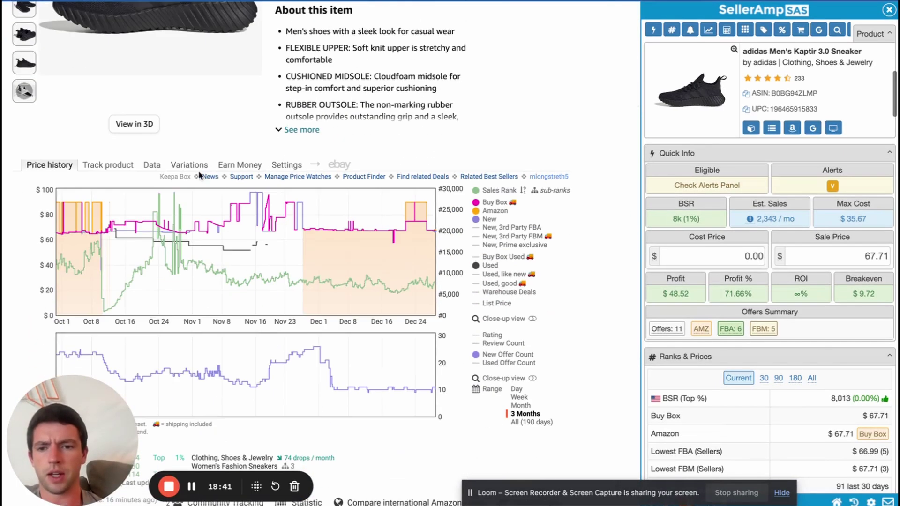
click(213, 163)
scroll(501, 113, down, 1)
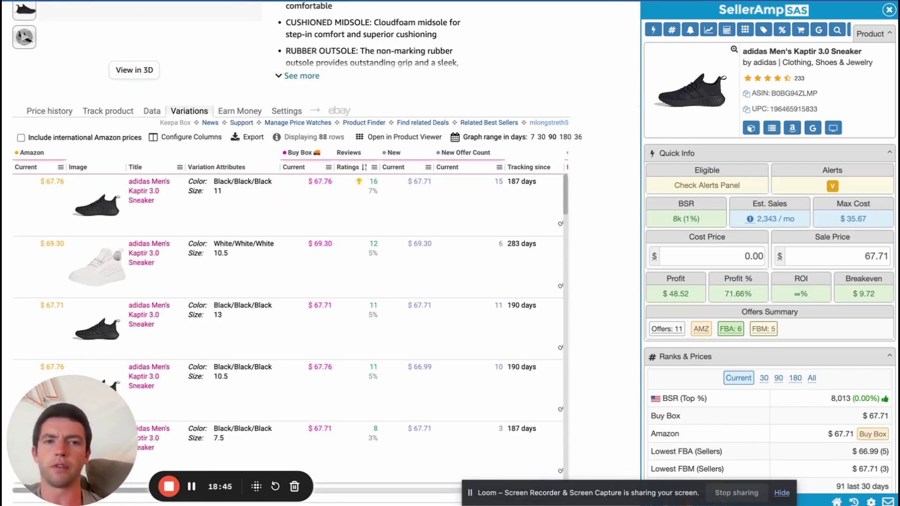
click(304, 169)
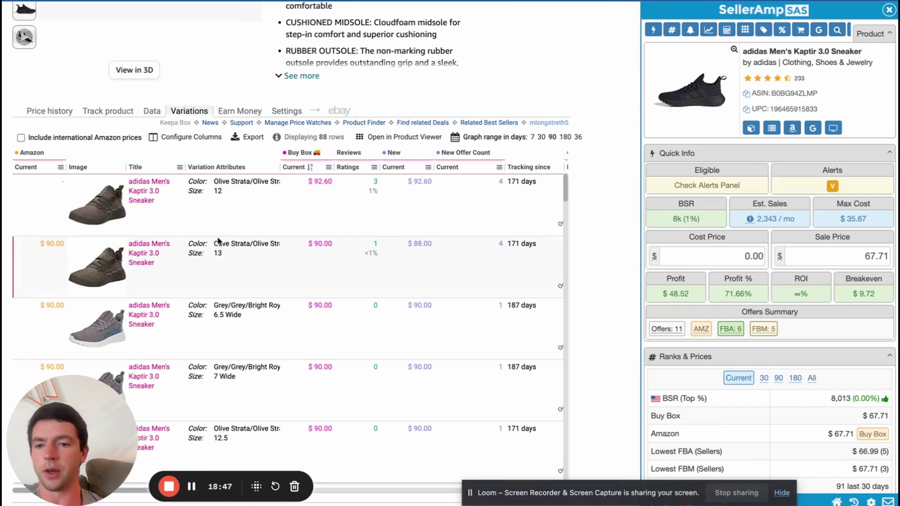
Step: Filter the Kaptir 3.0 variations to those without an Amazon price, sort them by ratings, and open the black 11 Wide variation
click(60, 168)
click(64, 183)
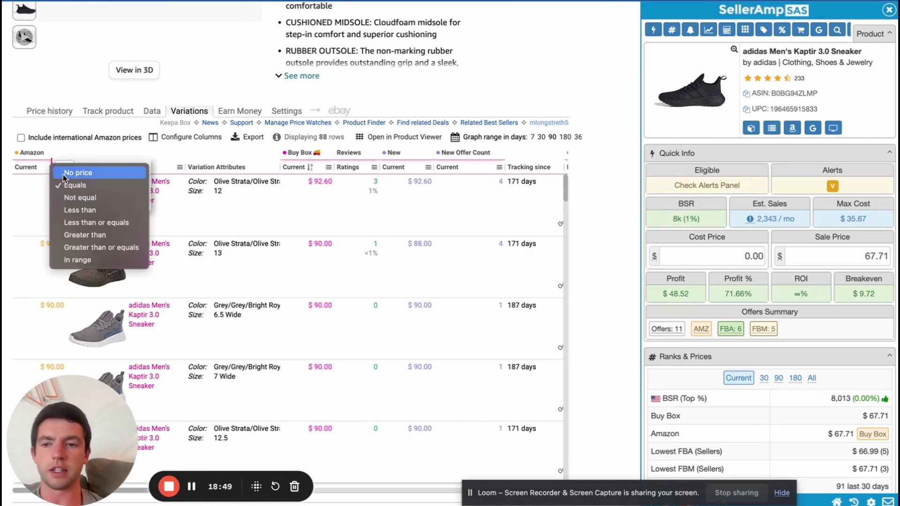
click(77, 173)
click(353, 169)
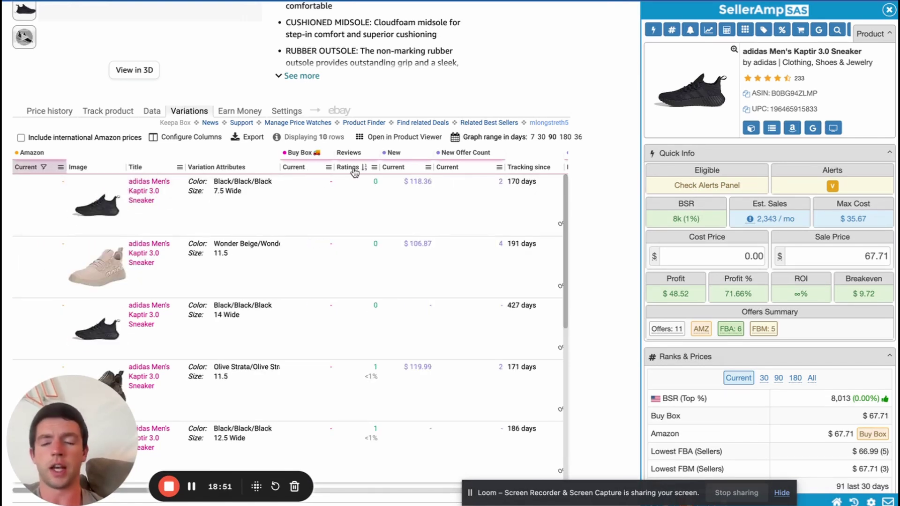
click(353, 169)
click(158, 192)
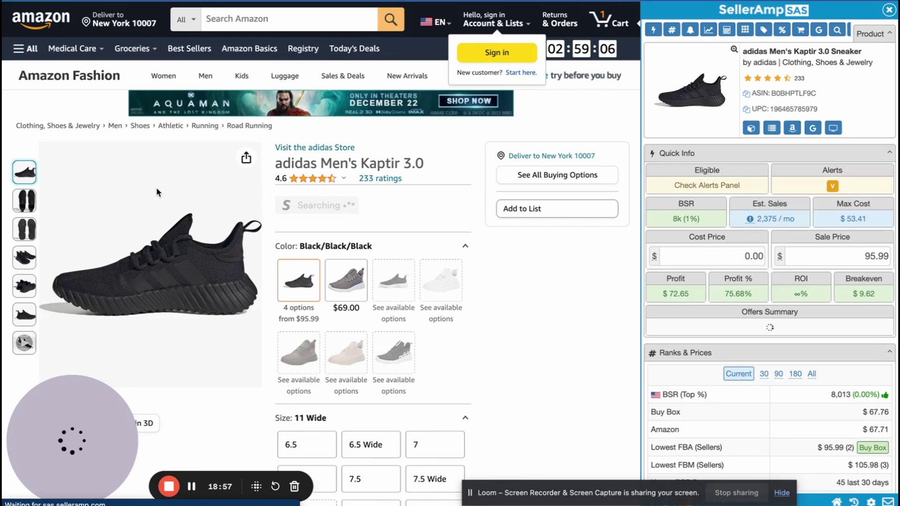
Step: Check the price history and Buy Box statistics in Keepa for the black Kaptir 3.0 size 11 Wide
scroll(455, 243, down, 7)
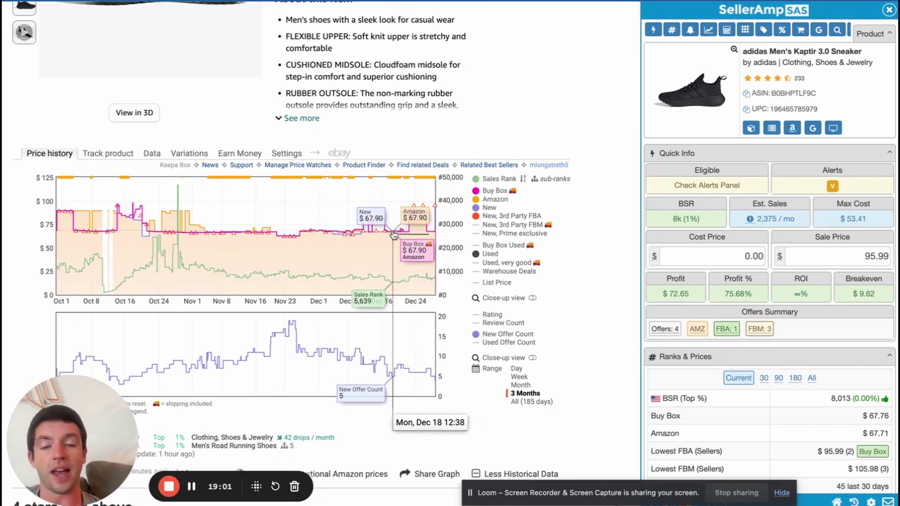
scroll(343, 237, down, 2)
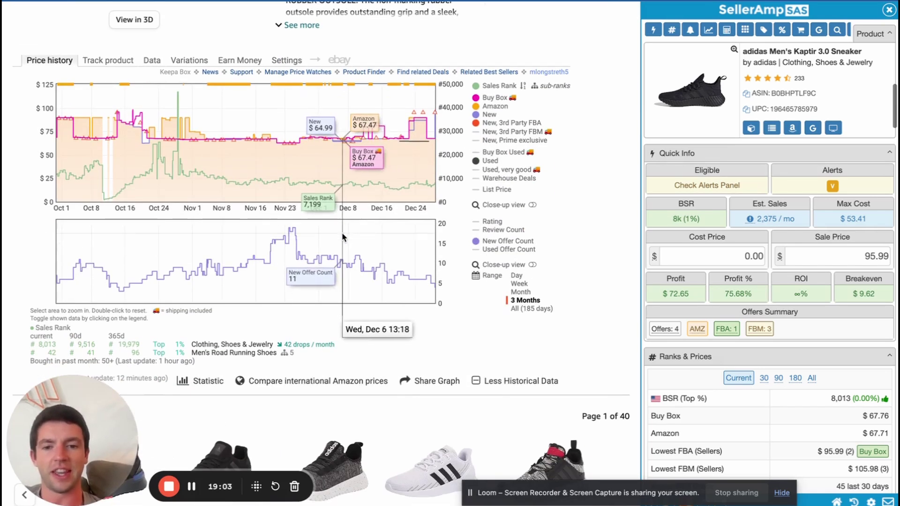
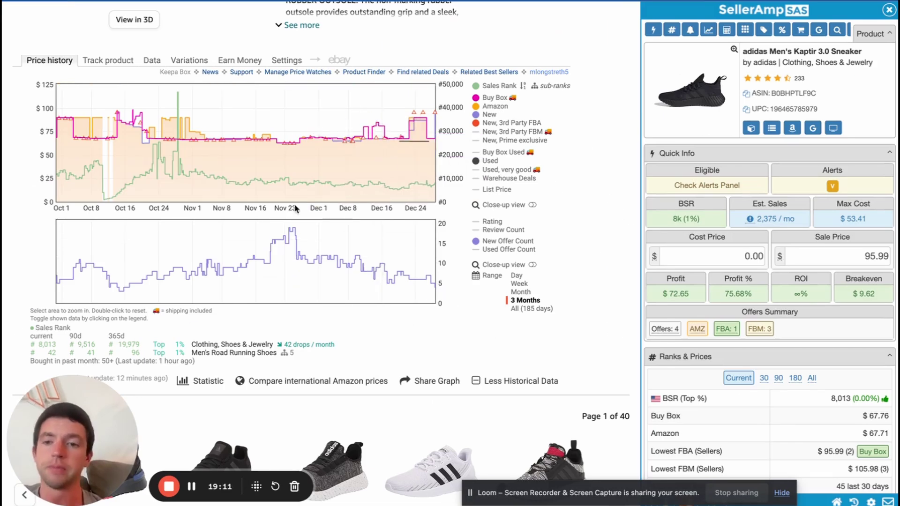
click(152, 63)
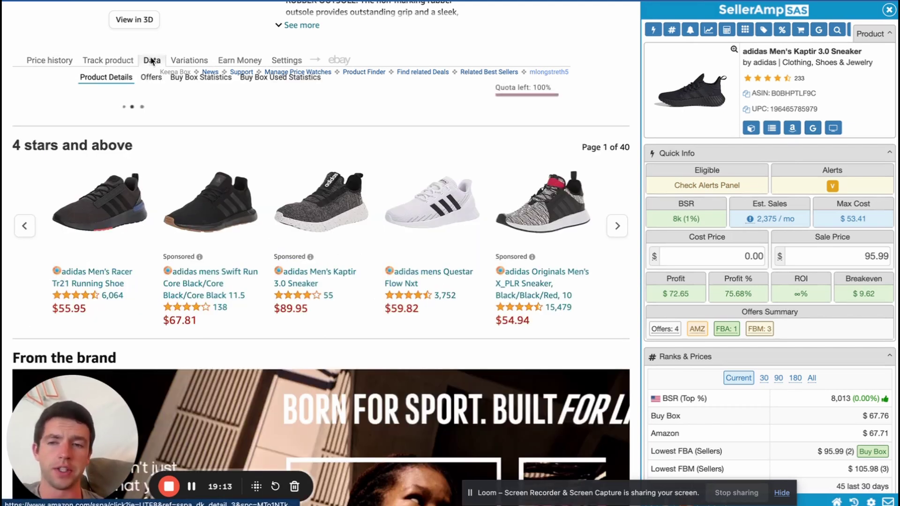
click(176, 82)
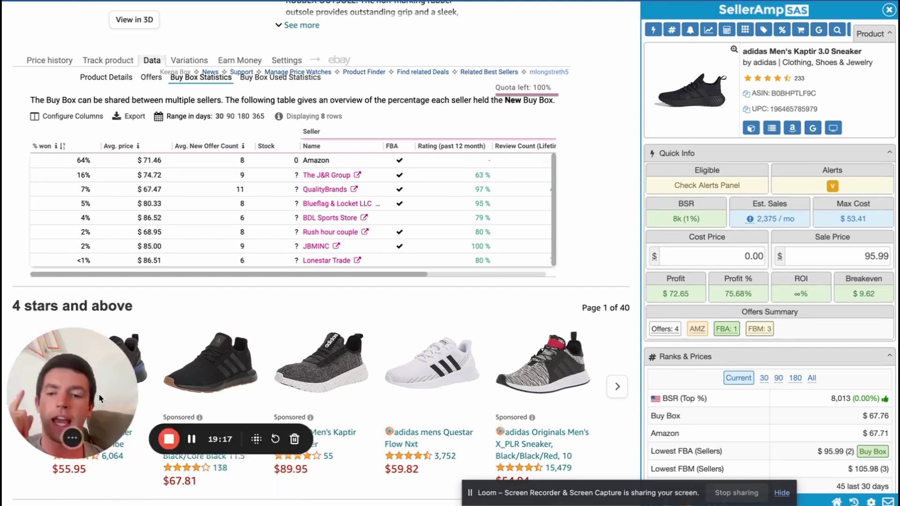
Step: Search Google for the adidas Men's Kaptir 3.0 Sneaker title and browse the sponsored retail offers
drag(98, 392, 6, 478)
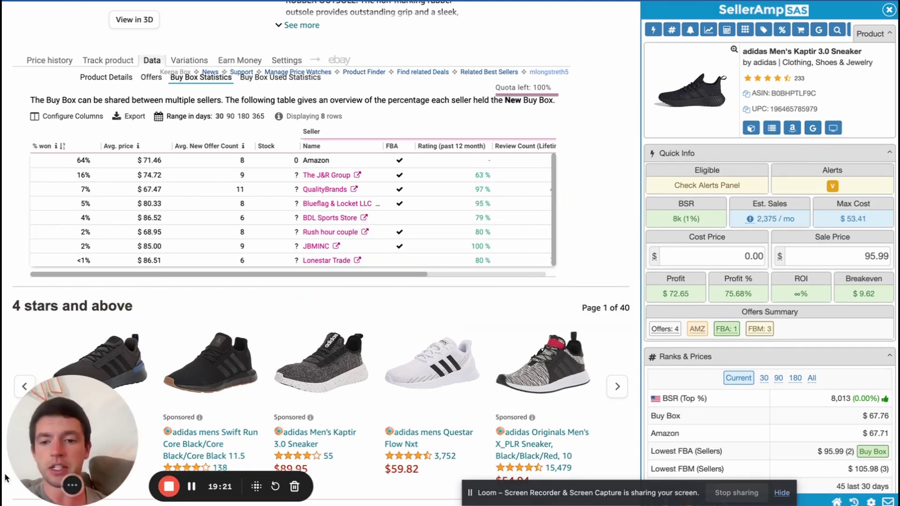
click(813, 128)
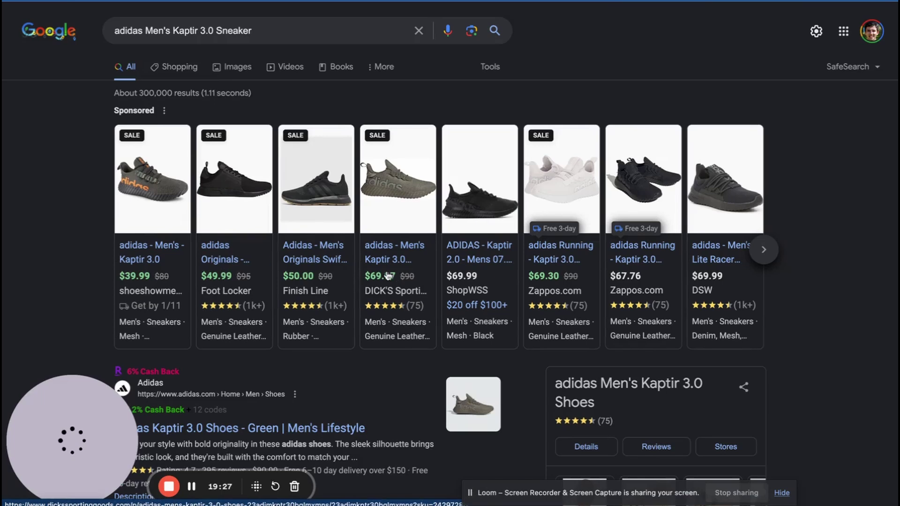
scroll(388, 276, right, 5)
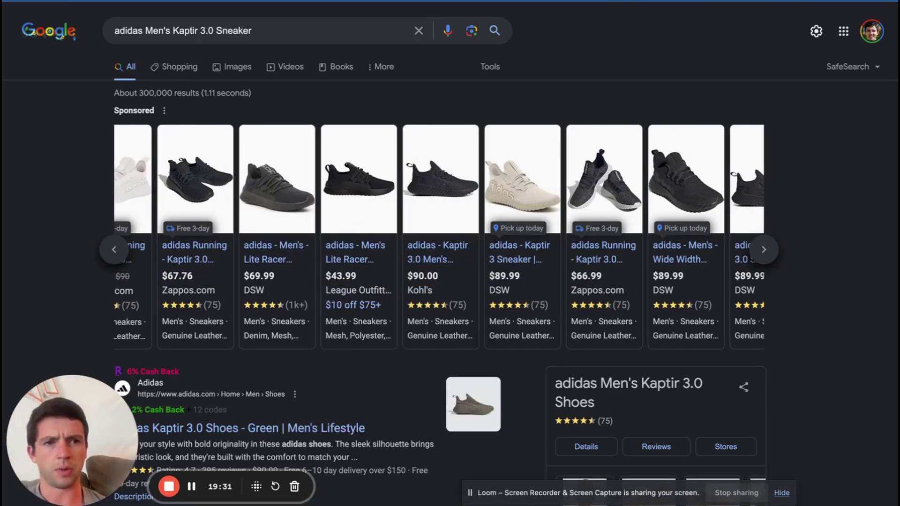
Step: Go to the black Converse Chuck Taylor kids high-top listing, search its title on Google, and browse the sponsored offers
key(ctrl+Tab)
scroll(351, 202, down, 15)
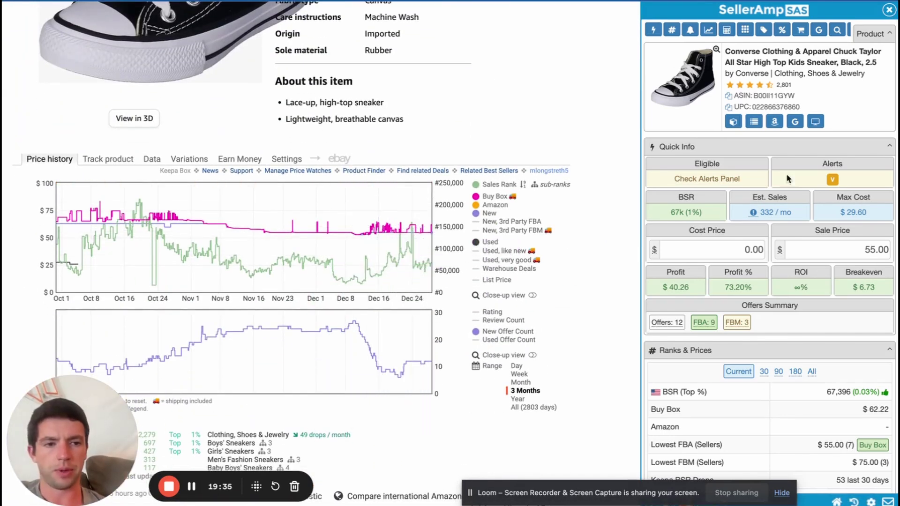
click(794, 123)
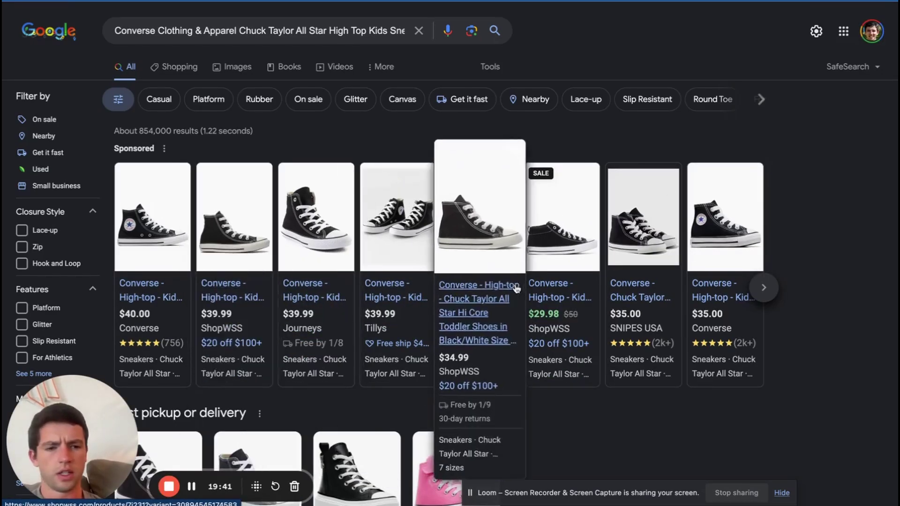
scroll(517, 289, right, 5)
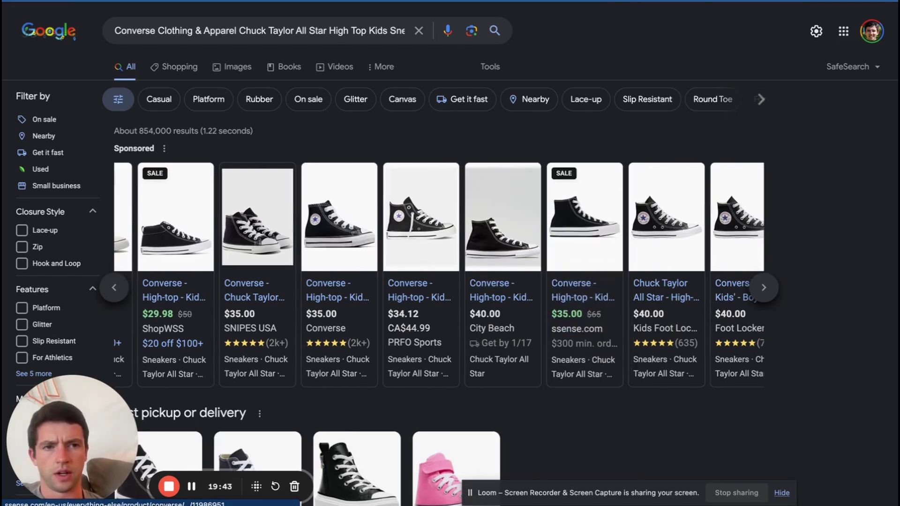
Step: Return to the Converse kids high-top listing and sort its Keepa variations by current Buy Box price
click(712, 1)
click(197, 35)
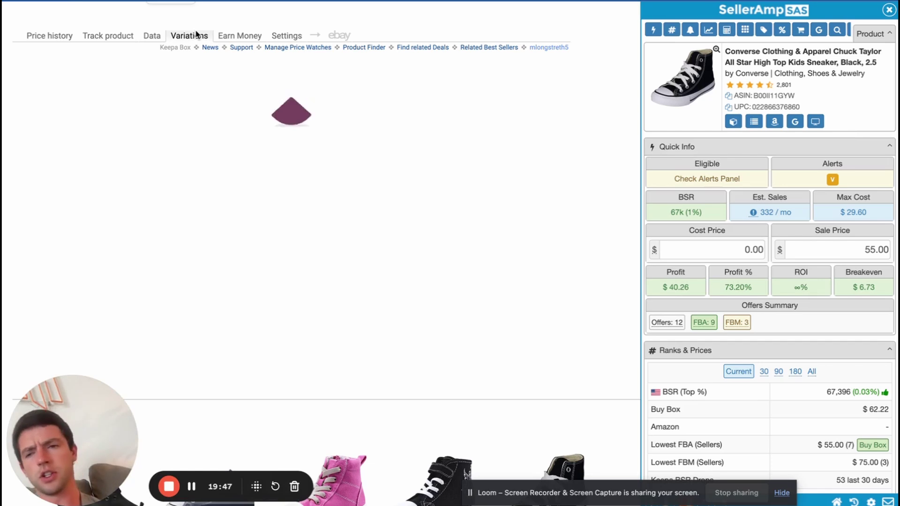
click(294, 92)
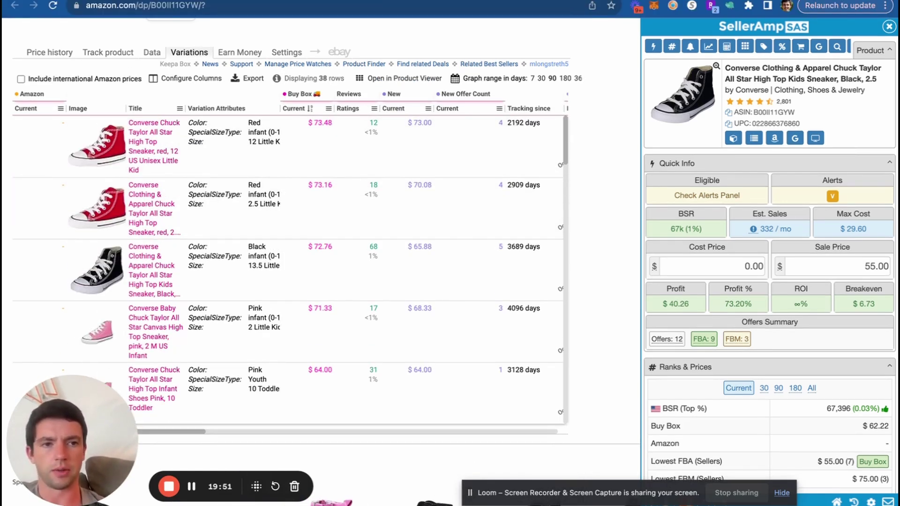
Step: Switch to the Nike Club Swoosh Men's Fleece Sweatpants listing, search its title on Google, and browse the sponsored offers
click(281, 1)
click(281, 1)
scroll(416, 158, down, 14)
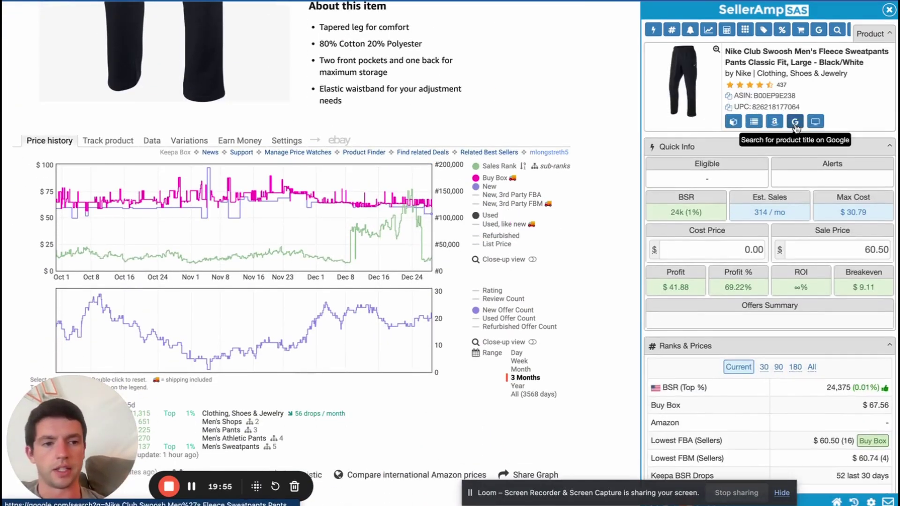
click(795, 123)
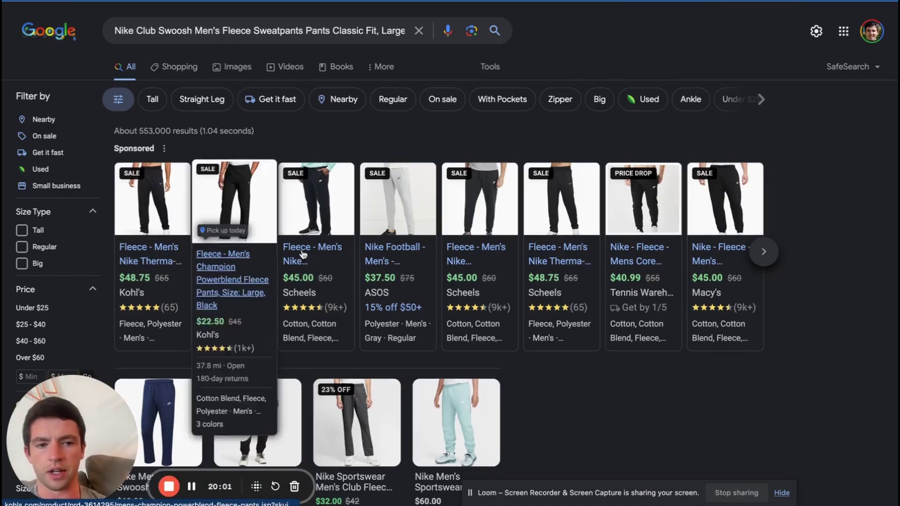
scroll(400, 265, right, 10)
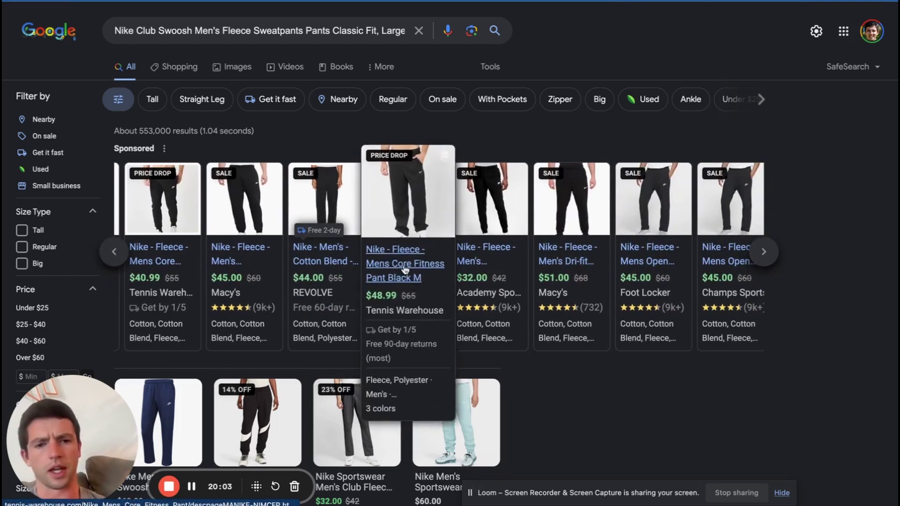
mouse_move(489, 273)
mouse_move(694, 1)
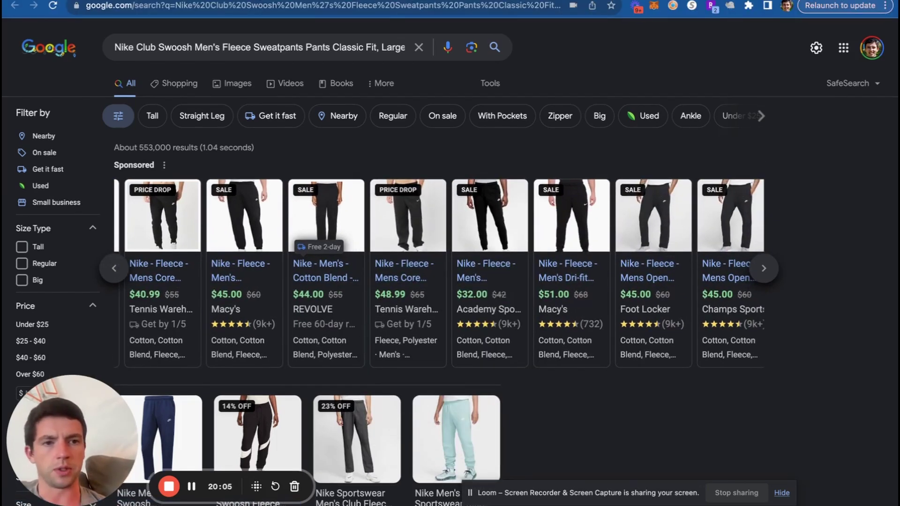
Step: Check the price history of the Nike Everyday Max Cushion Crew Training Sock listing and search its title on Google
key(ctrl+Tab)
scroll(394, 241, down, 15)
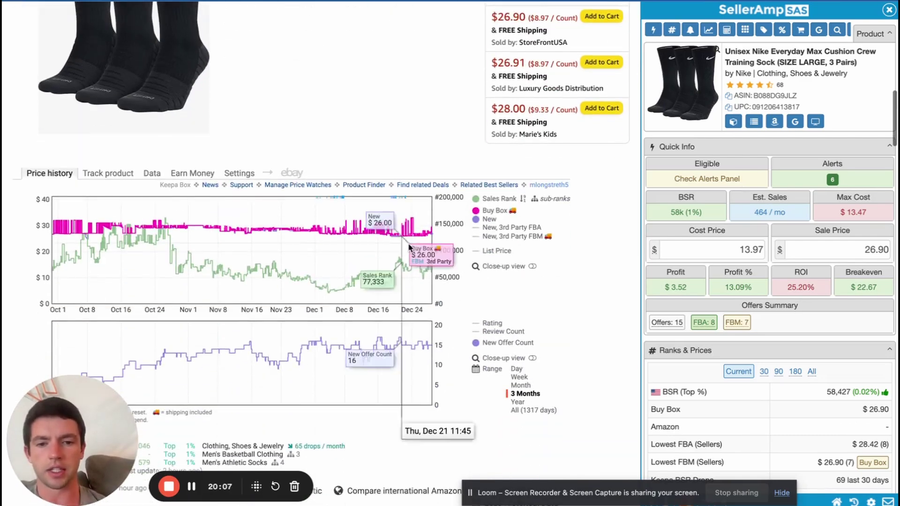
click(794, 122)
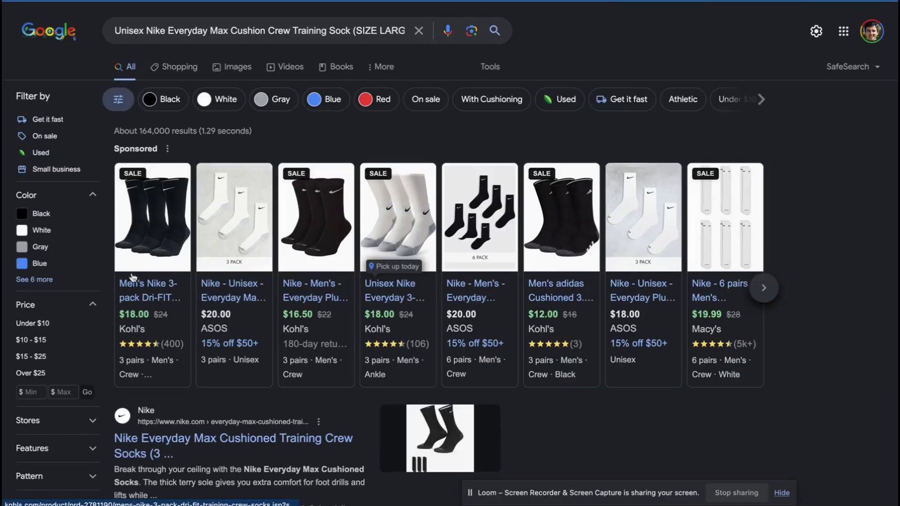
Step: Finish with the sock offers, check the price history of the Nike Heritage Hip Pack listing, and search its title on Google
scroll(277, 312, right, 7)
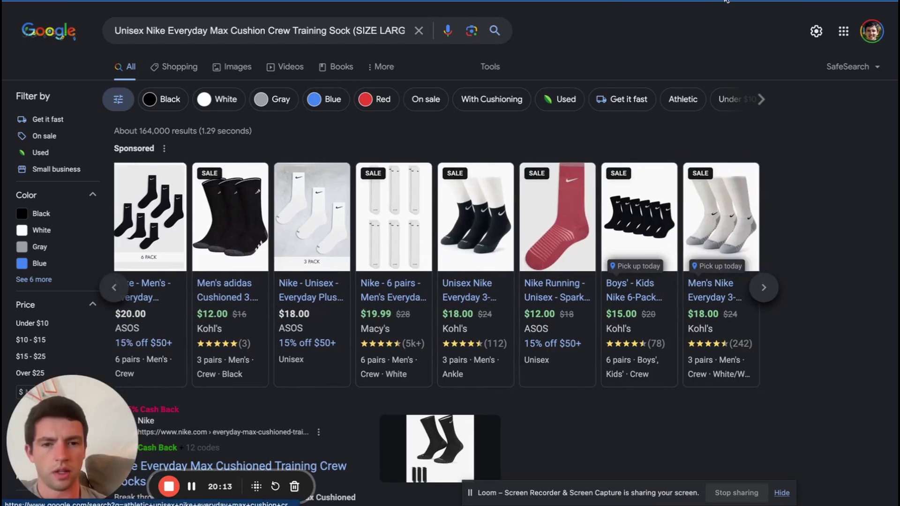
key(ctrl+w)
scroll(414, 250, down, 10)
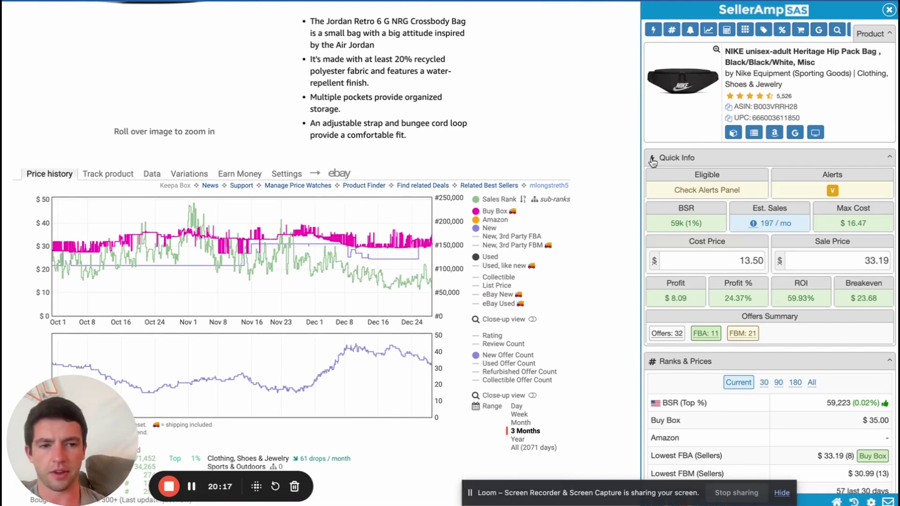
click(795, 132)
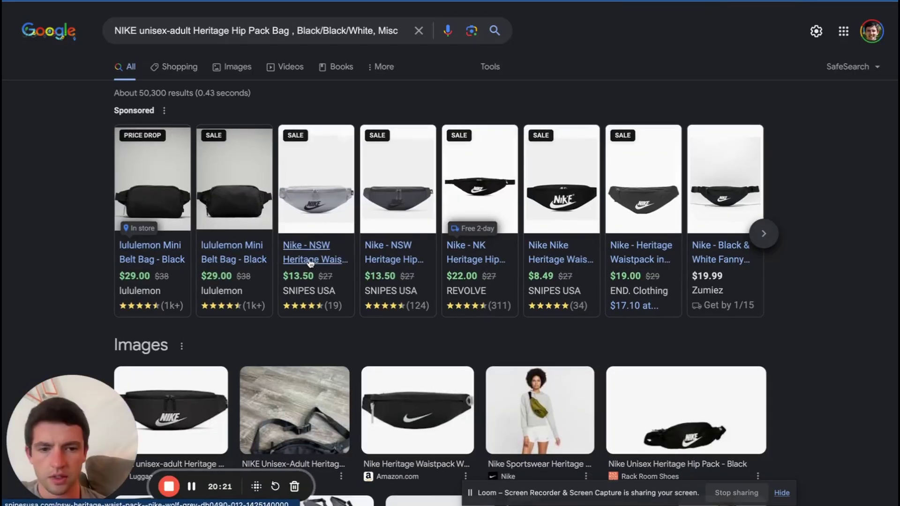
Step: Copy the product name from the grey SNIPES waist pack offer and search Amazon for "nike NSW Heritage Waist Pack grey"
mouse_move(290, 267)
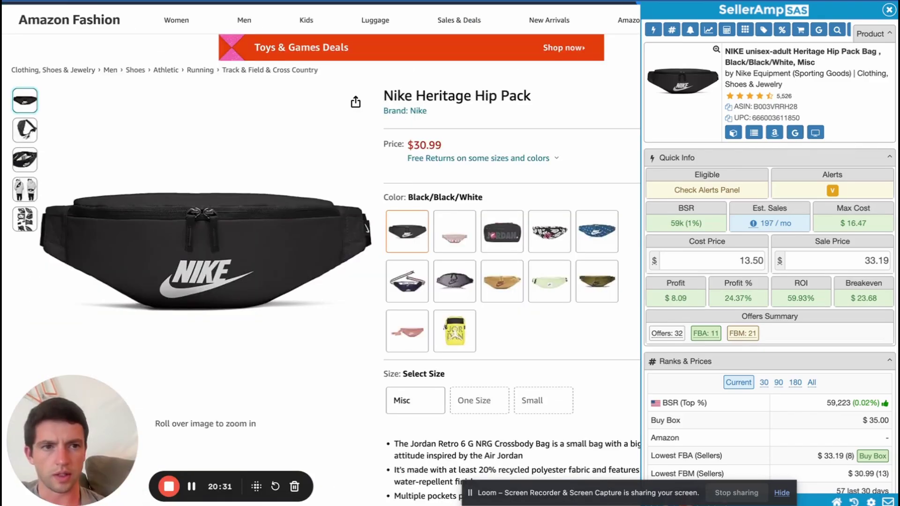
key(ctrl+Tab)
drag(797, 170, 608, 174)
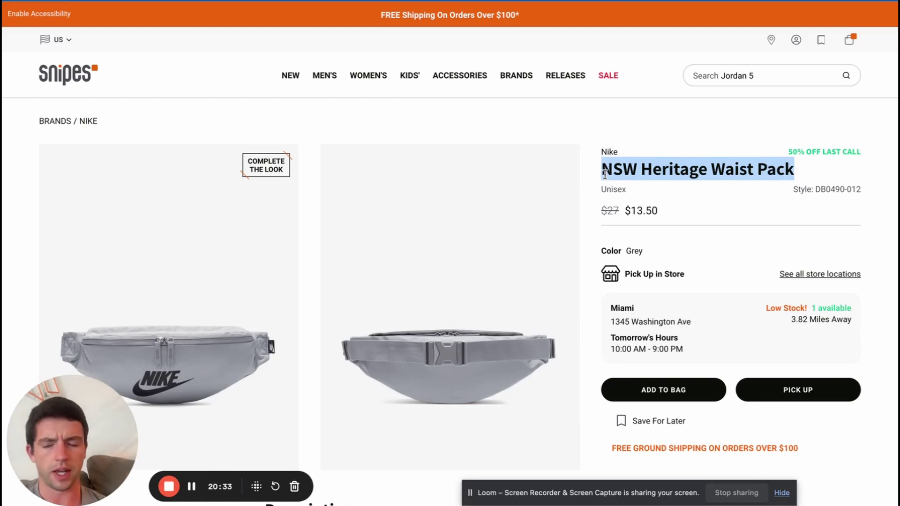
click(385, 1)
scroll(384, 6, up, 2)
click(347, 15)
text(ni)
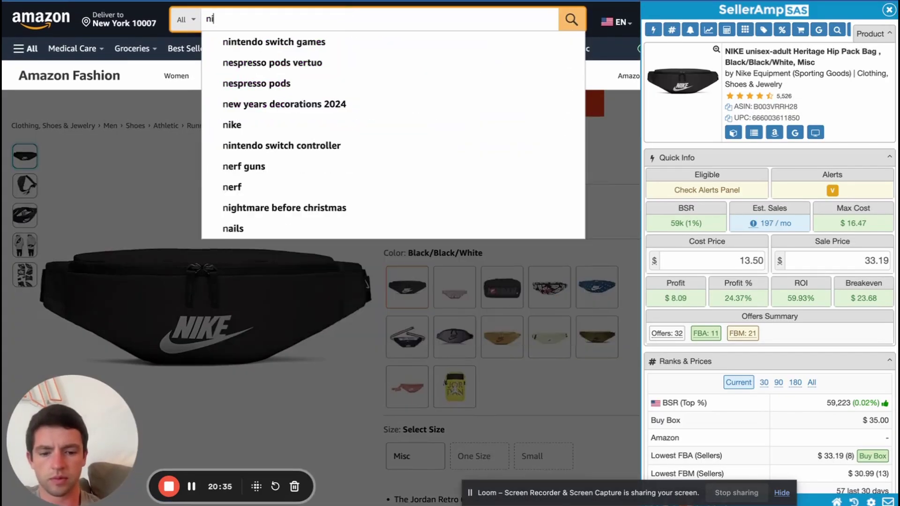
text(ke)
text(NSW Heritage Waist Pack)
text(grey)
key(Return)
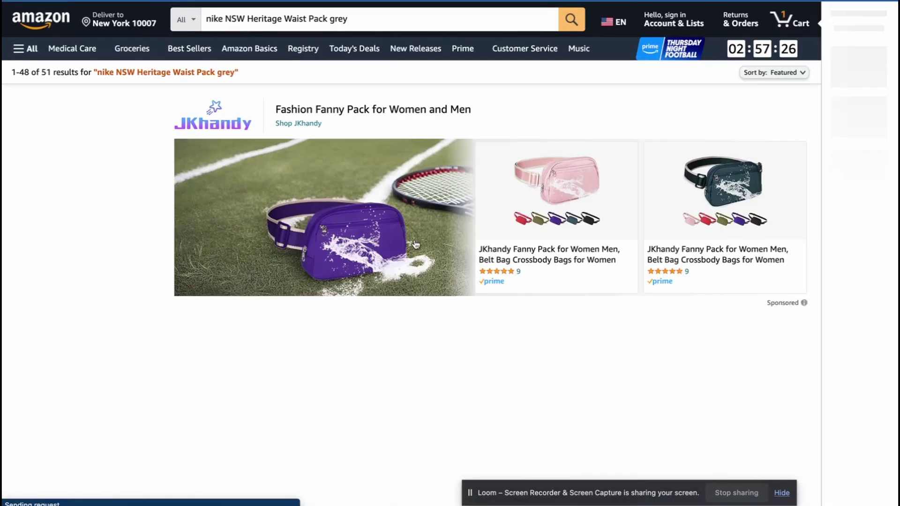
Step: Browse the waist pack results on Amazon and open the Nike Shoulder bag-Cv8964 listing in a separate tab
right_click(425, 238)
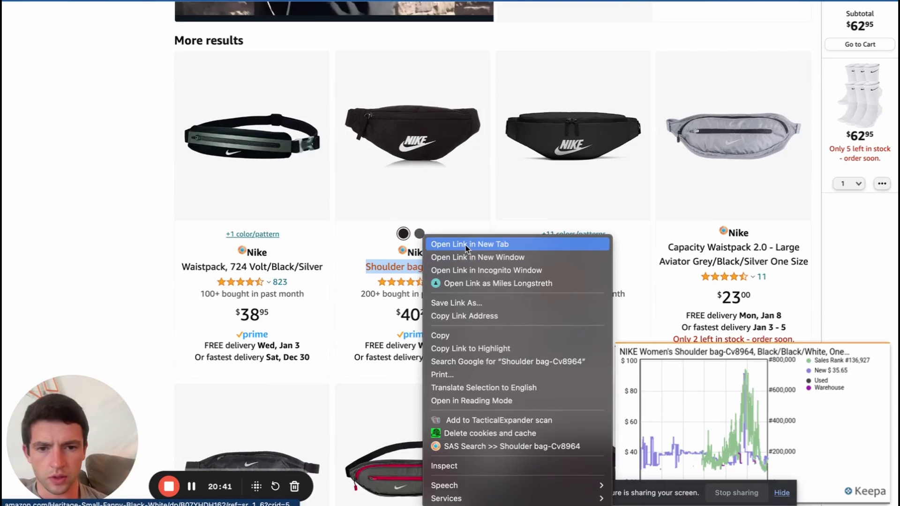
click(467, 246)
scroll(465, 248, down, 15)
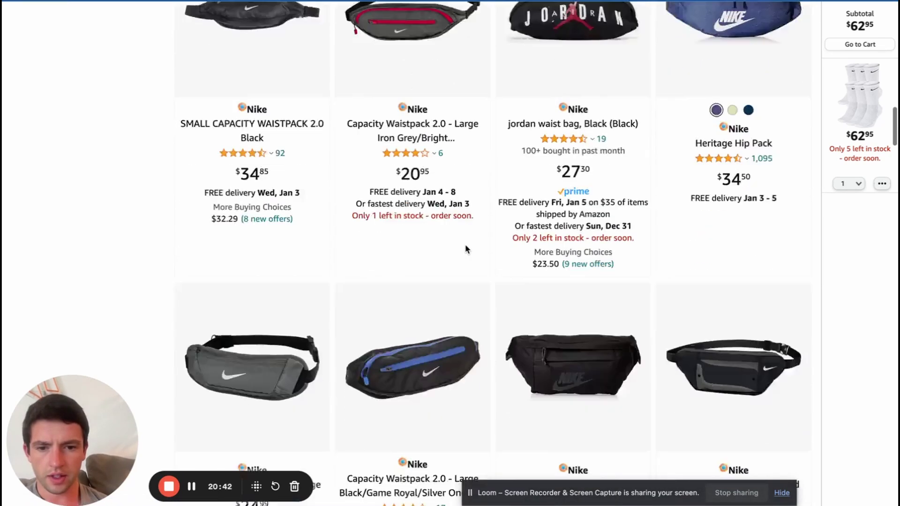
right_click(466, 247)
click(473, 246)
scroll(438, 317, up, 12)
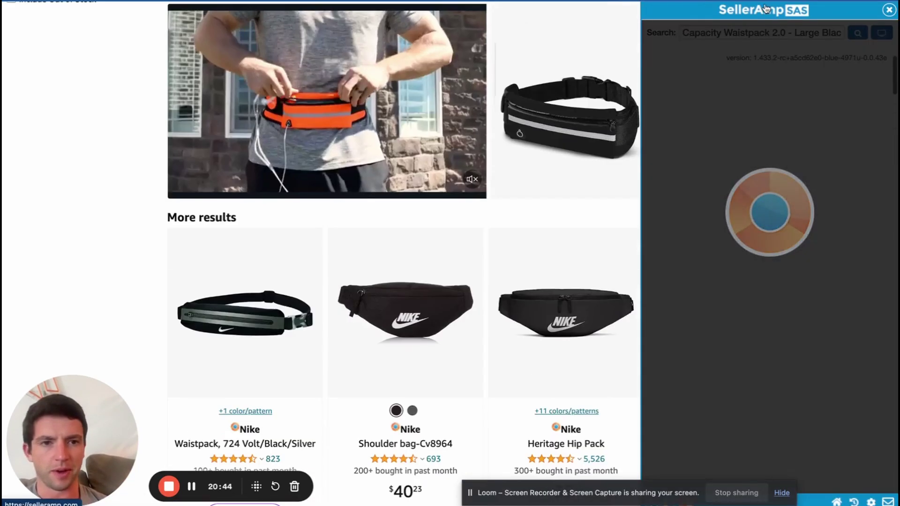
click(887, 12)
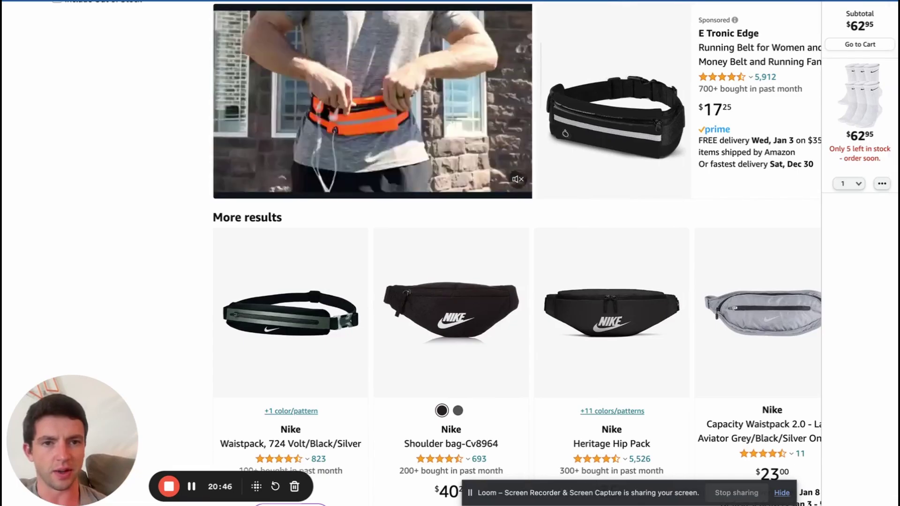
click(422, 309)
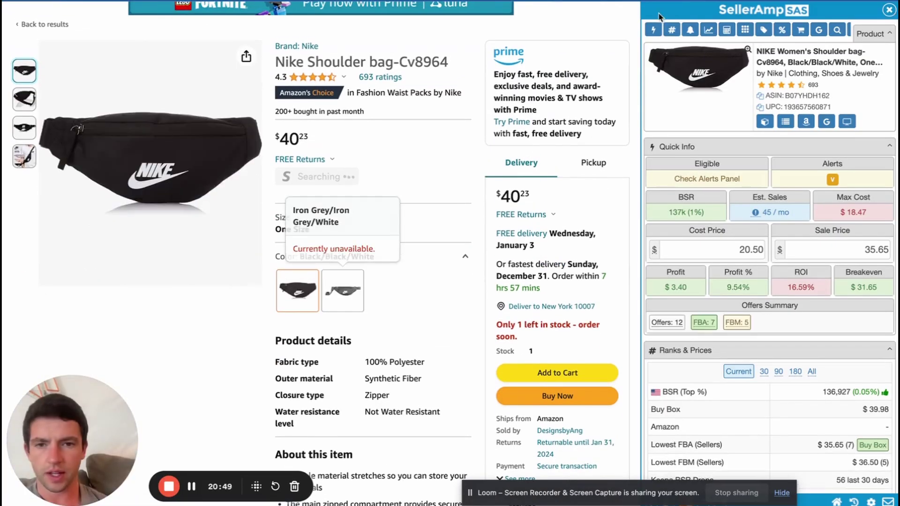
Step: Search the title of the Nike Shoulder bag-Cv8964 listing on Google and open REVOLVE's NK Heritage Hip Pack offer
click(660, 2)
click(558, 1)
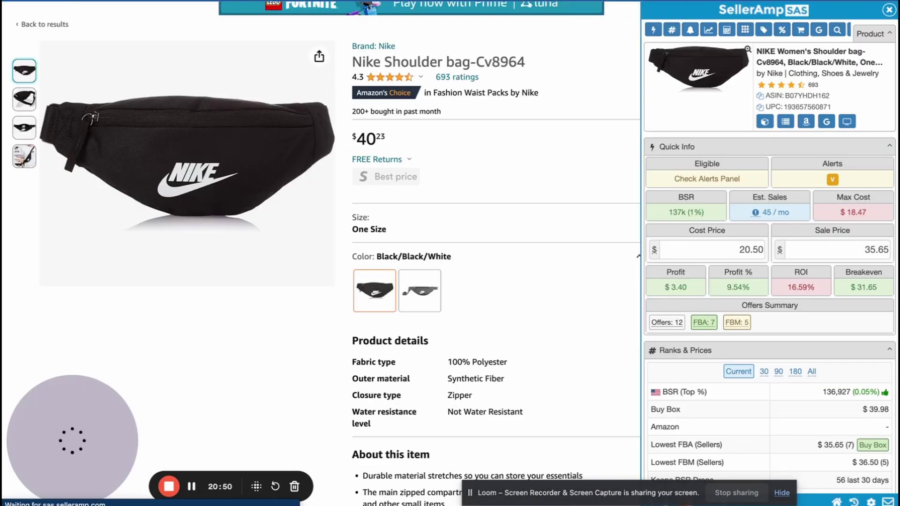
click(826, 121)
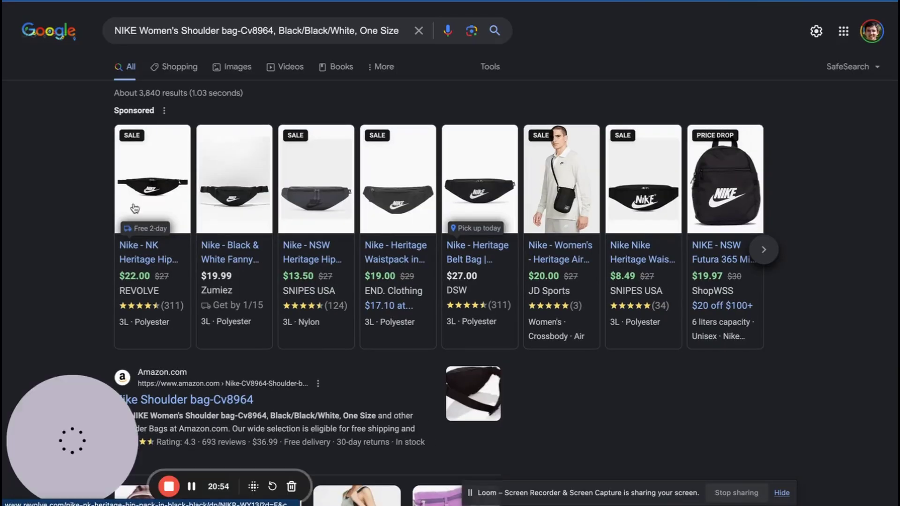
mouse_move(160, 250)
scroll(129, 239, up, 5)
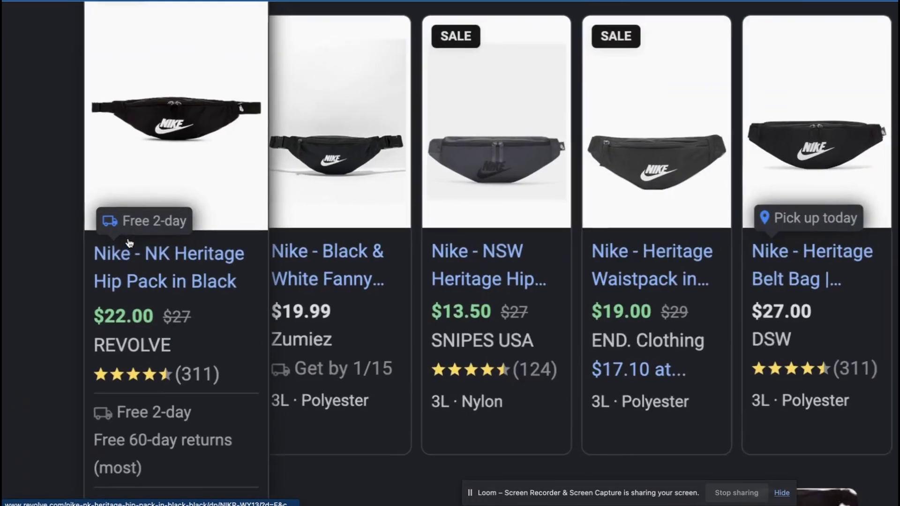
click(165, 265)
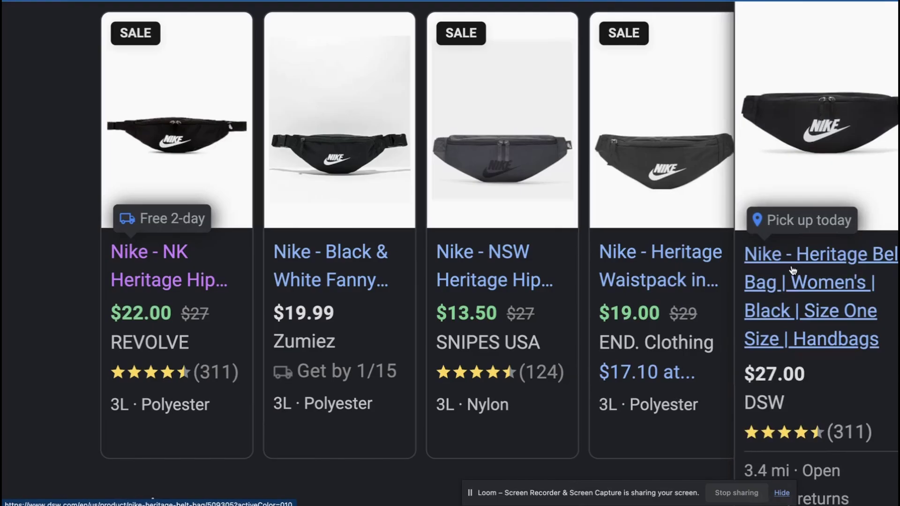
Step: Browse the remaining sponsored offers, open DSW's Nike Heritage Crossbody Bag offer, and dismiss its cash-back reminder
scroll(792, 272, right, 1)
scroll(792, 272, down, 5)
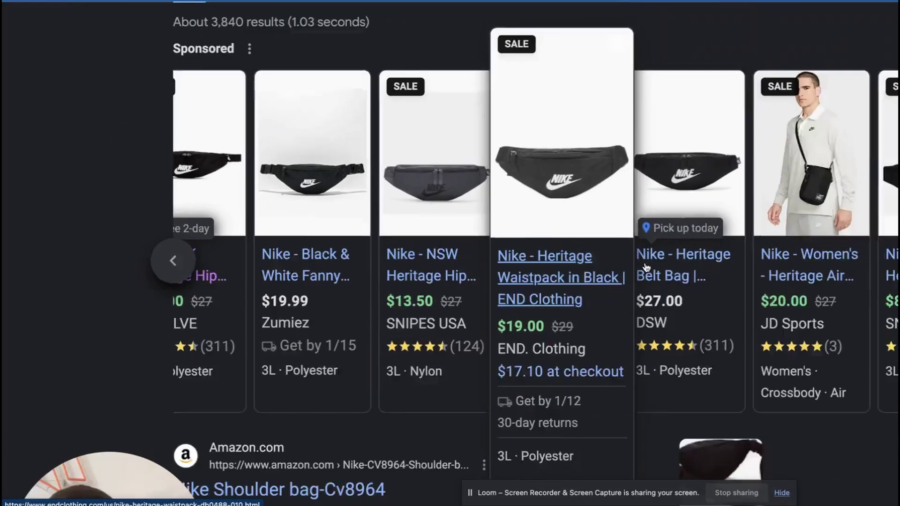
scroll(603, 269, right, 1)
scroll(696, 277, right, 5)
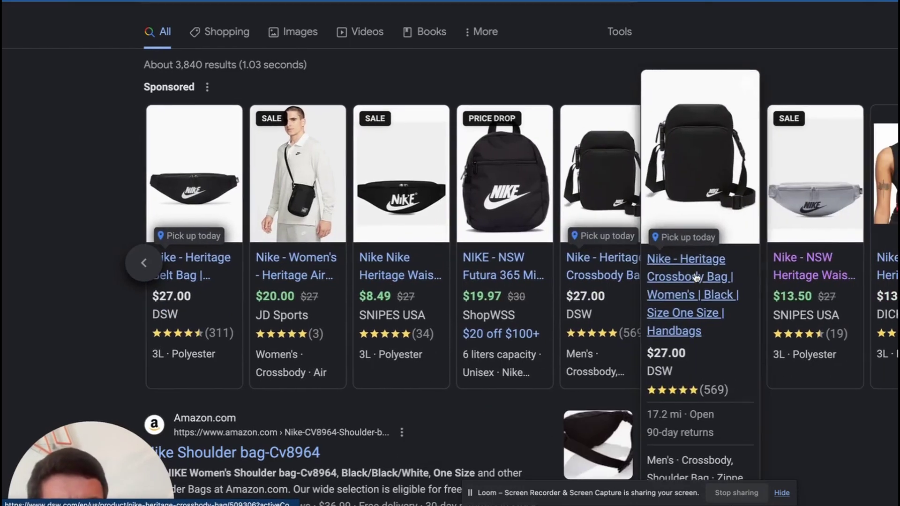
scroll(667, 297, left, 1)
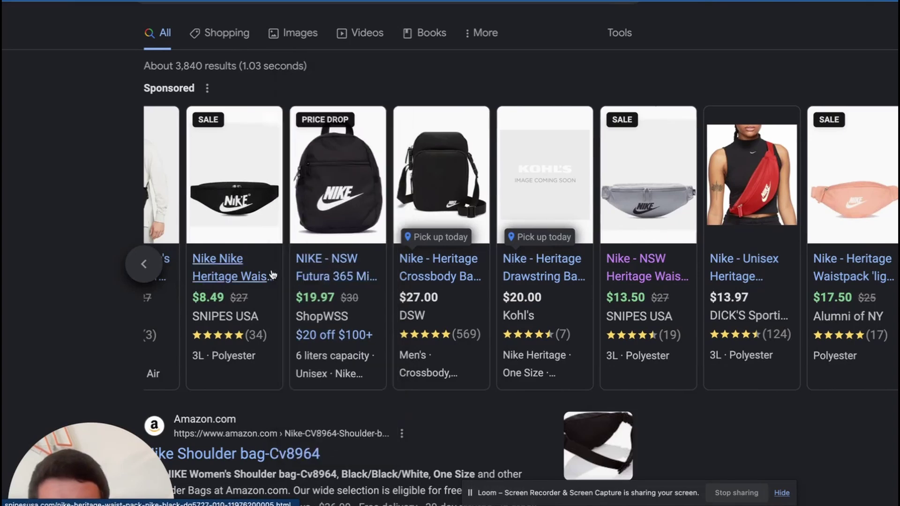
click(445, 267)
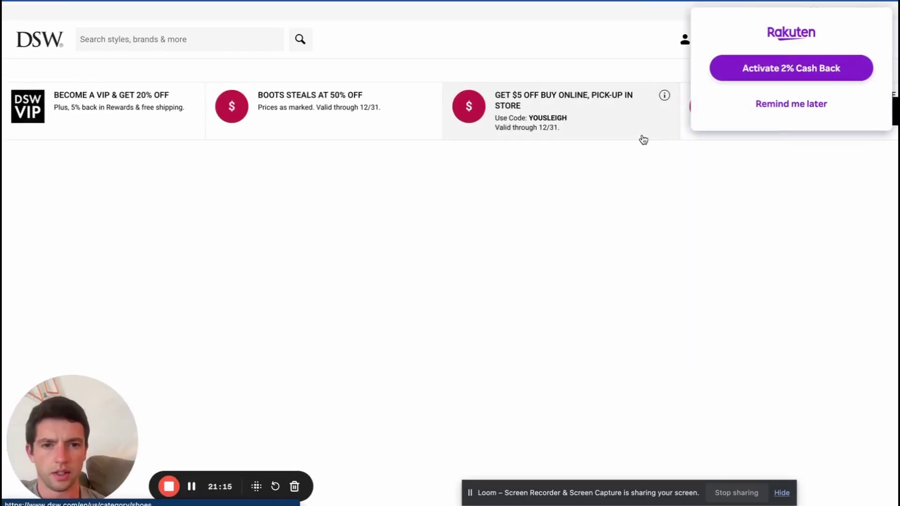
click(797, 104)
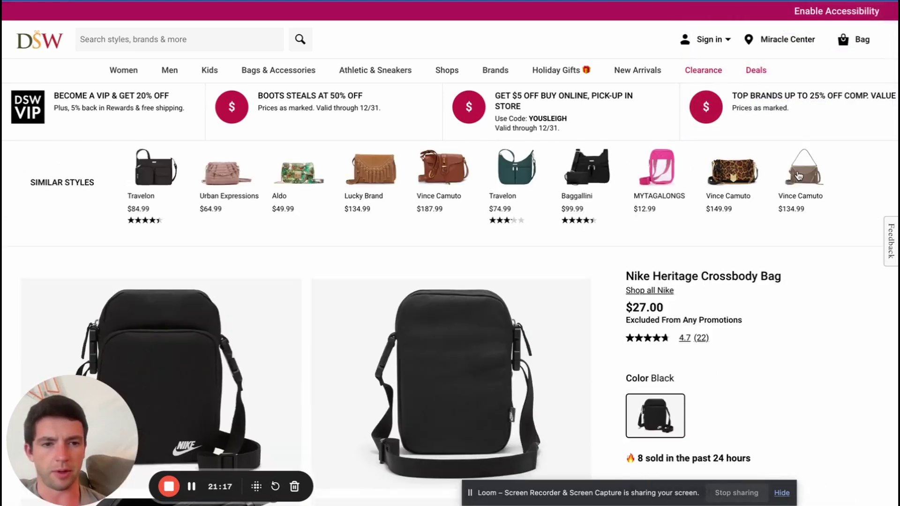
Step: Copy the product name from the DSW page and search Amazon for "Nike Heritage Crossbody Bag"
drag(789, 270, 633, 264)
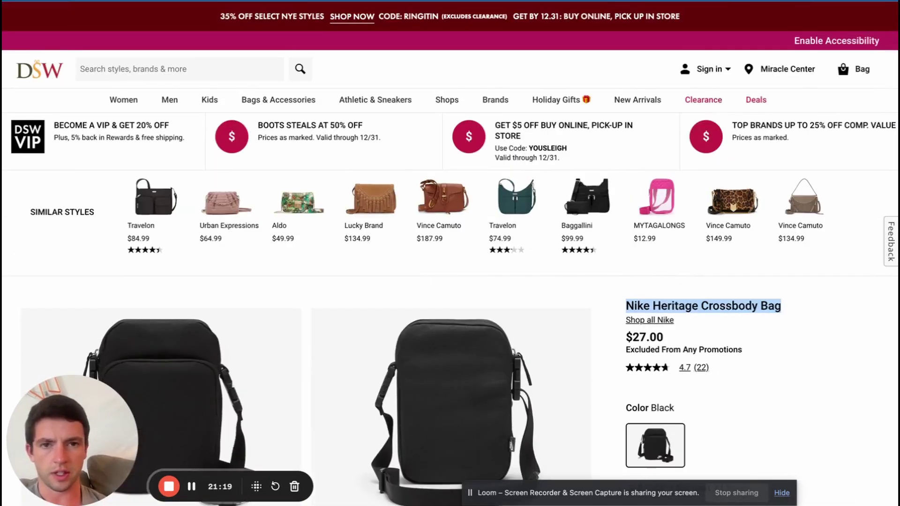
click(368, 1)
scroll(368, 33, up, 15)
triple_click(315, 17)
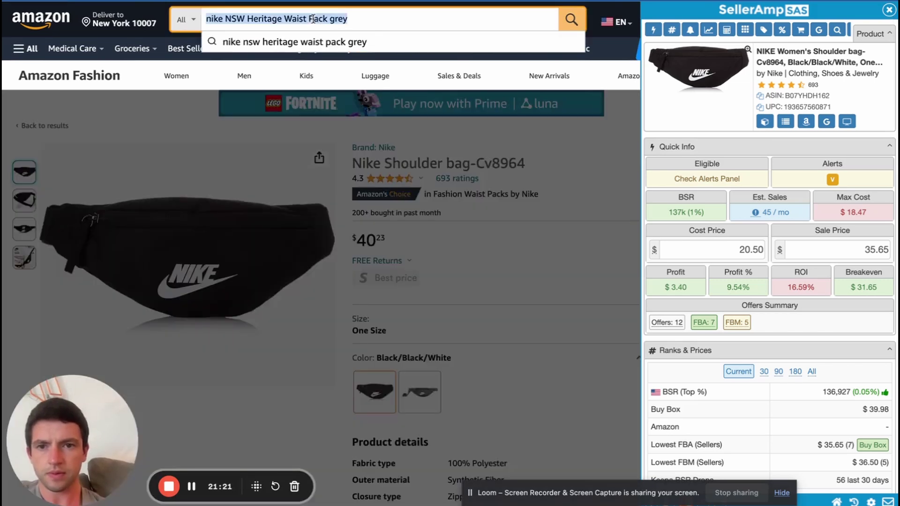
text(SHOW MORE Nike Heritage Crossbody Bag)
key(Return)
Step: Open the Nike Sportswear Women's Revel Crossbody Bag listing in a separate tab and browse the rest of the results
scroll(461, 228, down, 7)
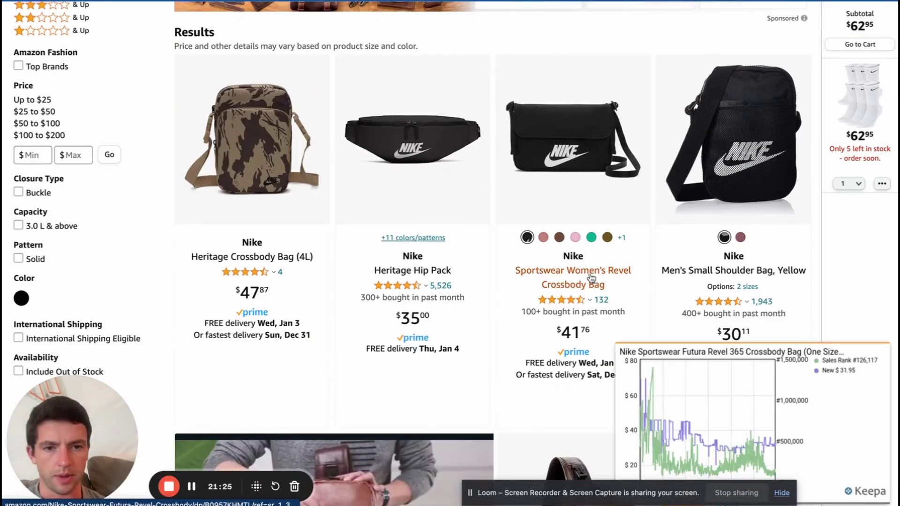
right_click(592, 277)
click(650, 246)
scroll(457, 257, down, 8)
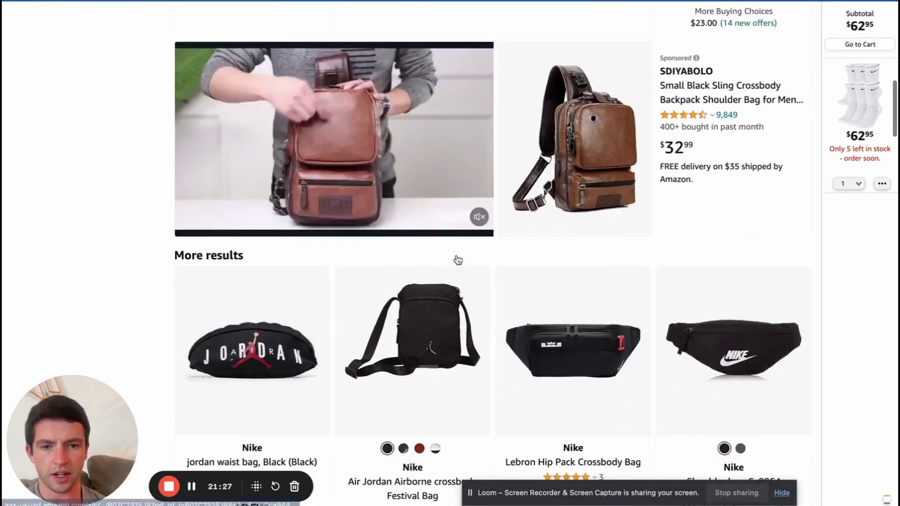
scroll(457, 259, down, 10)
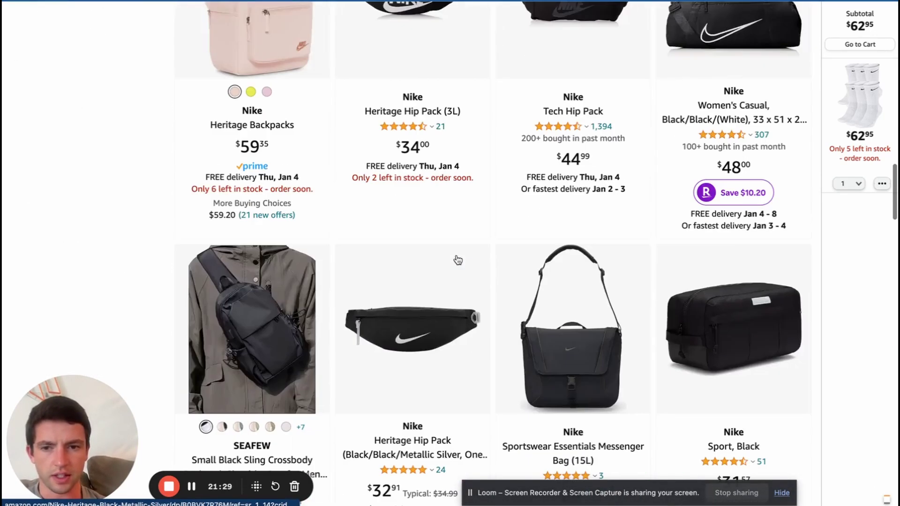
scroll(458, 259, down, 15)
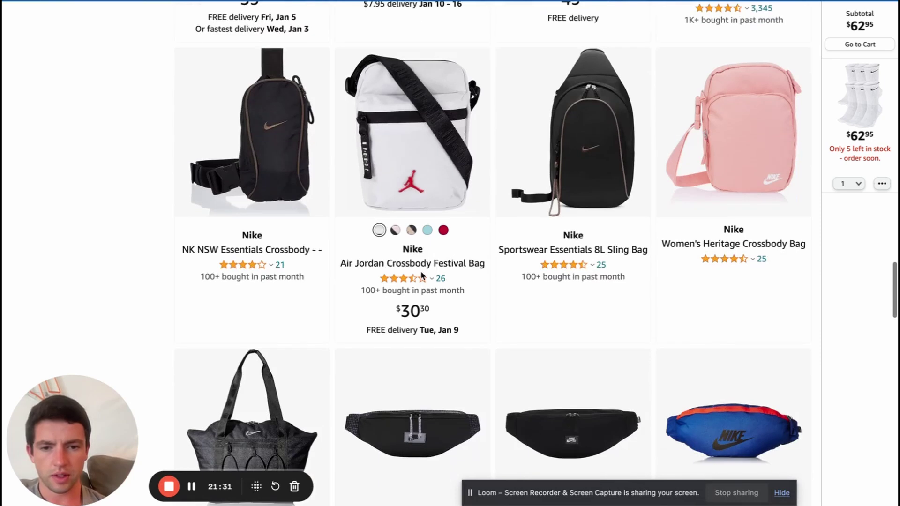
Step: Check the Revel Crossbody Bag's Keepa price history and SellerAmp figures, and search its title on Google
click(526, 3)
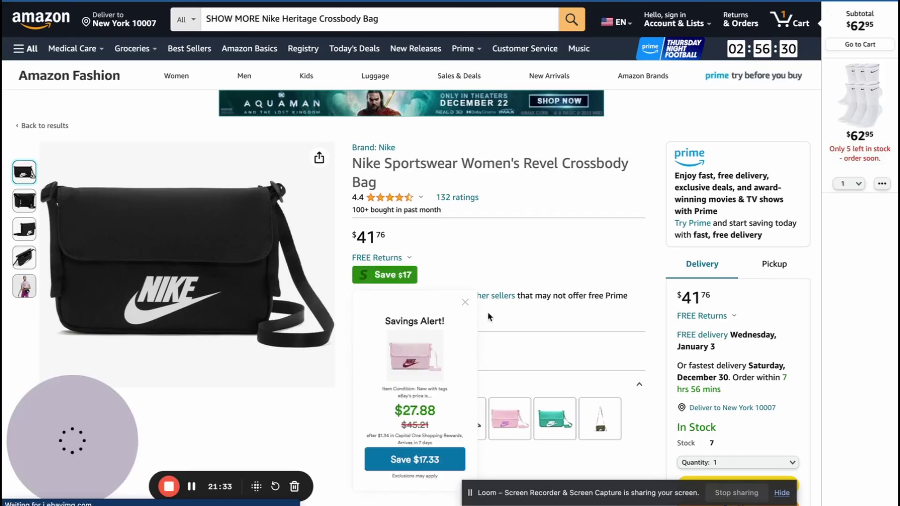
scroll(487, 317, down, 10)
click(864, 25)
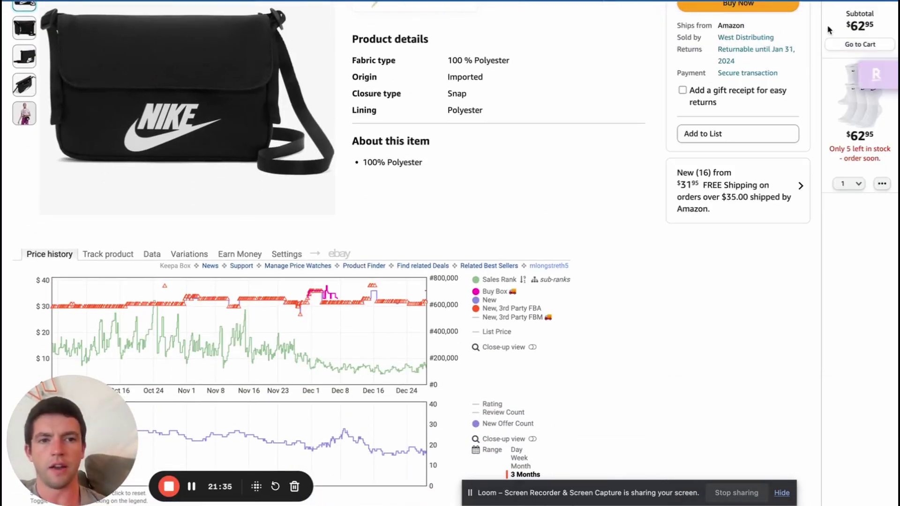
click(678, 1)
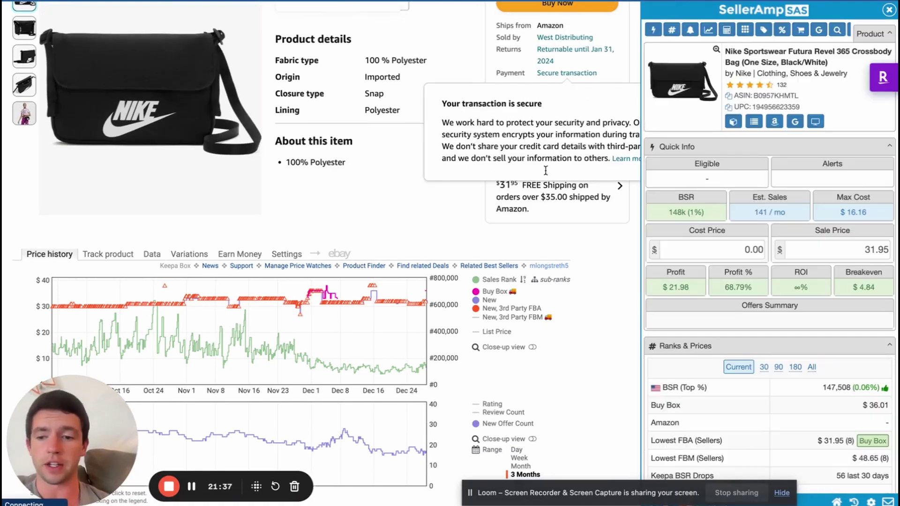
click(799, 124)
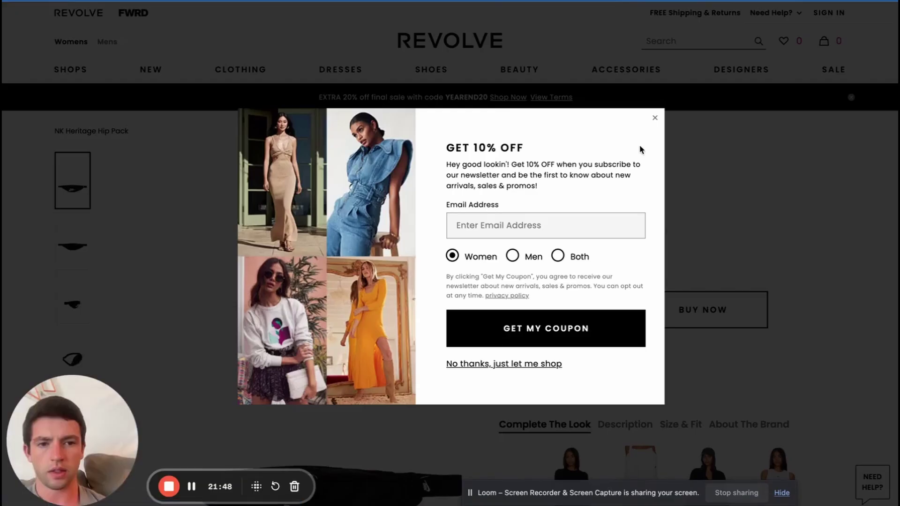
Step: Dismiss REVOLVE's newsletter offer, review the NK Heritage Hip Pack's price and options, and select its product name
click(654, 117)
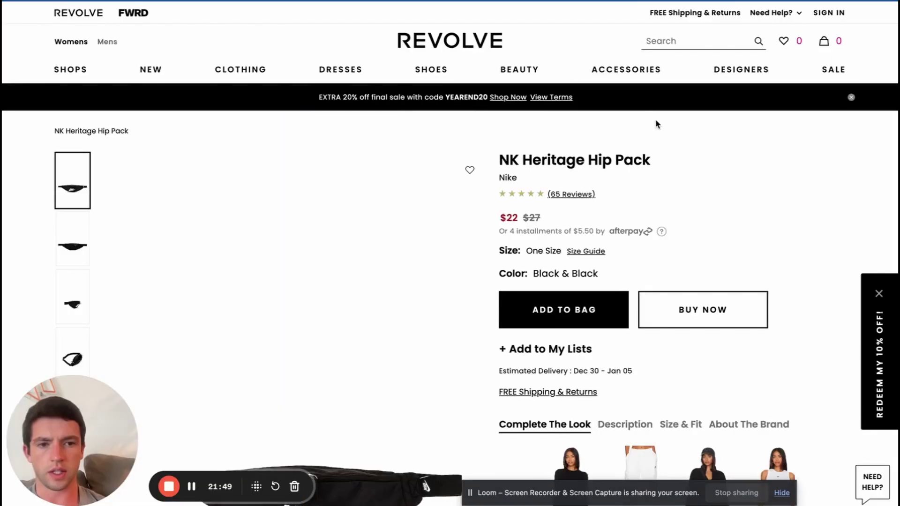
scroll(608, 210, down, 3)
scroll(482, 286, up, 2)
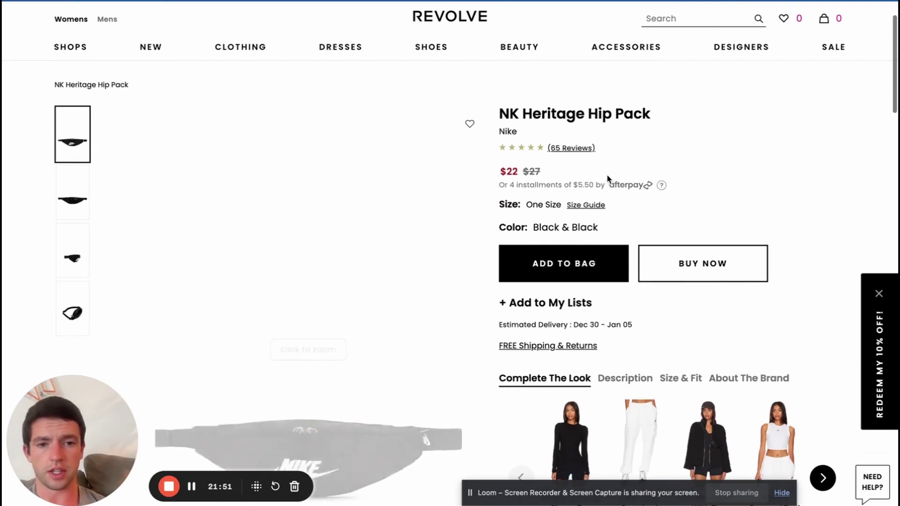
drag(652, 114, 513, 113)
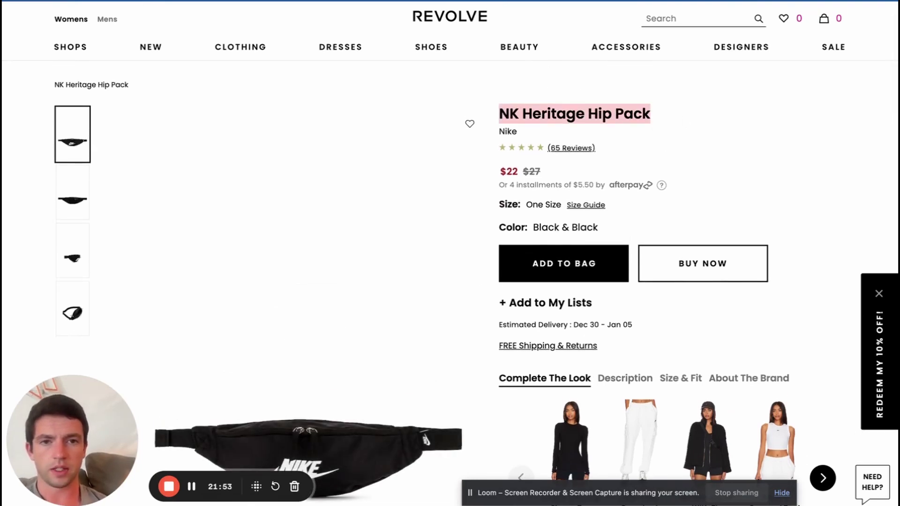
Step: Check the white Nike Air Jordan Airborne crossbody Festival Bag's Keepa history and SellerAmp figures, and search its title on Google
key(ctrl+shift+Tab)
scroll(448, 220, down, 9)
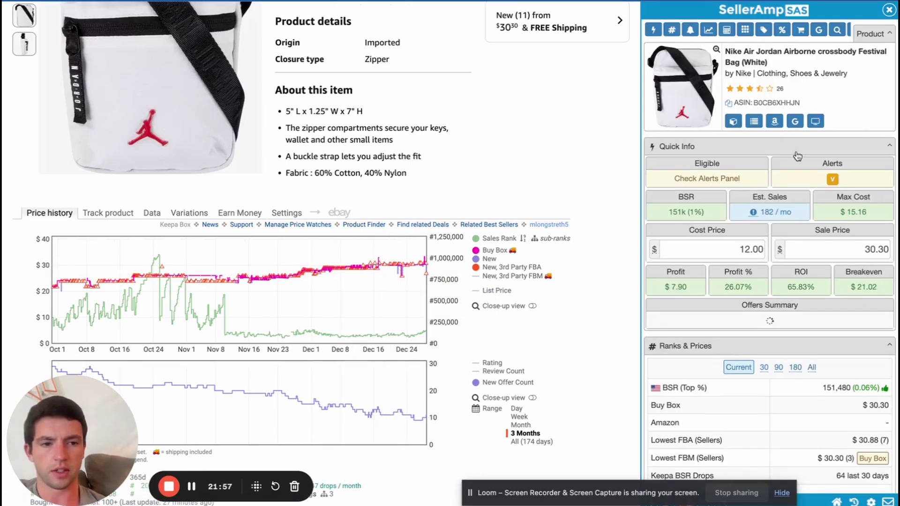
click(794, 123)
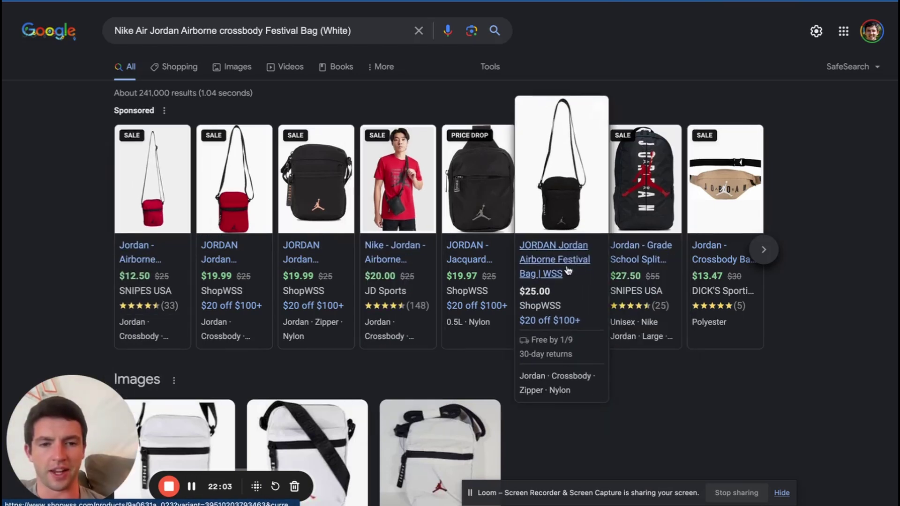
Step: Return to the Air Jordan Crossbody Festival Bag's Amazon listing and choose the Gym Red/Black color
click(263, 1)
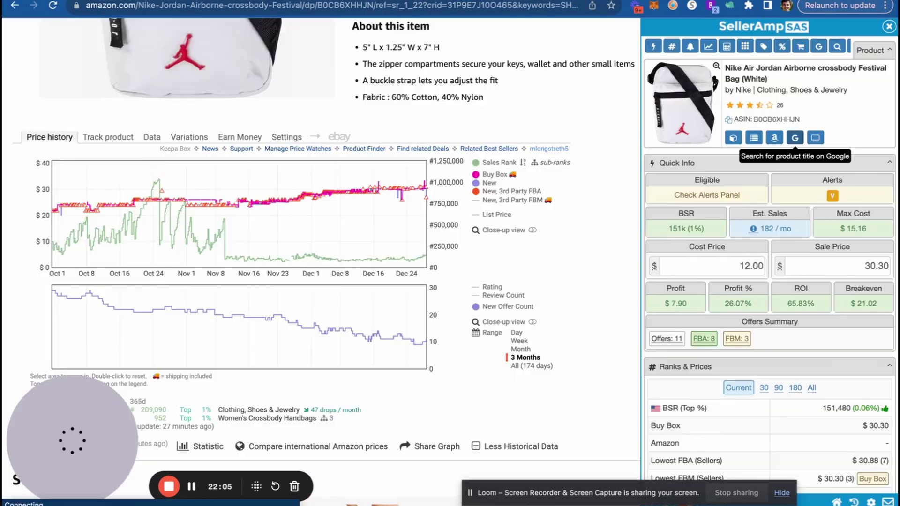
scroll(320, 253, up, 10)
click(566, 300)
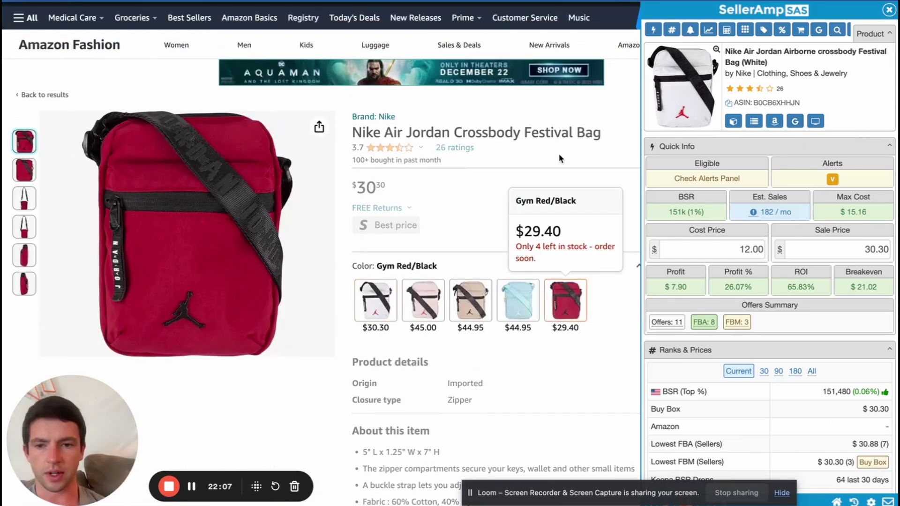
Step: Review the red Airborne Festival Bag's photos and price on SNIPES and compare them with the Gym Red/Black Amazon listing
key(ctrl+shift+Tab)
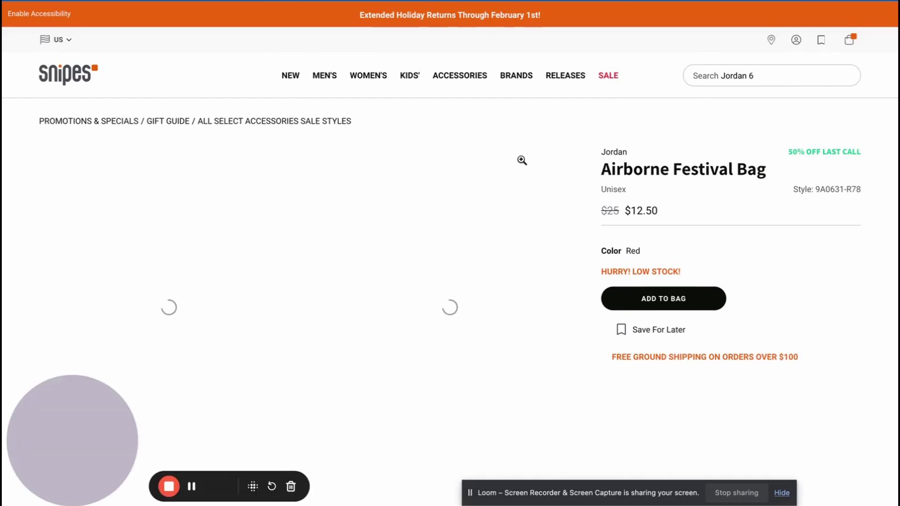
scroll(520, 158, down, 2)
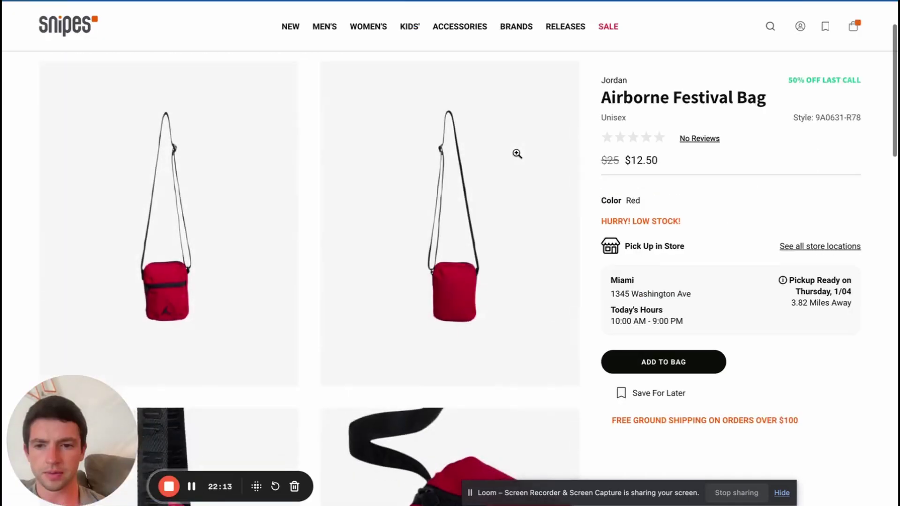
scroll(517, 155, down, 5)
scroll(375, 71, up, 2)
key(ctrl+Tab)
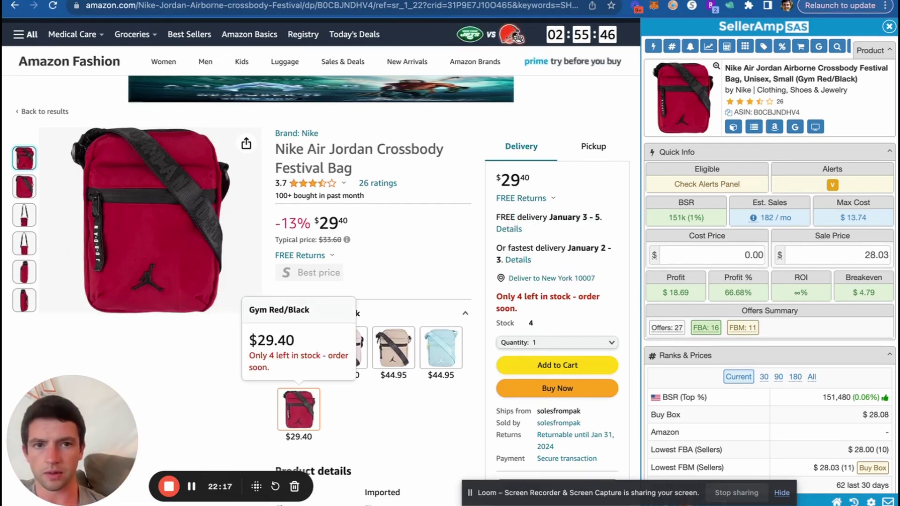
click(420, 1)
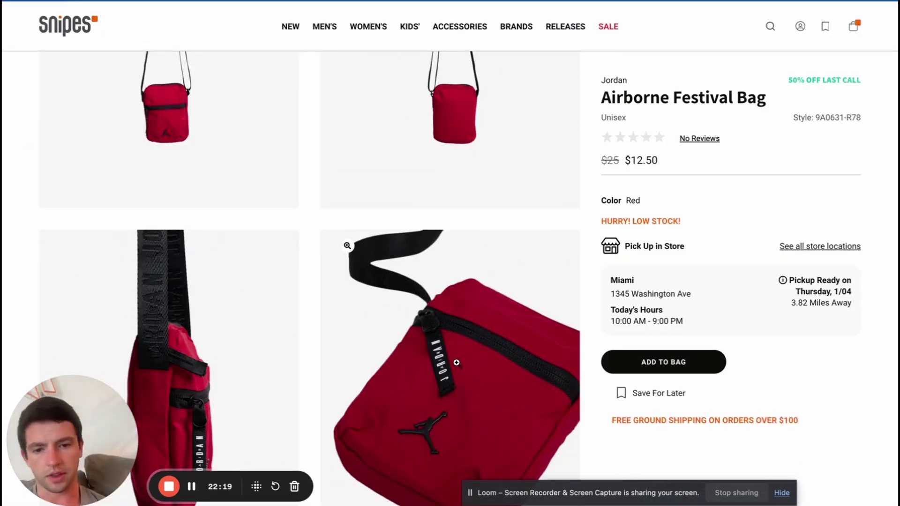
Step: Set SellerAmp's cost price to 12.50 and sale price to 29.40 for the Gym Red/Black bag
key(ctrl+Tab)
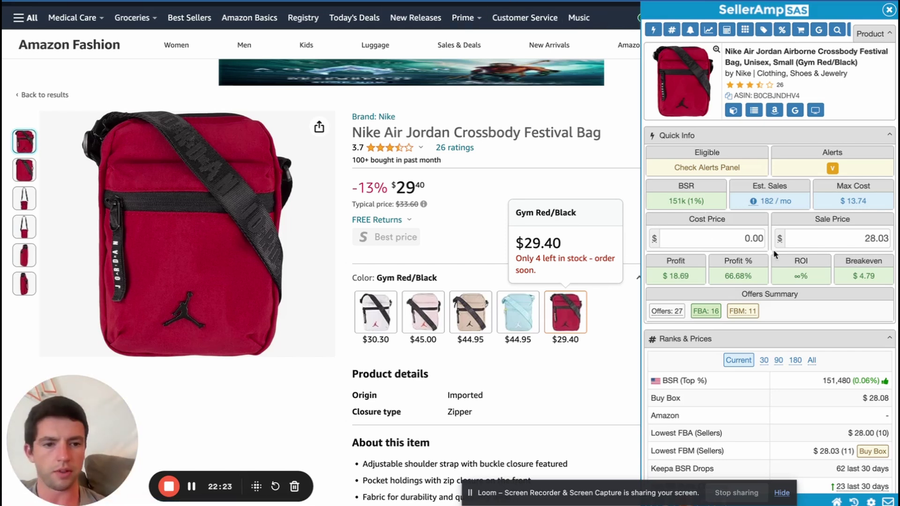
text(12.5)
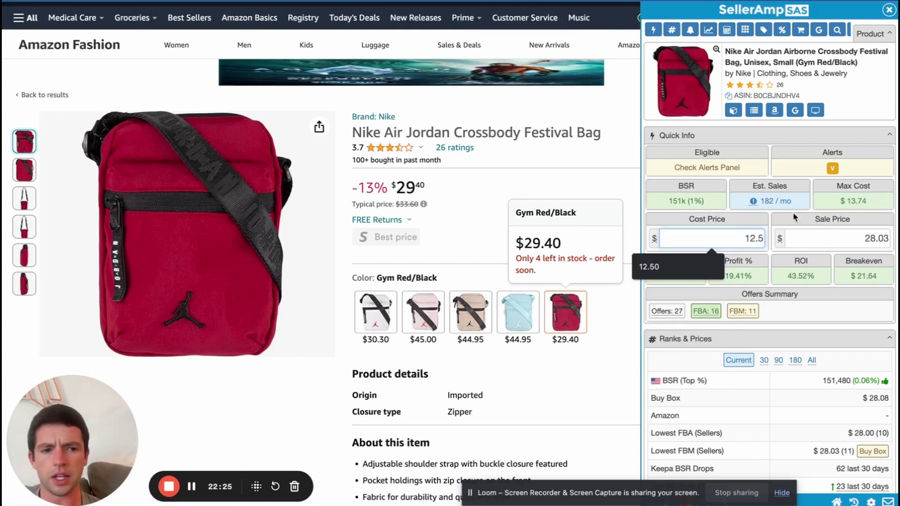
click(805, 219)
text(29.40)
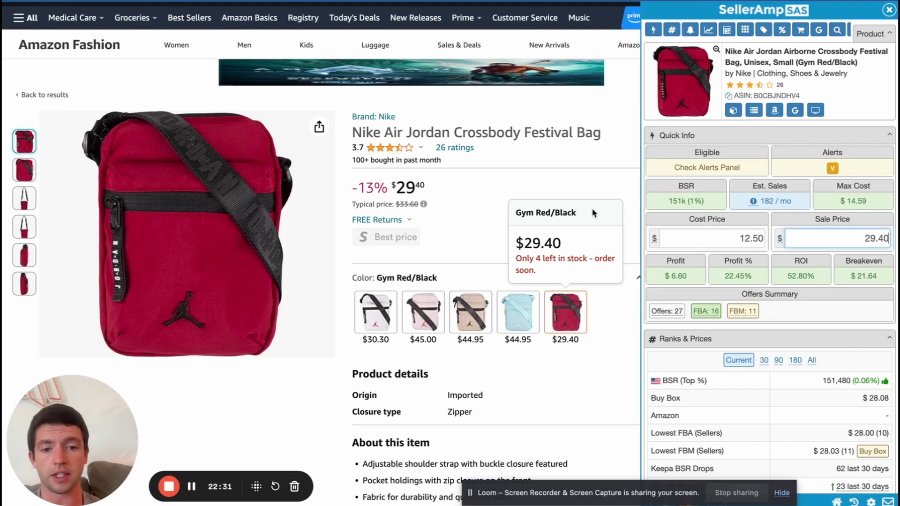
Step: Review the red bag's Keepa price history with the range extended to all available days
scroll(593, 187, down, 12)
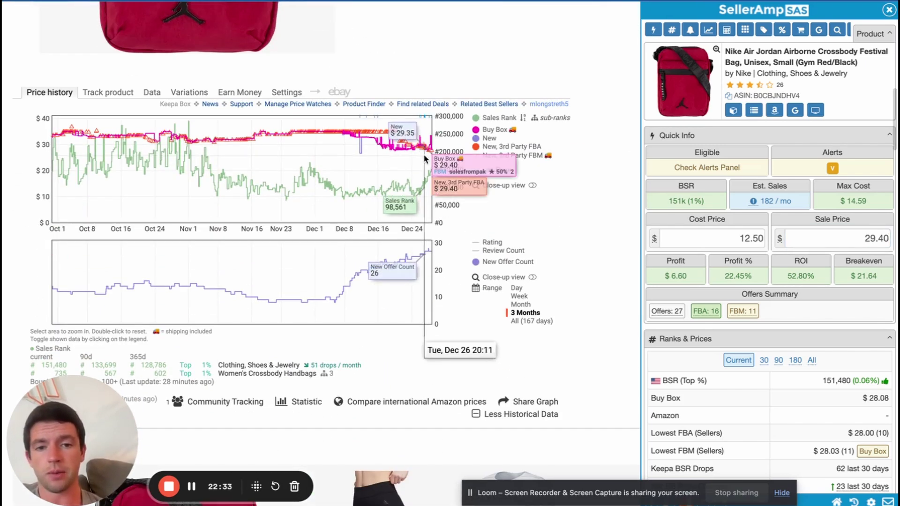
click(525, 321)
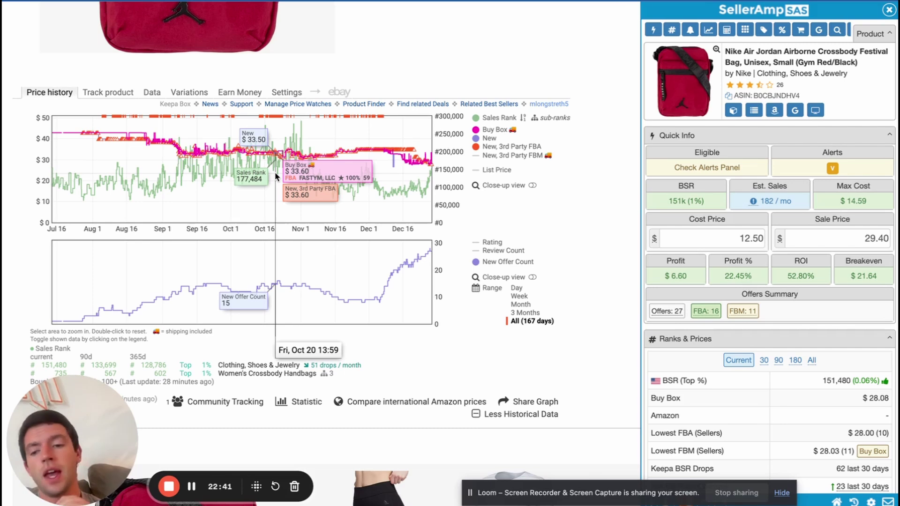
drag(85, 400, 592, 291)
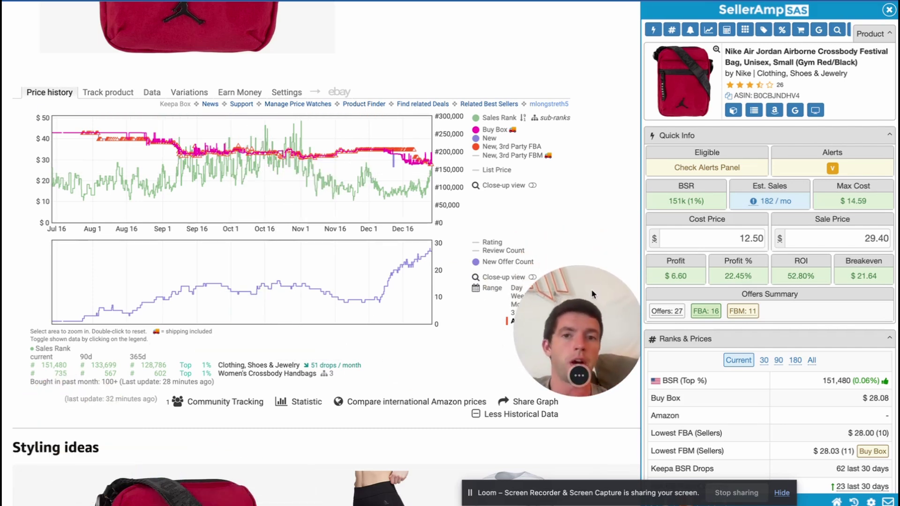
drag(592, 294, 22, 382)
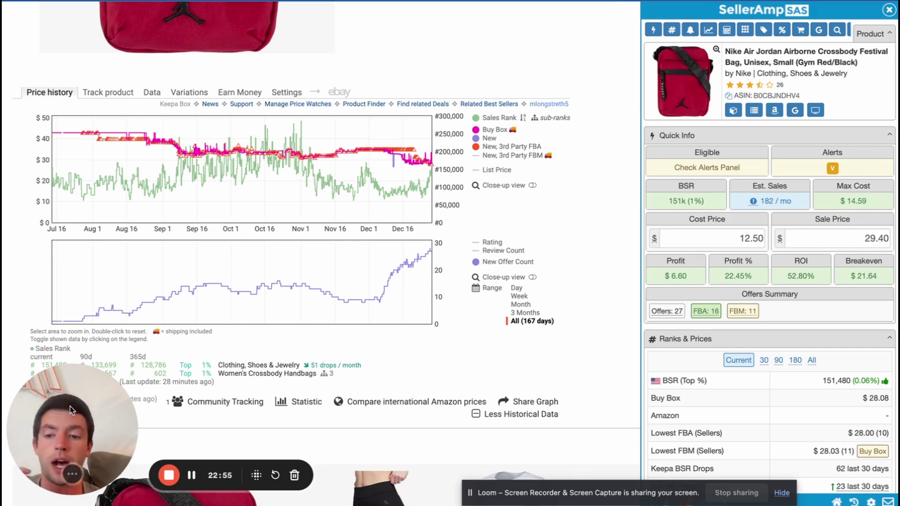
drag(69, 407, 527, 269)
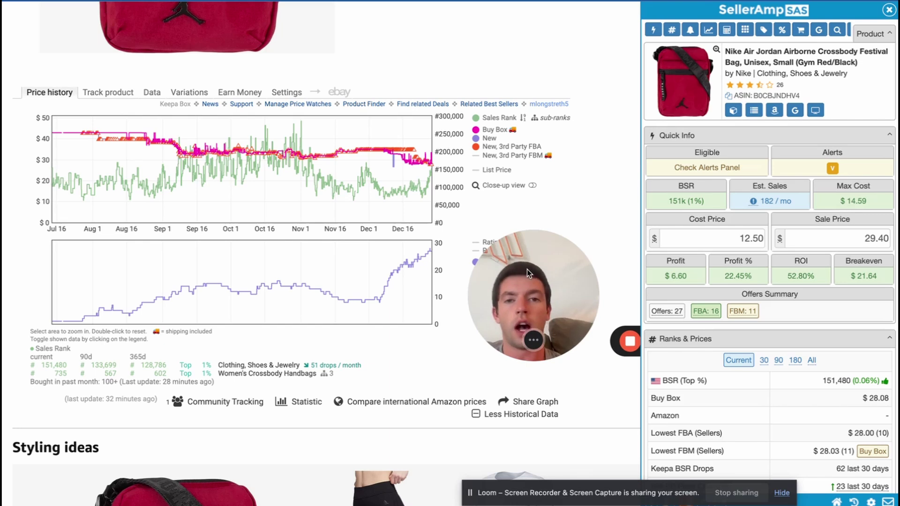
drag(527, 269, 169, 327)
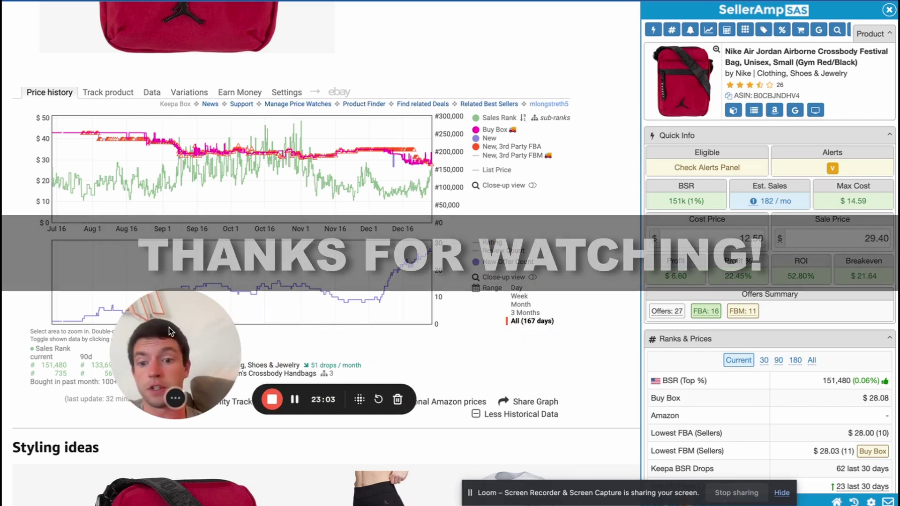